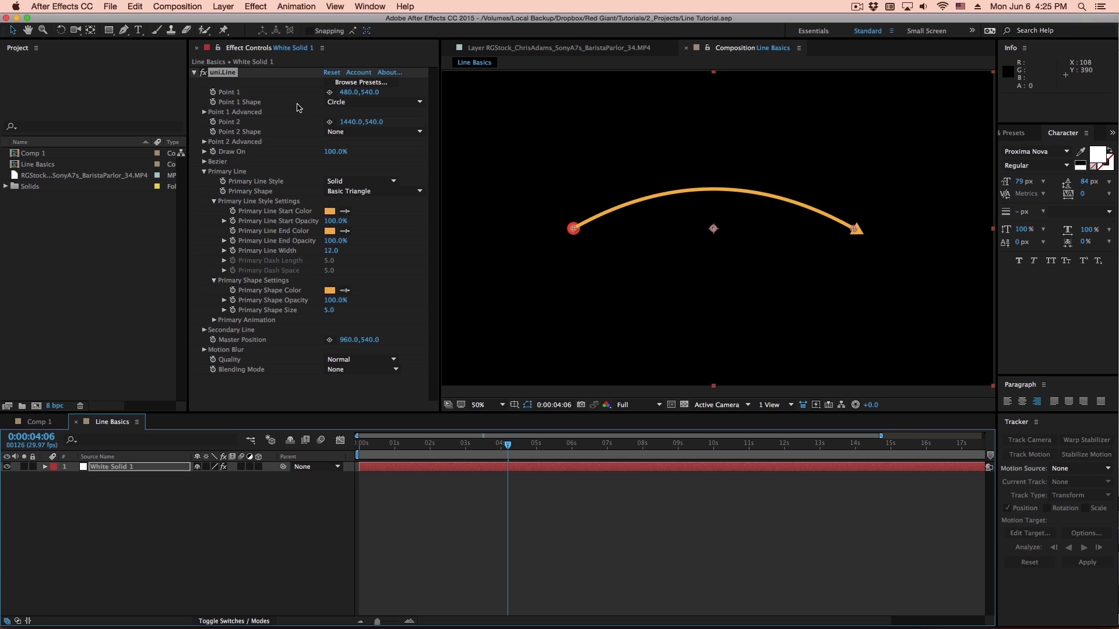
- Browse the uni.Line presets and close the preset window without choosing one
{"action": "left_click", "coordinate": [204, 171]}
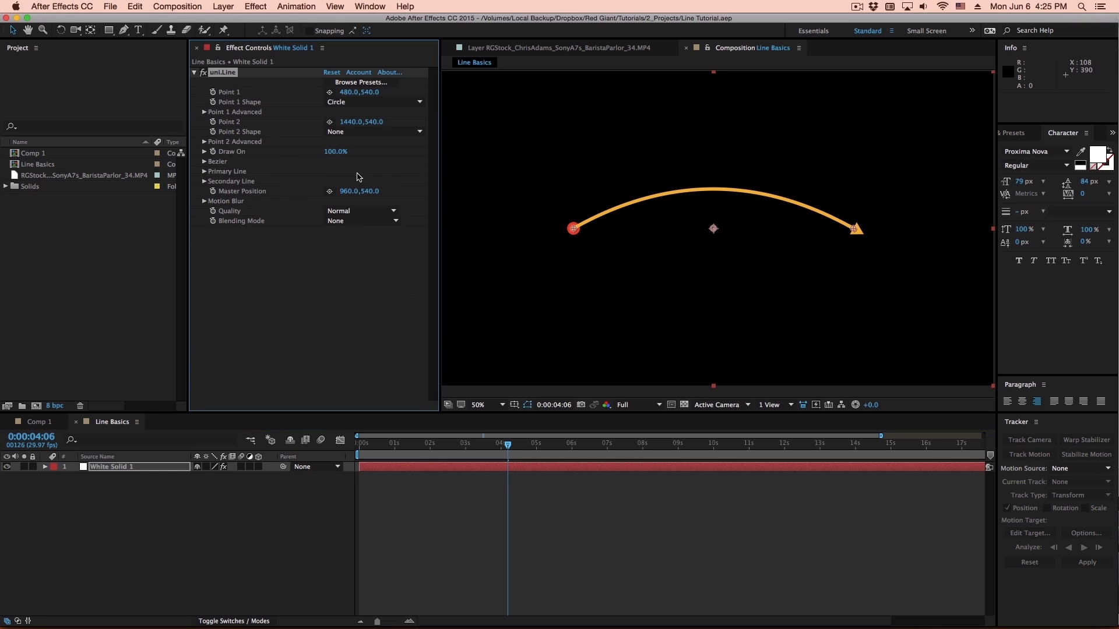
{"action": "left_click", "coordinate": [361, 82]}
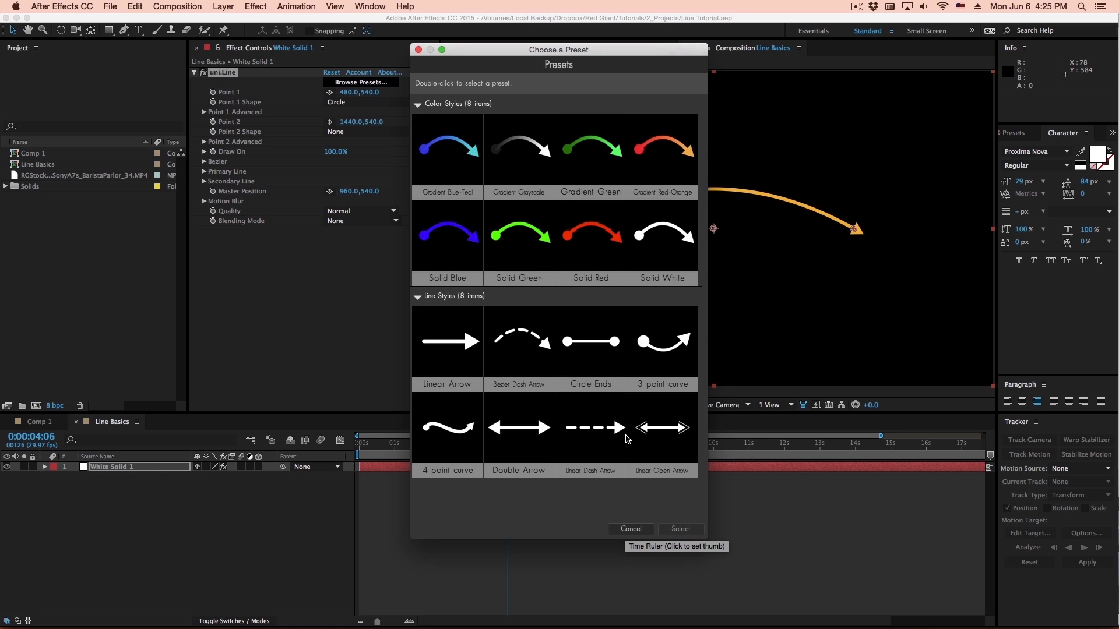
{"action": "left_click", "coordinate": [634, 530]}
- Try moving the line's start point and end point in the composition, undoing each move
{"action": "mouse_move", "coordinate": [576, 228]}
{"action": "left_mouse_down"}
{"action": "mouse_move", "coordinate": [592, 247]}
{"action": "mouse_move", "coordinate": [564, 212]}
{"action": "mouse_move", "coordinate": [591, 228]}
{"action": "left_mouse_up"}
{"action": "key", "text": "super+z"}
{"action": "mouse_move", "coordinate": [856, 231]}
{"action": "left_mouse_down"}
{"action": "mouse_move", "coordinate": [854, 241]}
{"action": "mouse_move", "coordinate": [834, 230]}
{"action": "mouse_move", "coordinate": [845, 242]}
{"action": "mouse_move", "coordinate": [836, 229]}
{"action": "left_mouse_up"}
{"action": "key", "text": "super+z"}
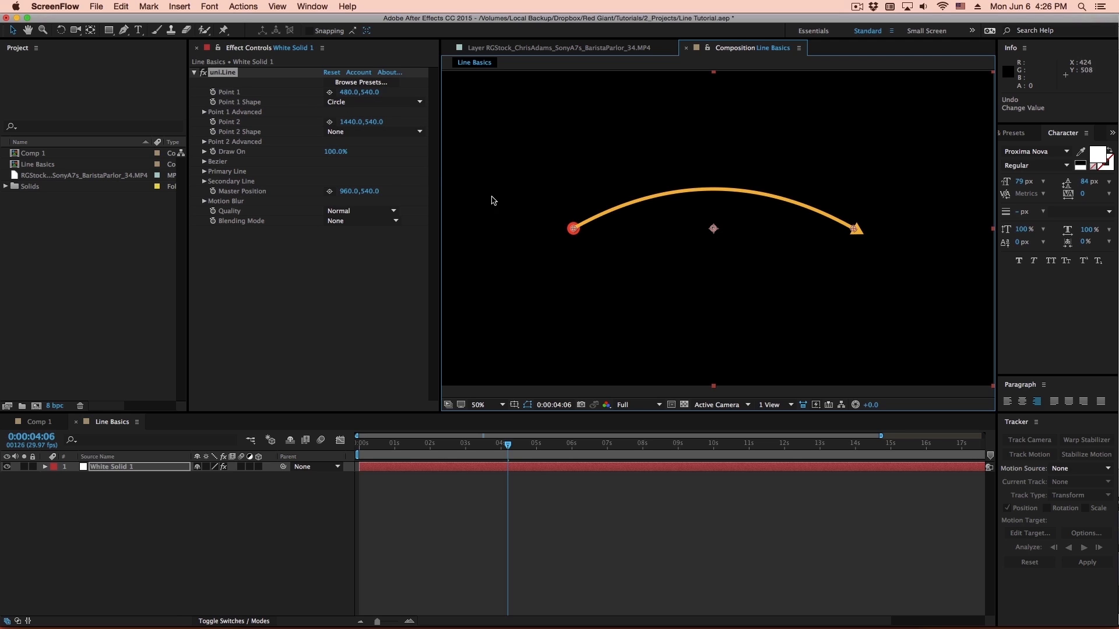
- Set the Point 1 Shape to Target 1 and the Point 1 Size to 13.2
{"action": "left_click", "coordinate": [200, 112]}
{"action": "left_click", "coordinate": [202, 113]}
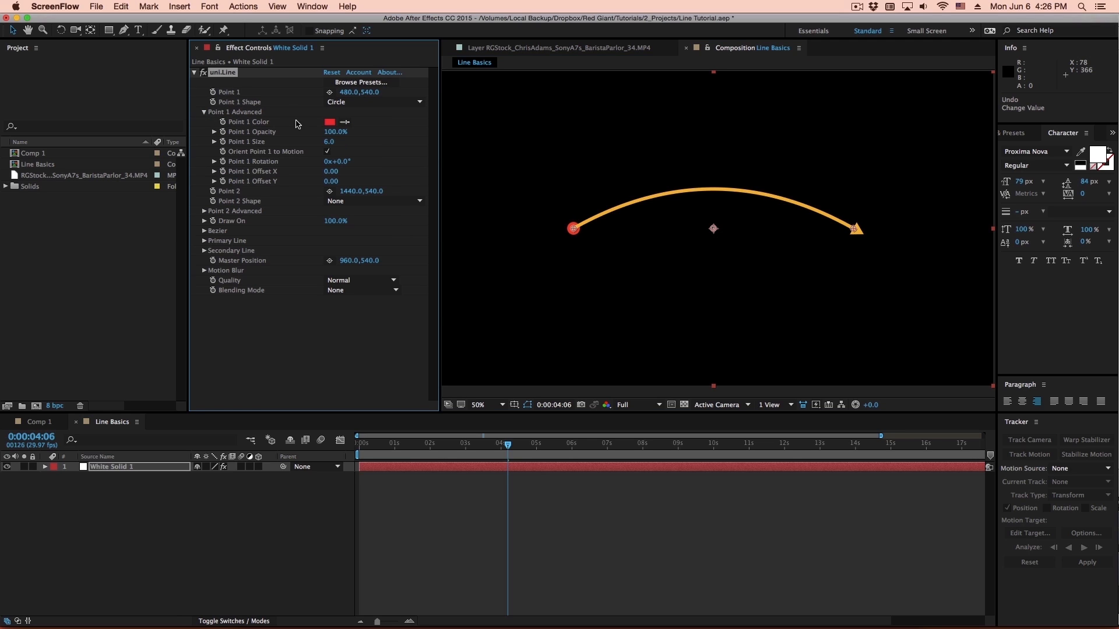
{"action": "left_click_drag", "start_coordinate": [328, 142], "coordinate": [325, 145]}
{"action": "left_click", "coordinate": [348, 103]}
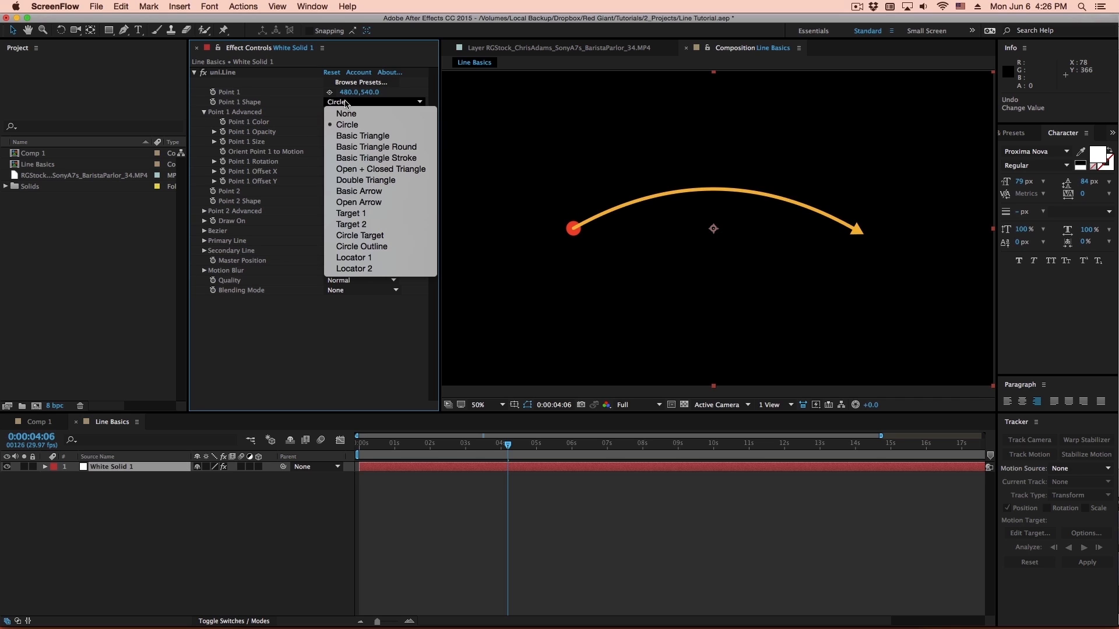
{"action": "left_click", "coordinate": [375, 193]}
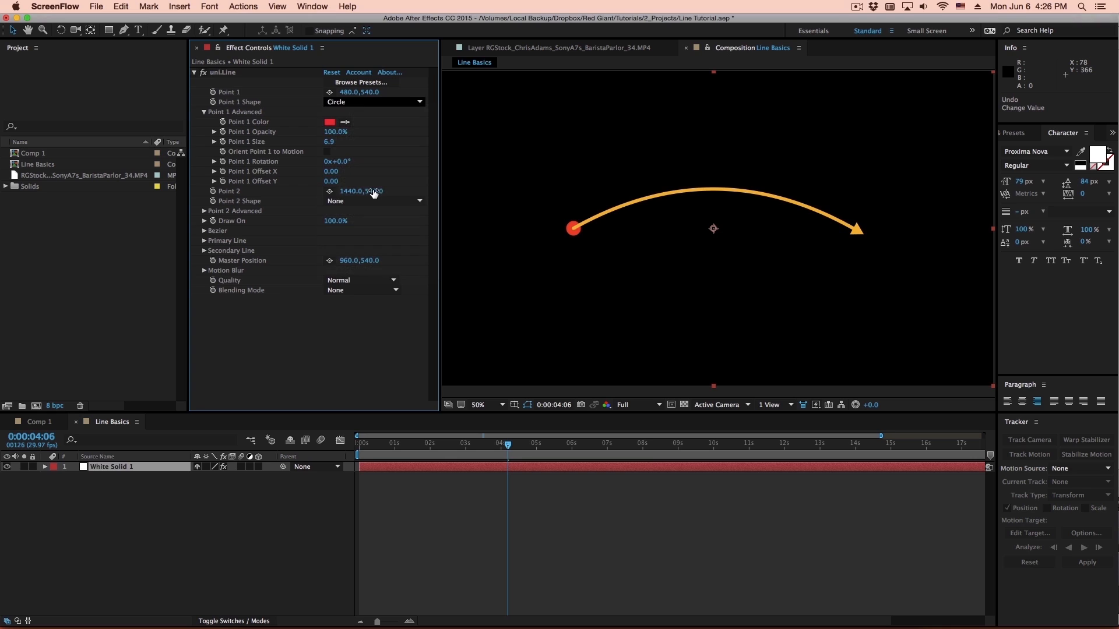
{"action": "left_click", "coordinate": [375, 103]}
{"action": "left_click", "coordinate": [473, 217]}
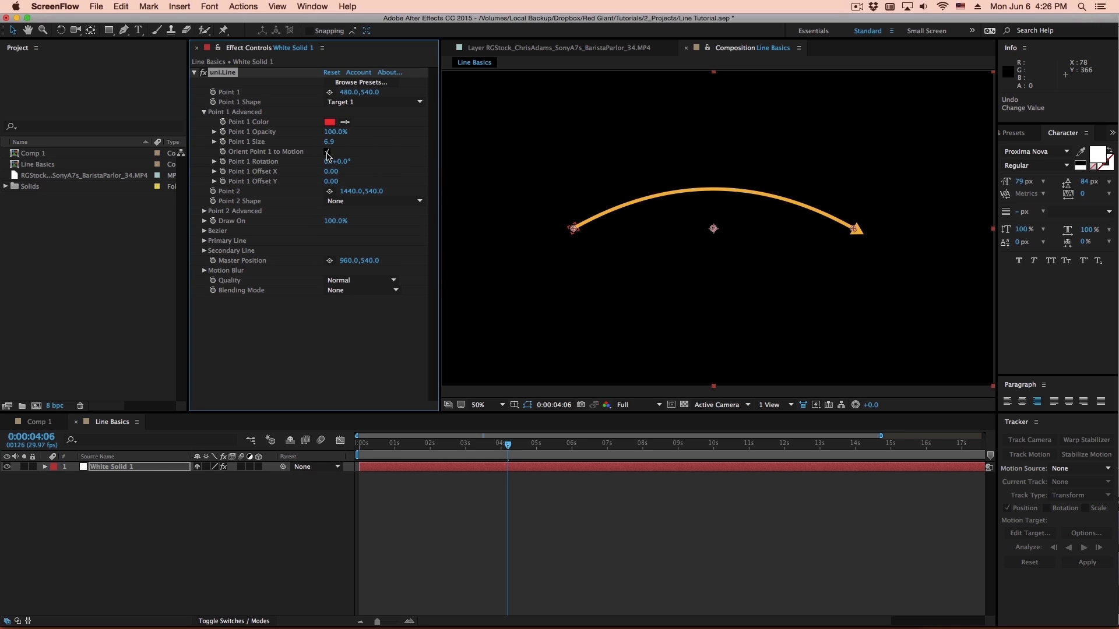
{"action": "left_click_drag", "start_coordinate": [362, 146], "coordinate": [379, 147]}
- Try moving Point 1 lower in the composition with the target shape, and undo the moves
{"action": "left_click_drag", "start_coordinate": [578, 240], "coordinate": [614, 326]}
{"action": "key", "text": "super+z"}
{"action": "key", "text": "super+z"}
{"action": "key", "text": "super+z"}
{"action": "key", "text": "super+z"}
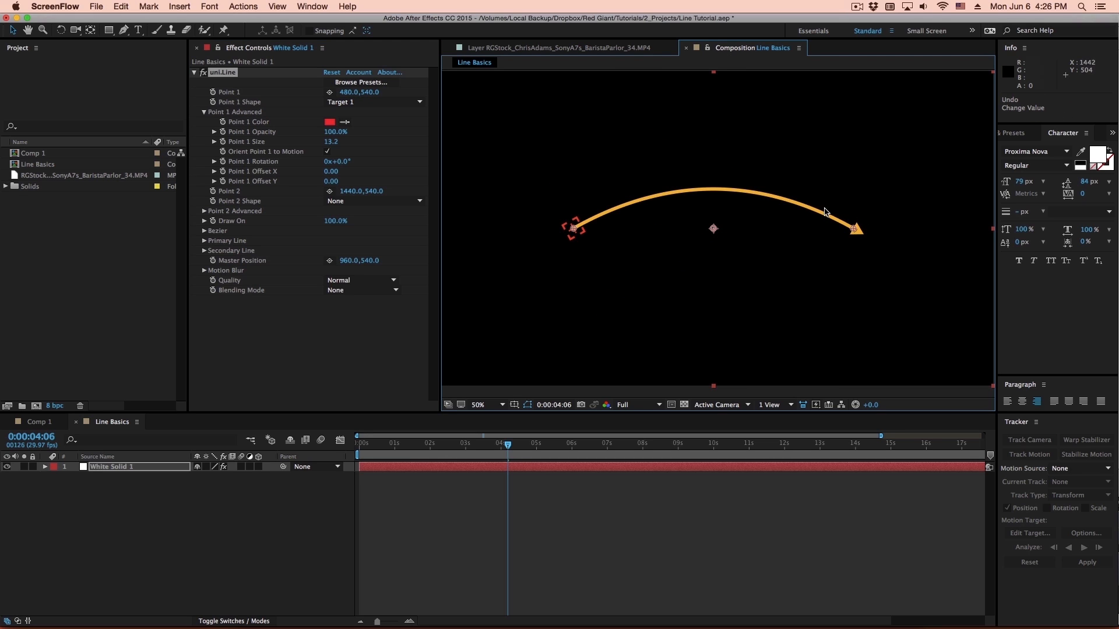
- Set the line's Draw On to 67% and change the Primary Line Start Color to red (FF1028)
{"action": "left_click", "coordinate": [204, 112]}
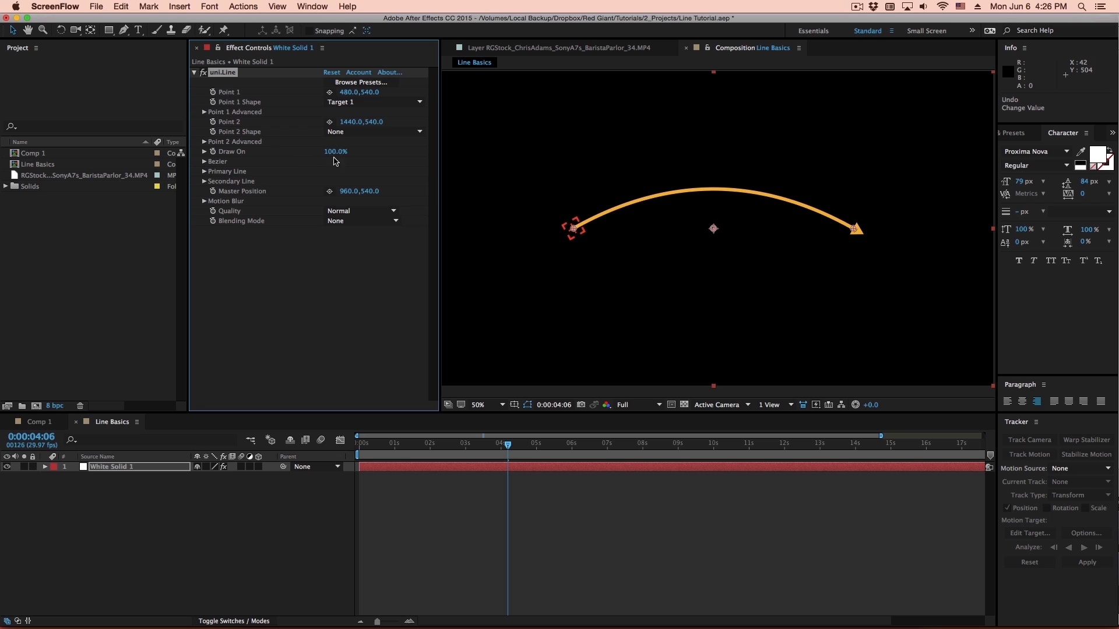
{"action": "mouse_move", "coordinate": [336, 150]}
{"action": "left_mouse_down"}
{"action": "mouse_move", "coordinate": [266, 156]}
{"action": "mouse_move", "coordinate": [319, 146]}
{"action": "mouse_move", "coordinate": [296, 146]}
{"action": "left_mouse_up"}
{"action": "left_click", "coordinate": [205, 171]}
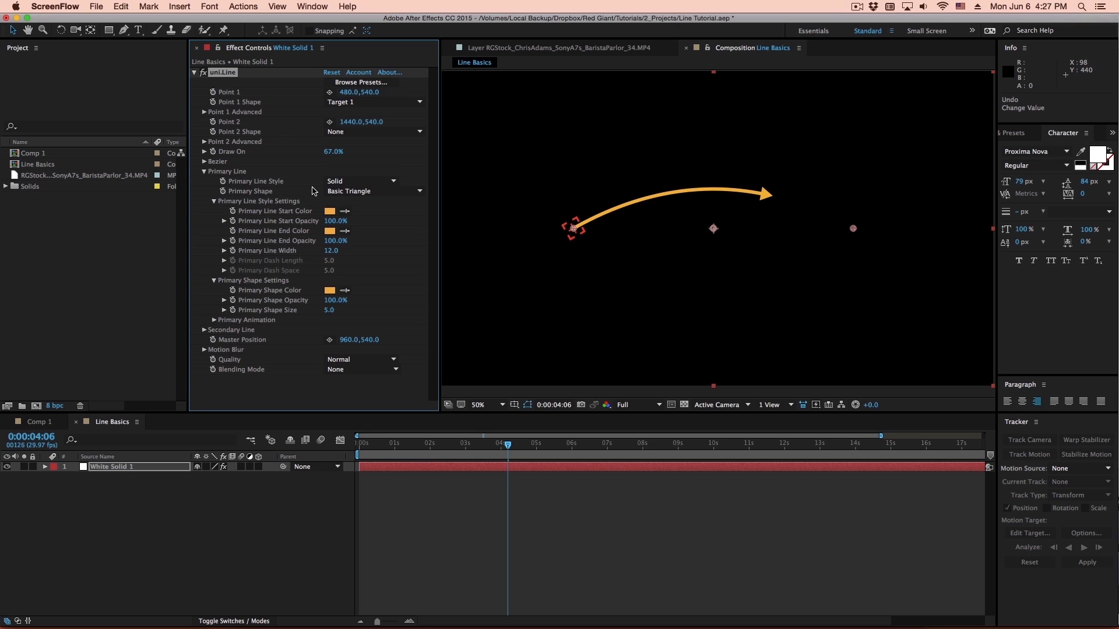
{"action": "left_click", "coordinate": [330, 211]}
{"action": "left_click", "coordinate": [380, 289]}
{"action": "left_click", "coordinate": [359, 284]}
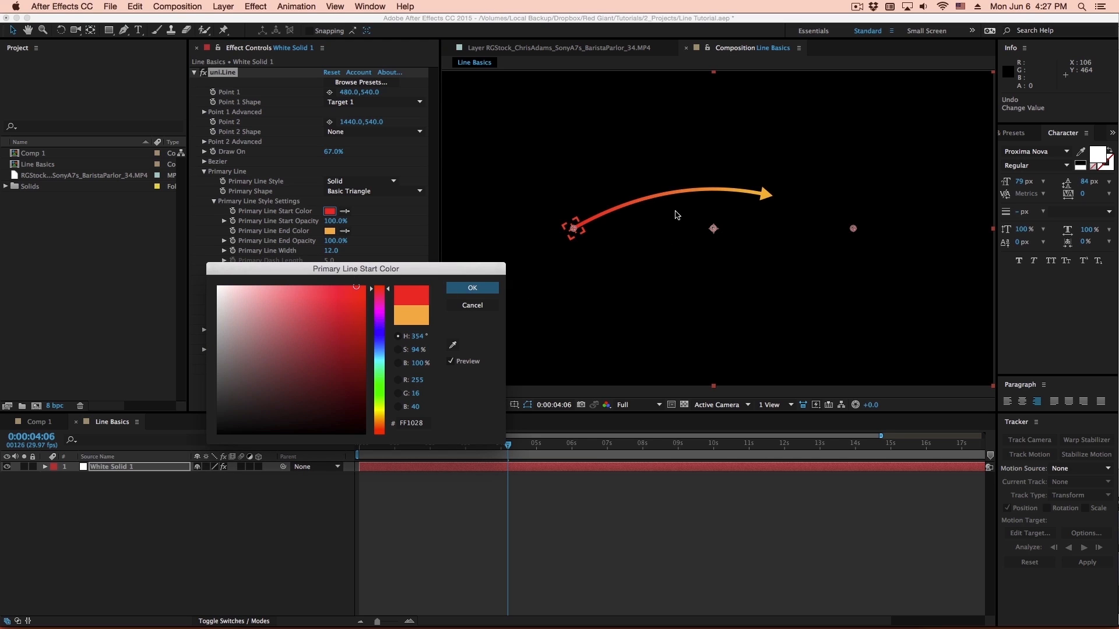
{"action": "left_click", "coordinate": [472, 288]}
- Style the primary line with a width of 9.2 and an Open Arrow shape of size 8.0
{"action": "left_click_drag", "start_coordinate": [347, 252], "coordinate": [341, 253]}
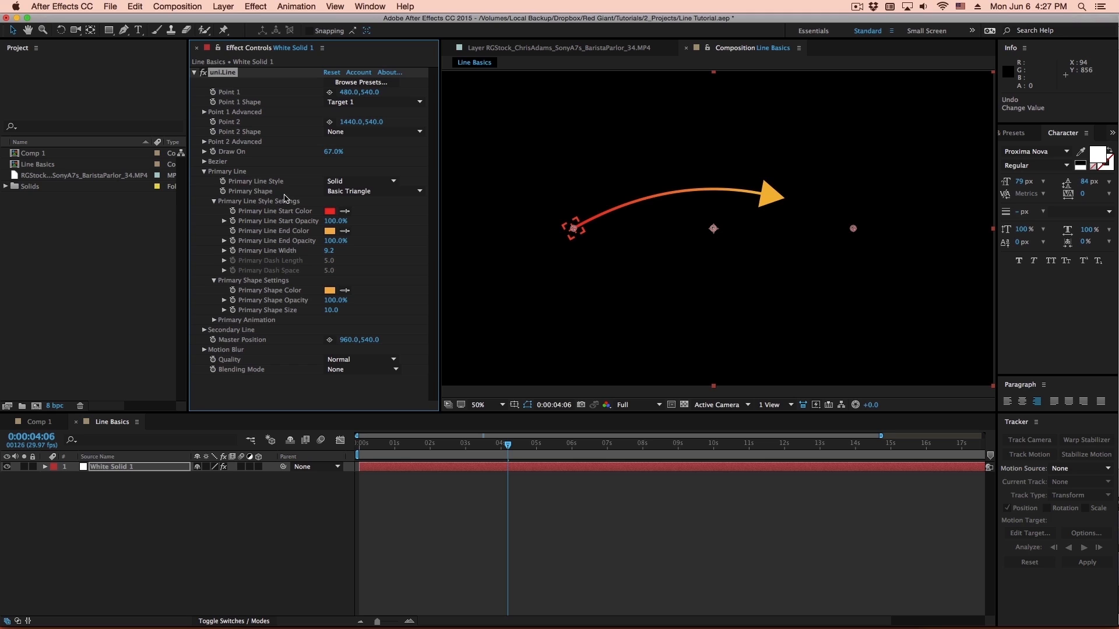
{"action": "left_click", "coordinate": [350, 191]}
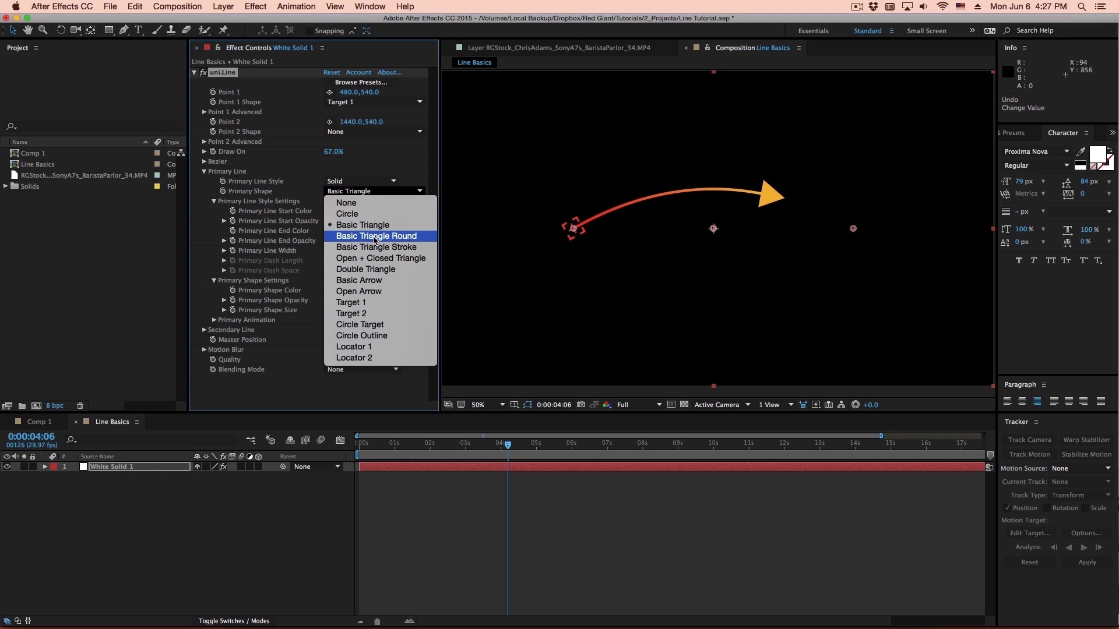
{"action": "left_click", "coordinate": [373, 294]}
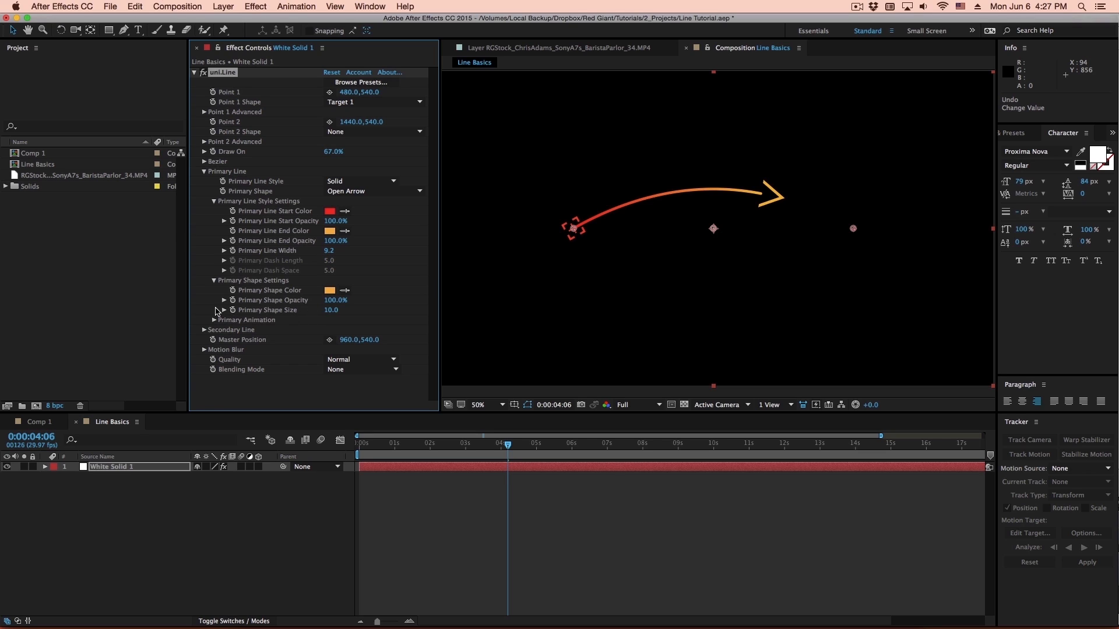
{"action": "left_click_drag", "start_coordinate": [327, 311], "coordinate": [329, 313]}
- Try the Solid White, Gradient Red-Orange and Solid Blue color presets on the line
{"action": "left_click", "coordinate": [372, 83]}
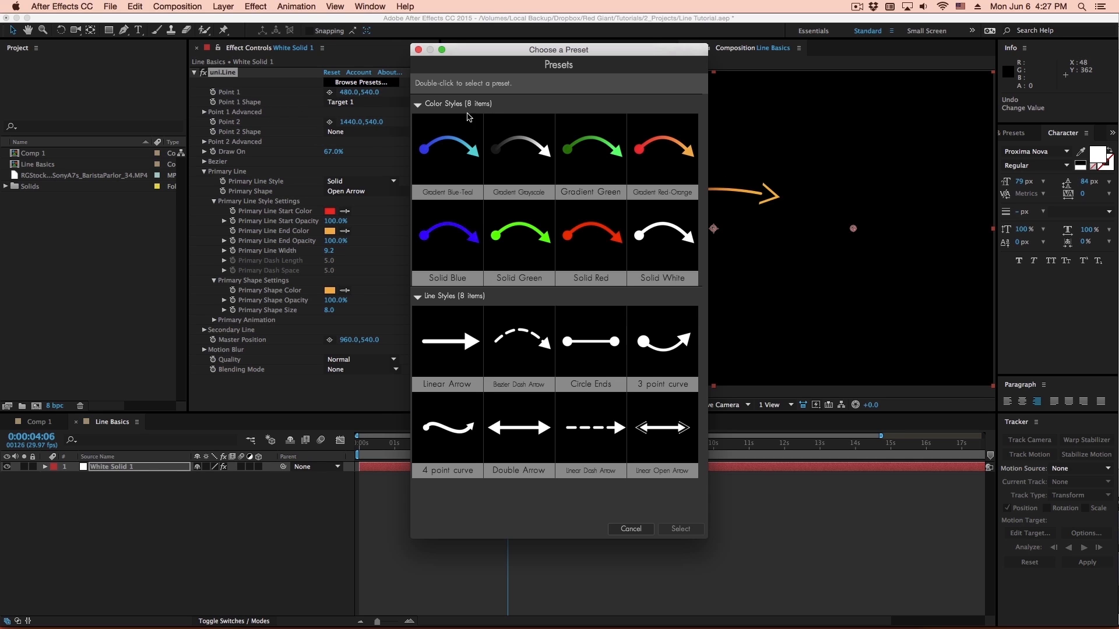
{"action": "double_click", "coordinate": [677, 255]}
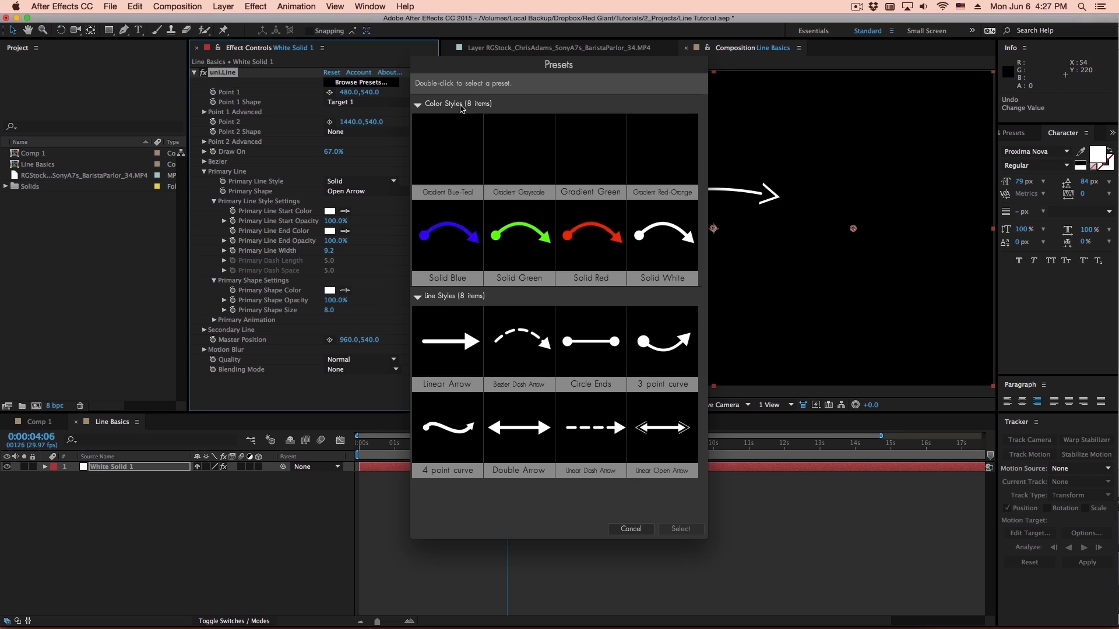
{"action": "left_click", "coordinate": [366, 83]}
{"action": "double_click", "coordinate": [655, 127]}
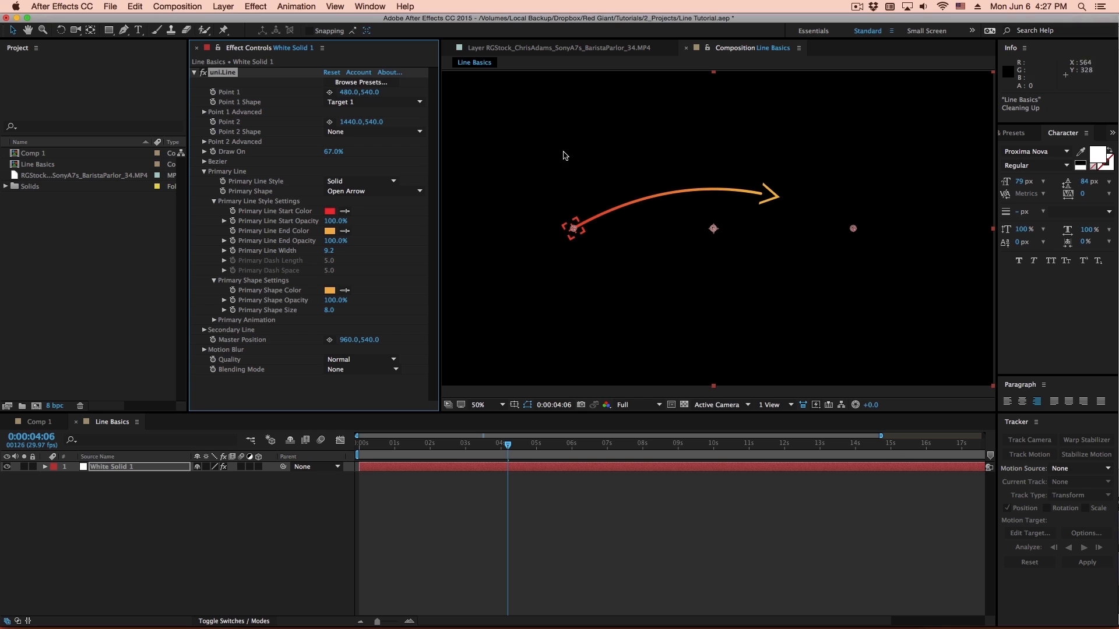
{"action": "left_click", "coordinate": [359, 82]}
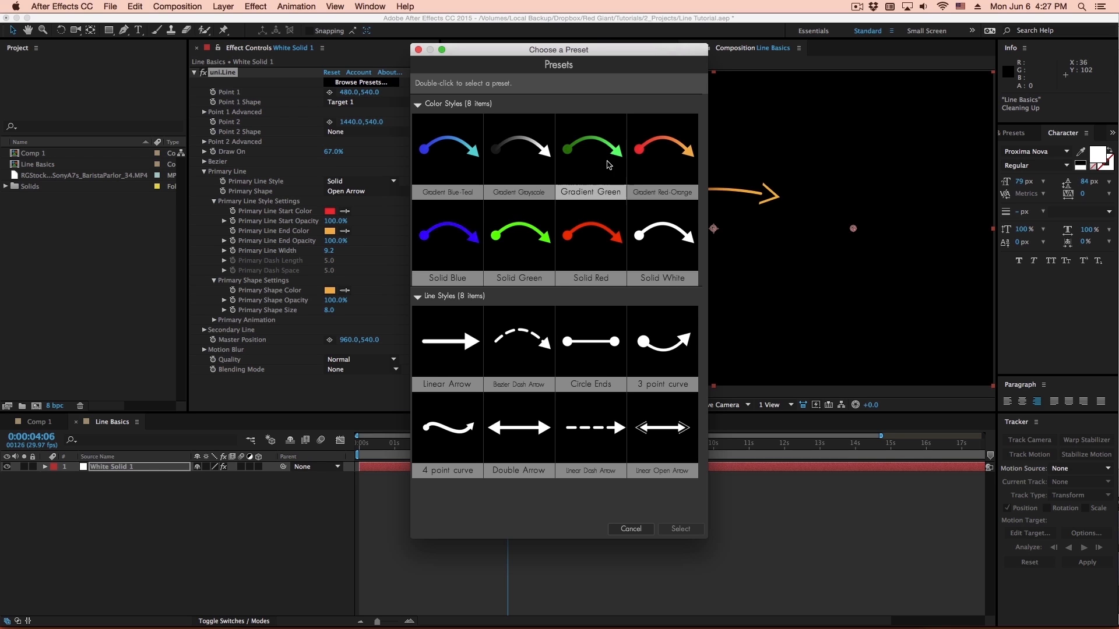
{"action": "double_click", "coordinate": [449, 242]}
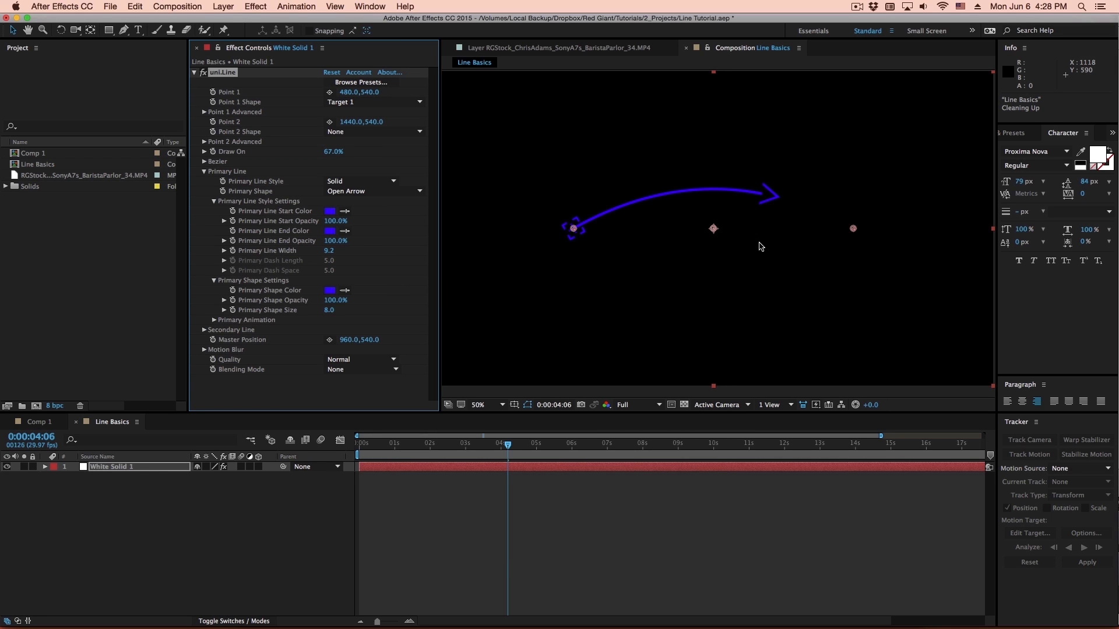
- Apply the Solid White color preset to the line and set Draw On to 100%
{"action": "left_click", "coordinate": [361, 82]}
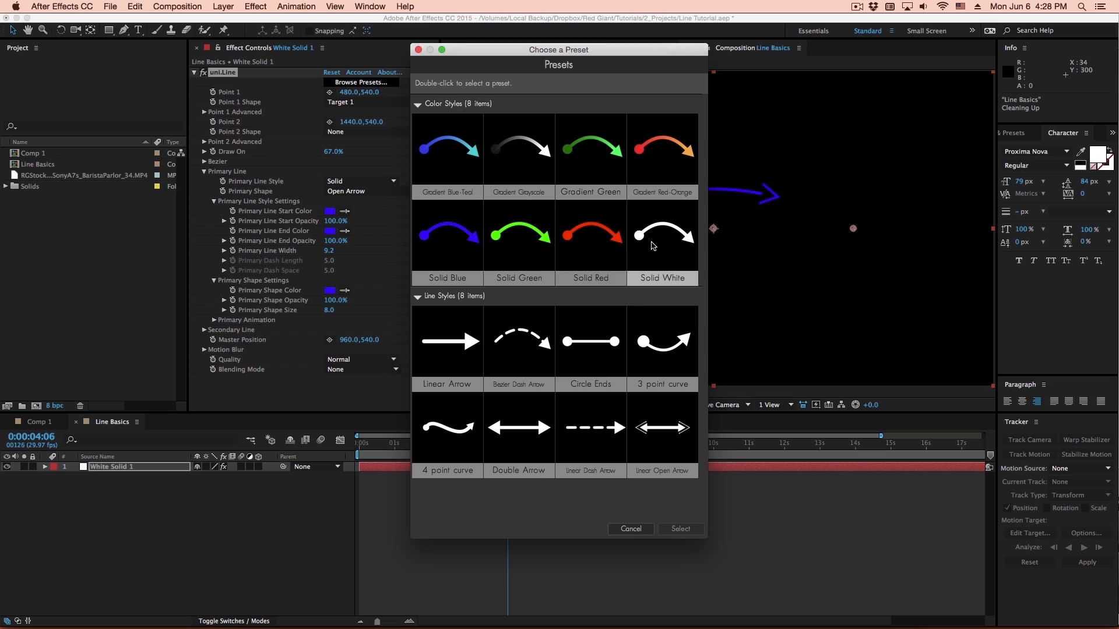
{"action": "double_click", "coordinate": [653, 246]}
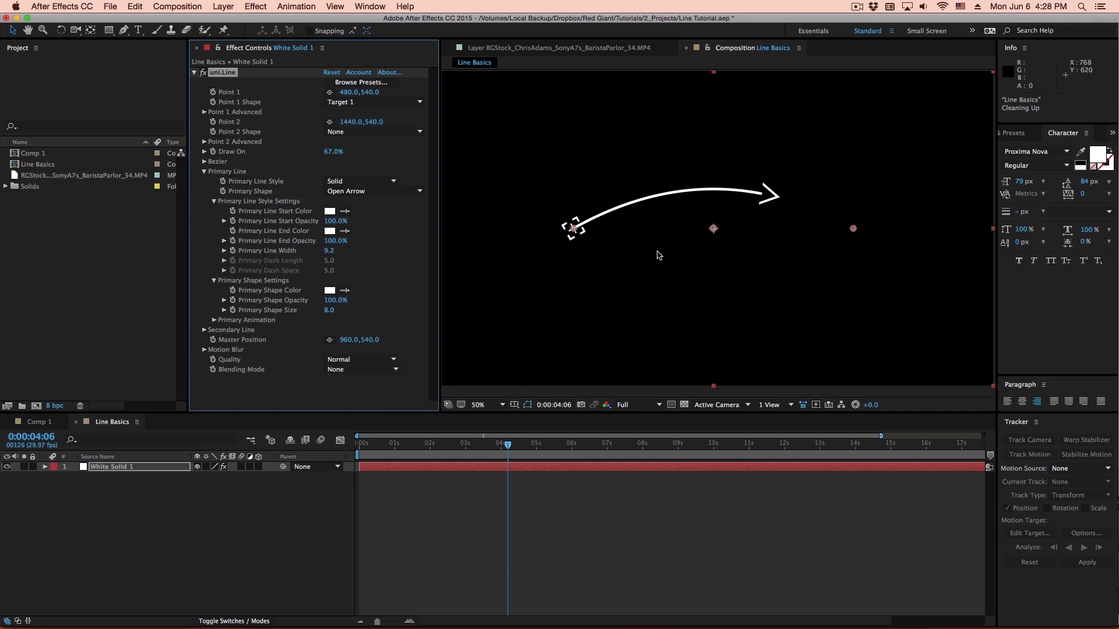
{"action": "left_click_drag", "start_coordinate": [334, 152], "coordinate": [387, 153]}
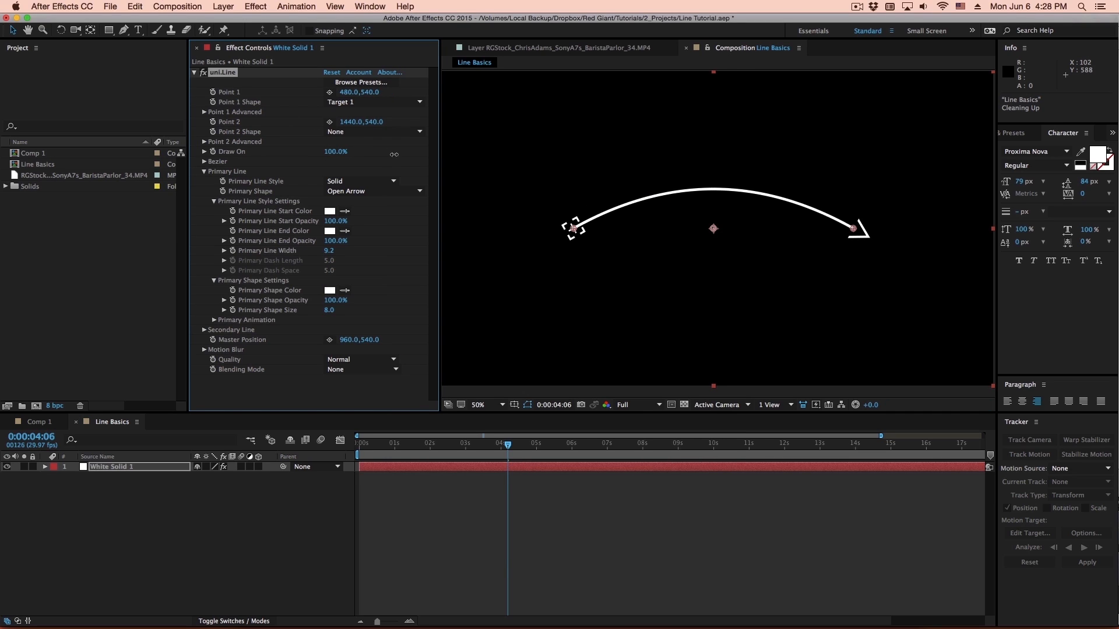
- Try dragging Point 1 and varying the Bezier Auto Tweak amount with the Auto Curve style
{"action": "left_click", "coordinate": [204, 171]}
{"action": "left_click", "coordinate": [204, 161]}
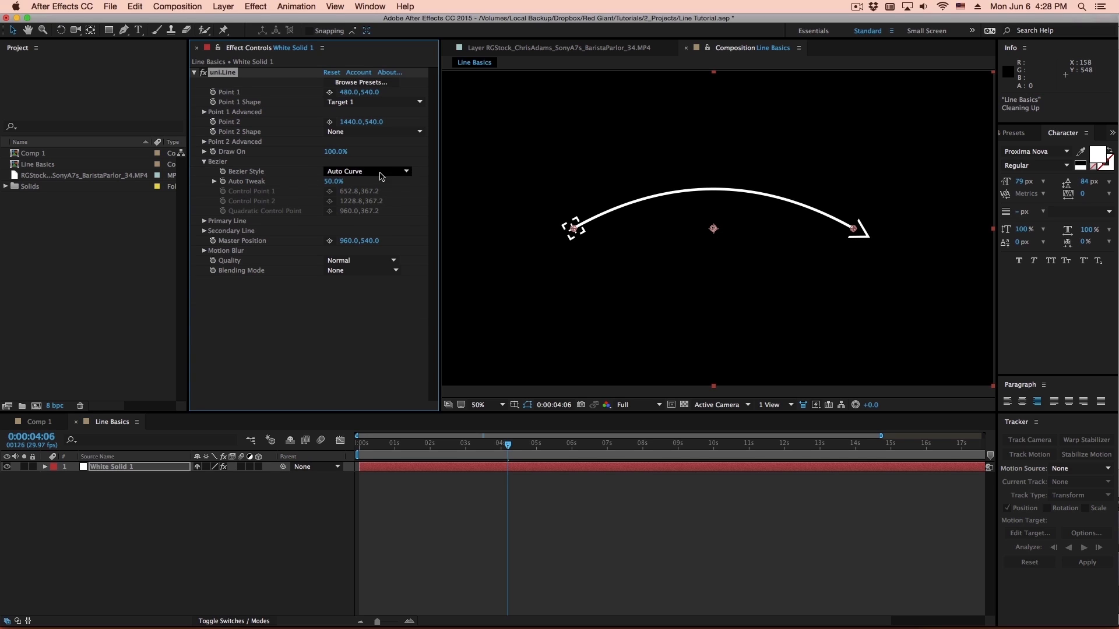
{"action": "mouse_move", "coordinate": [568, 229]}
{"action": "left_mouse_down"}
{"action": "mouse_move", "coordinate": [562, 290]}
{"action": "mouse_move", "coordinate": [554, 260]}
{"action": "mouse_move", "coordinate": [641, 200]}
{"action": "mouse_move", "coordinate": [606, 210]}
{"action": "mouse_move", "coordinate": [561, 242]}
{"action": "mouse_move", "coordinate": [657, 220]}
{"action": "mouse_move", "coordinate": [707, 230]}
{"action": "mouse_move", "coordinate": [500, 241]}
{"action": "mouse_move", "coordinate": [509, 229]}
{"action": "mouse_move", "coordinate": [572, 230]}
{"action": "mouse_move", "coordinate": [784, 280]}
{"action": "mouse_move", "coordinate": [892, 281]}
{"action": "mouse_move", "coordinate": [932, 238]}
{"action": "mouse_move", "coordinate": [907, 305]}
{"action": "mouse_move", "coordinate": [582, 220]}
{"action": "mouse_move", "coordinate": [487, 235]}
{"action": "mouse_move", "coordinate": [574, 229]}
{"action": "left_mouse_up"}
{"action": "left_click_drag", "start_coordinate": [334, 181], "coordinate": [359, 214]}
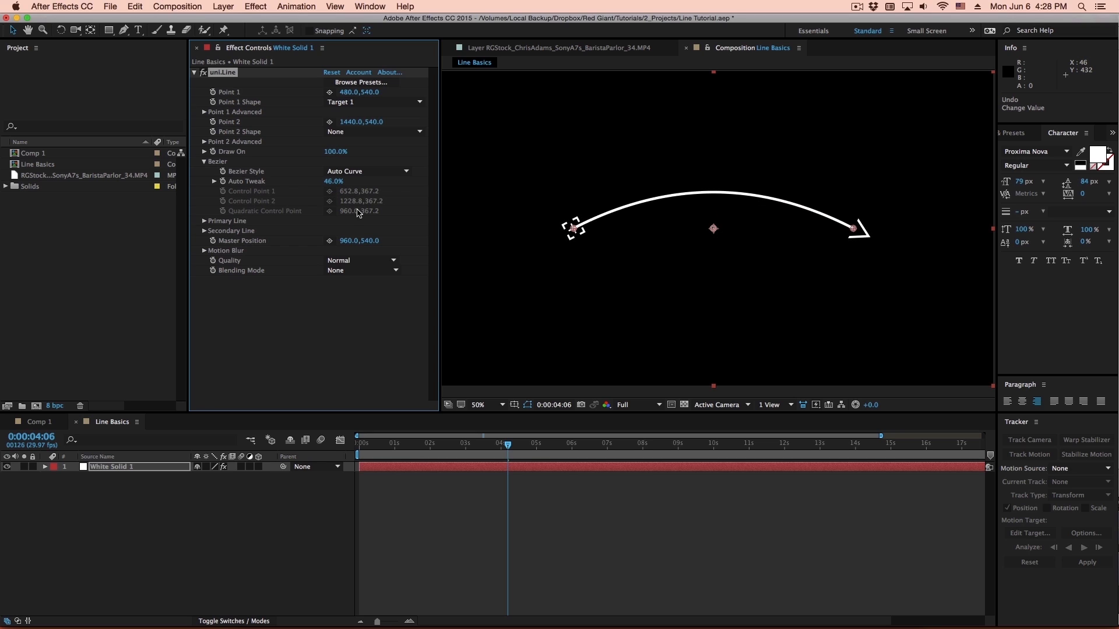
- Try the Linear Bezier style, moving Point 1 to 1044, 366 and undoing the move
{"action": "left_click", "coordinate": [366, 171]}
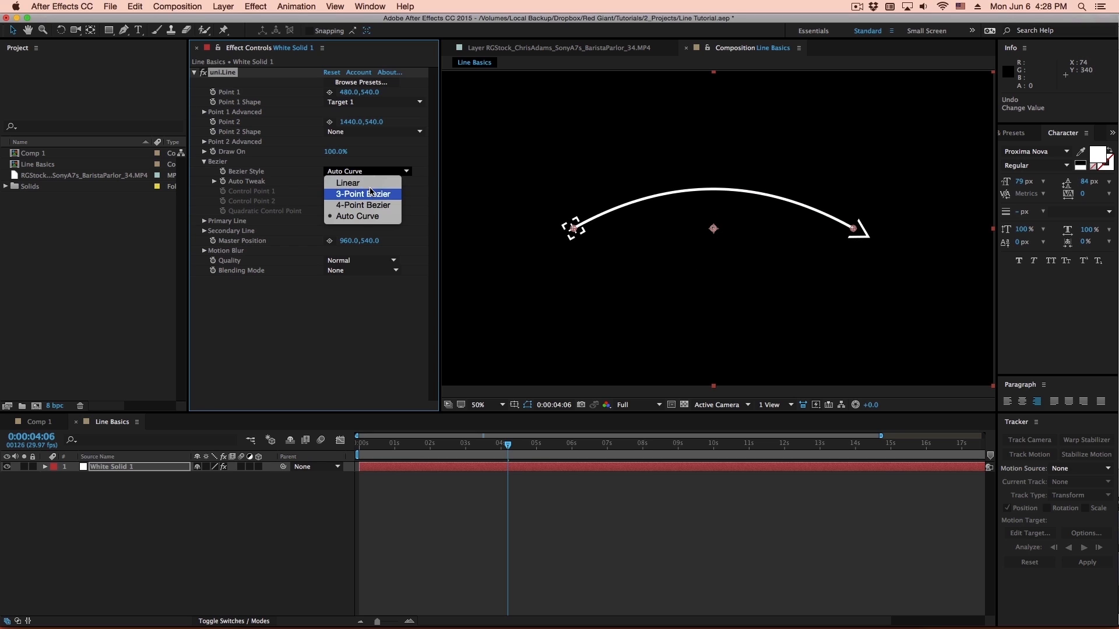
{"action": "left_click", "coordinate": [368, 183]}
{"action": "left_click_drag", "start_coordinate": [572, 227], "coordinate": [725, 175]}
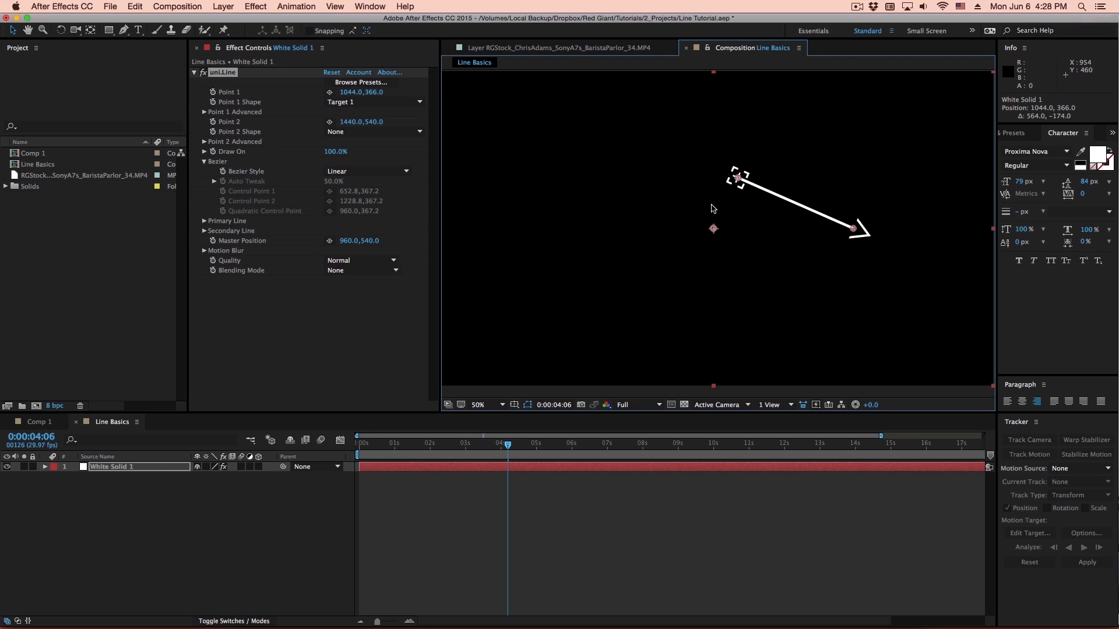
{"action": "key", "text": "super+z"}
- Try the 3-Point Bezier style, dragging its quadratic control point around and undoing the move
{"action": "left_click", "coordinate": [364, 171]}
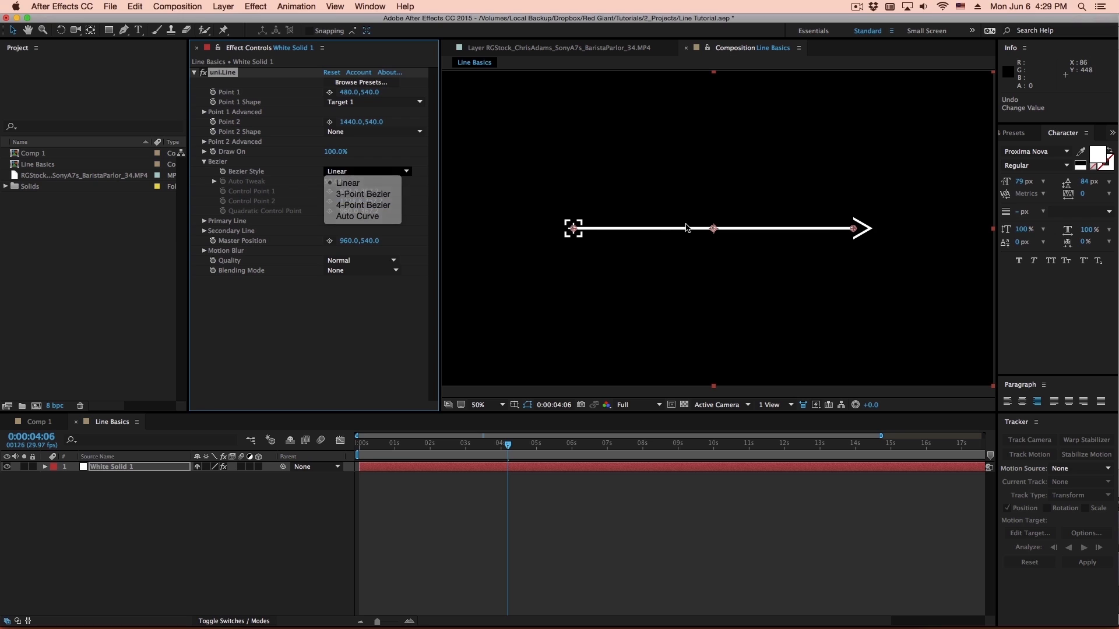
{"action": "left_click_drag", "start_coordinate": [715, 179], "coordinate": [722, 156]}
{"action": "left_click_drag", "start_coordinate": [714, 241], "coordinate": [736, 325]}
{"action": "key", "text": "super+z"}
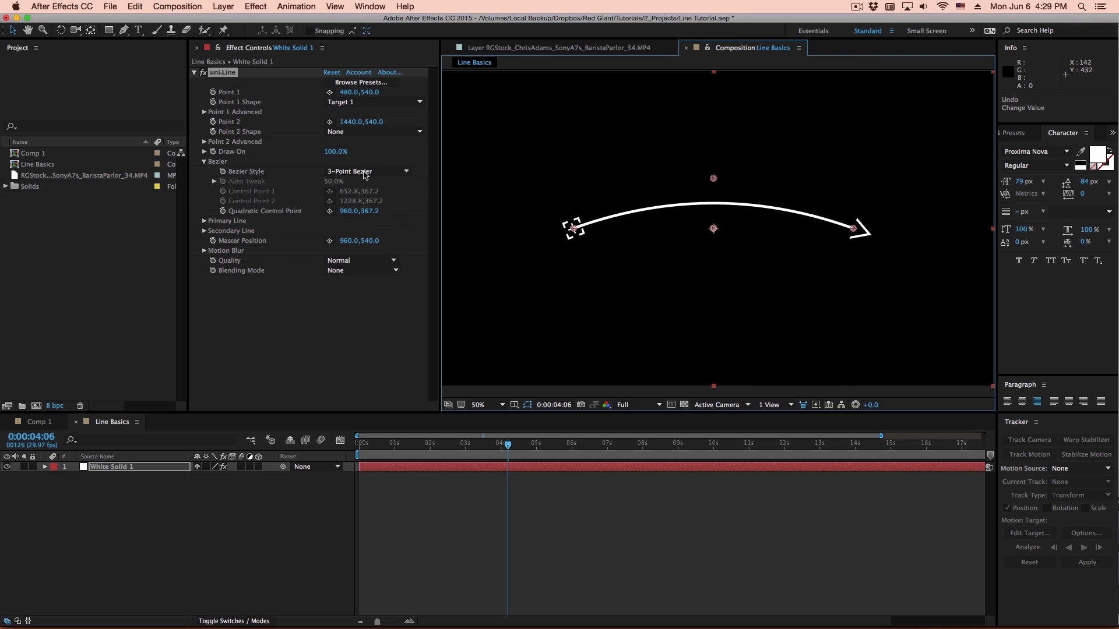
- Switch to the 4-Point Bezier style and shape an S-curve with Control Point 1 at 668.8, 307.2 and Control Point 2 at 1036.8, 945.2
{"action": "left_click", "coordinate": [366, 171]}
{"action": "left_click", "coordinate": [379, 206]}
{"action": "left_click_drag", "start_coordinate": [621, 179], "coordinate": [626, 162]}
{"action": "left_click_drag", "start_coordinate": [791, 179], "coordinate": [735, 348]}
- Set Draw On to 99% and the Secondary Line Style to Solid
{"action": "mouse_move", "coordinate": [336, 152]}
{"action": "left_mouse_down"}
{"action": "mouse_move", "coordinate": [227, 146]}
{"action": "mouse_move", "coordinate": [355, 168]}
{"action": "mouse_move", "coordinate": [279, 166]}
{"action": "mouse_move", "coordinate": [423, 184]}
{"action": "left_mouse_up"}
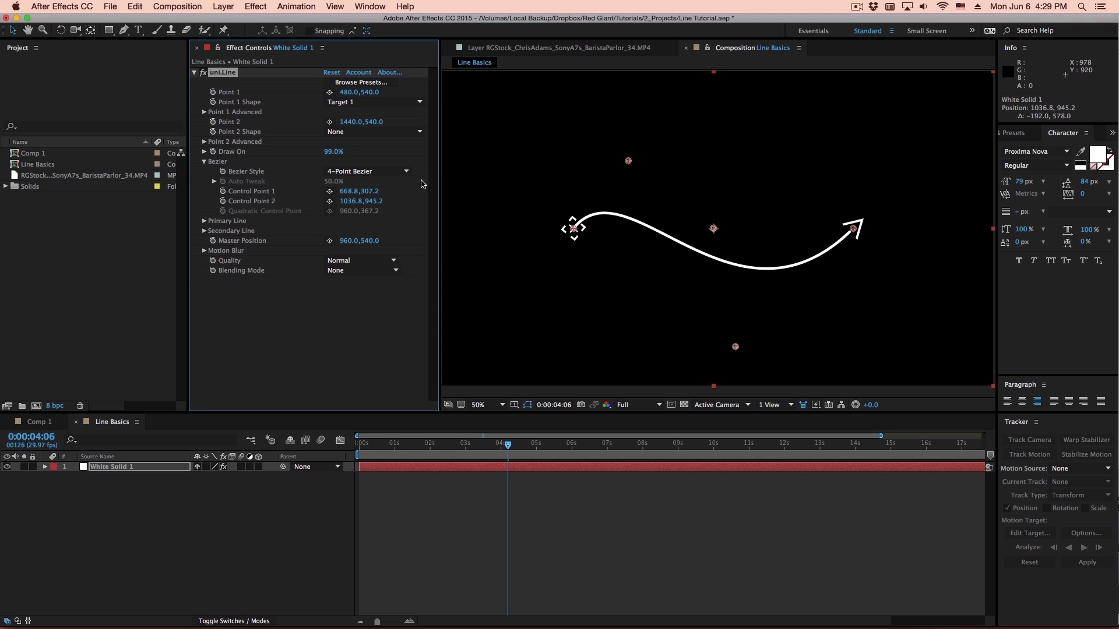
{"action": "left_click", "coordinate": [205, 232]}
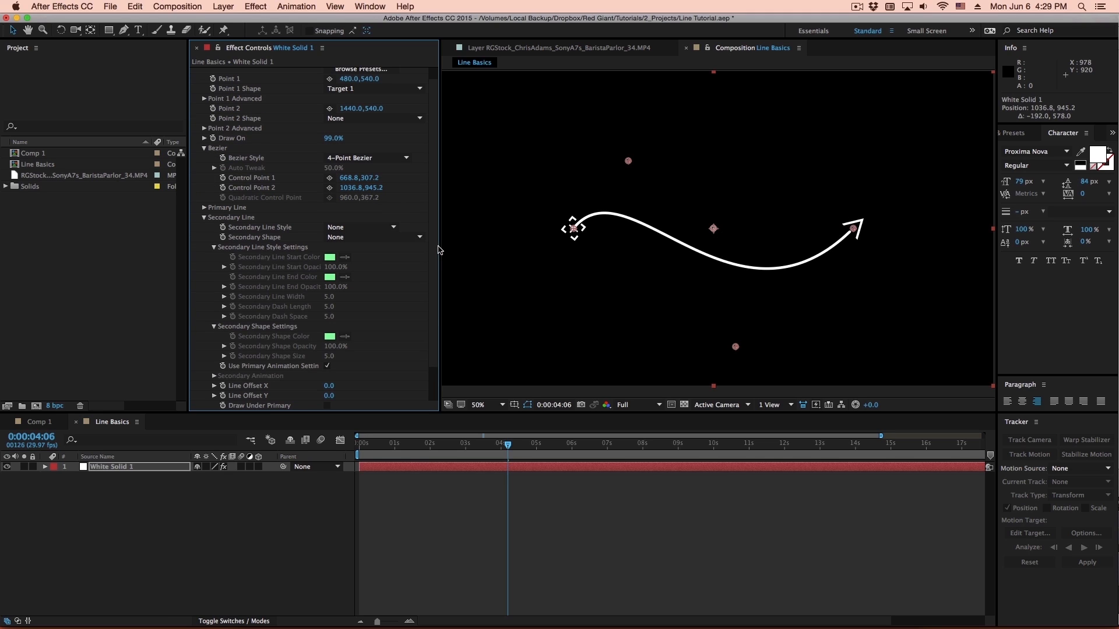
{"action": "left_click", "coordinate": [350, 227]}
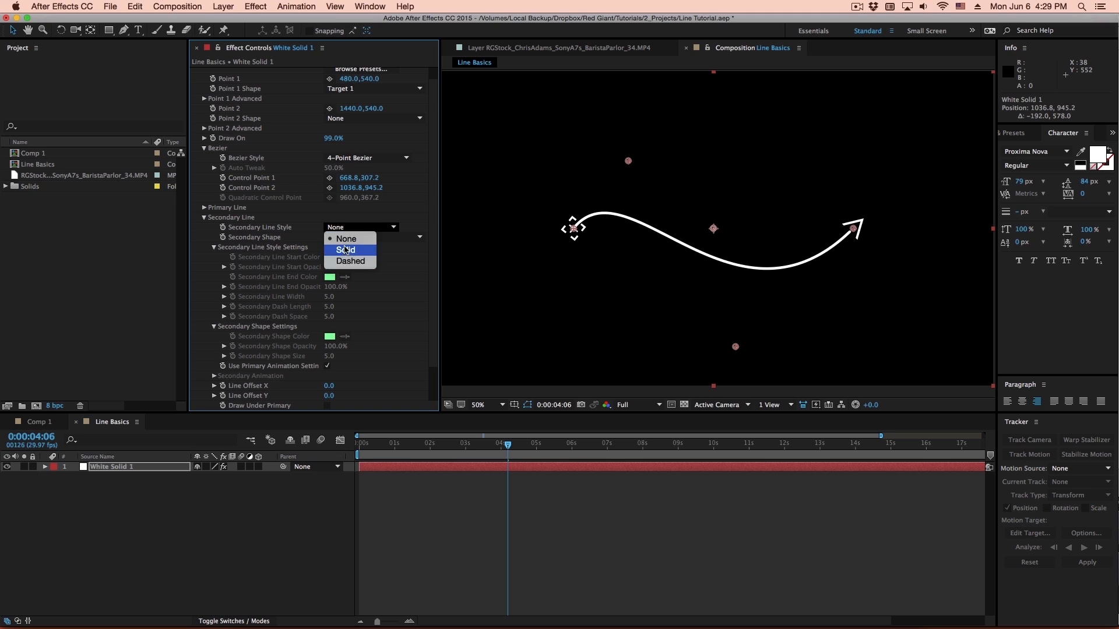
{"action": "left_click", "coordinate": [346, 250]}
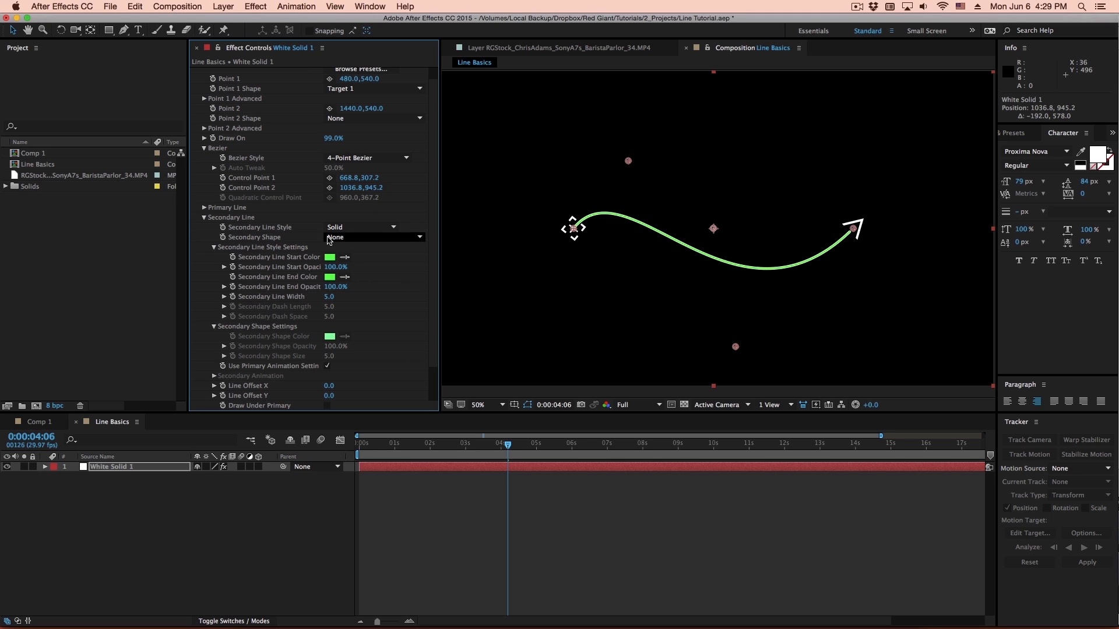
- Change the Secondary Line Start Color to red (FF192E)
{"action": "left_click", "coordinate": [329, 257]}
{"action": "left_click", "coordinate": [377, 290]}
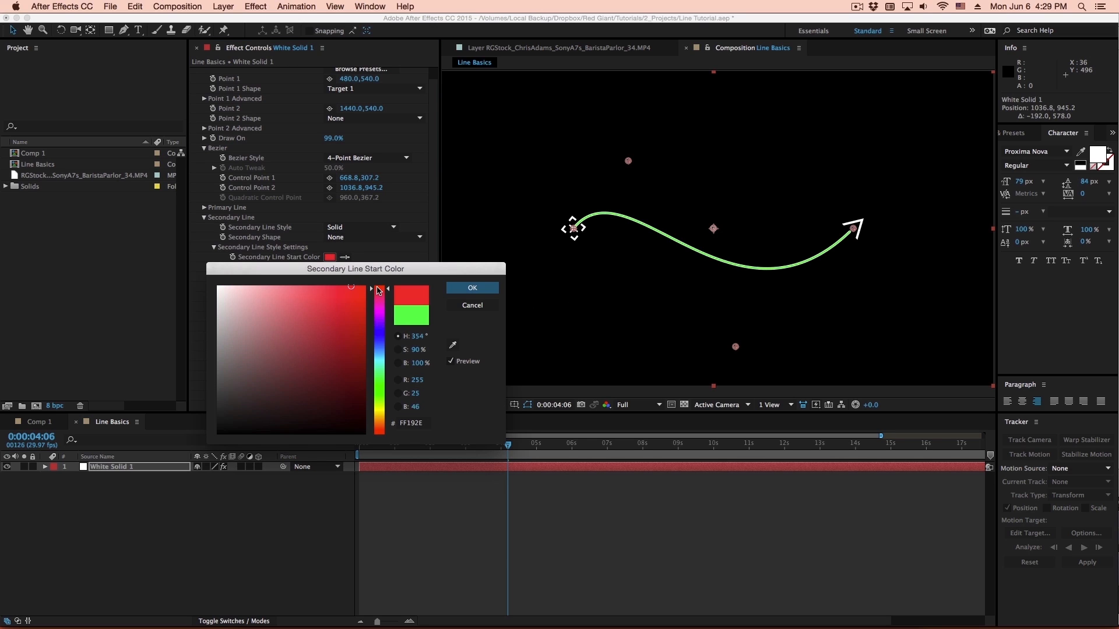
{"action": "left_click", "coordinate": [459, 290]}
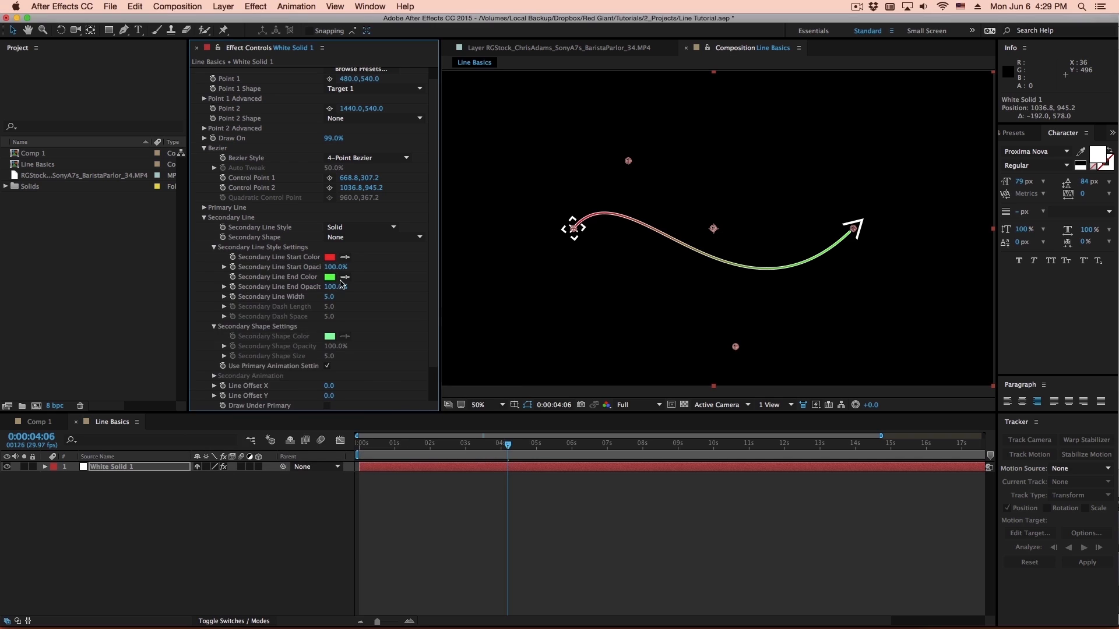
- Change the Secondary Line End Color to a pinkish red
{"action": "left_click", "coordinate": [330, 267]}
{"action": "left_click", "coordinate": [378, 294]}
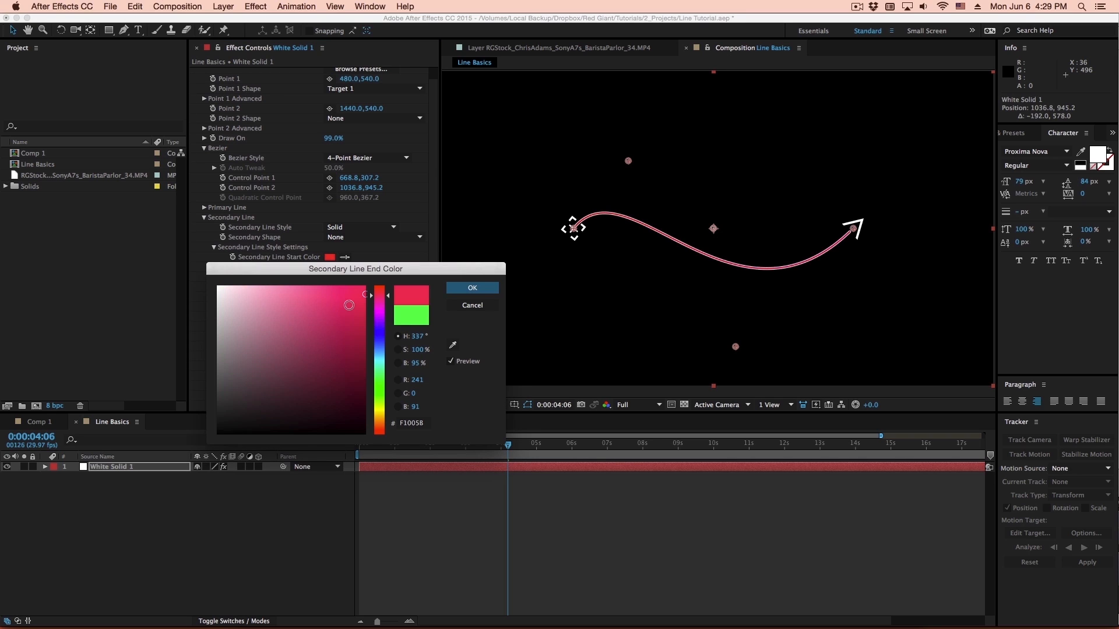
{"action": "key", "text": "Return"}
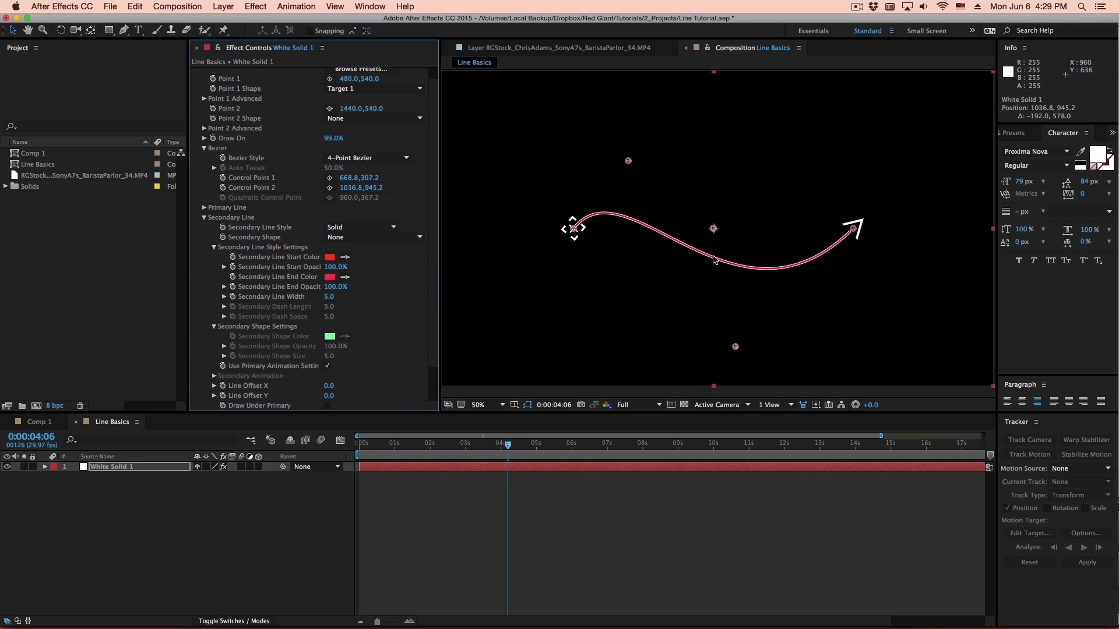
- Draw the secondary line under the primary and set Line Offset X to 9.0 and Line Offset Y to 10.0
{"action": "scroll", "coordinate": [332, 377], "scroll_direction": "down", "scroll_amount": 2}
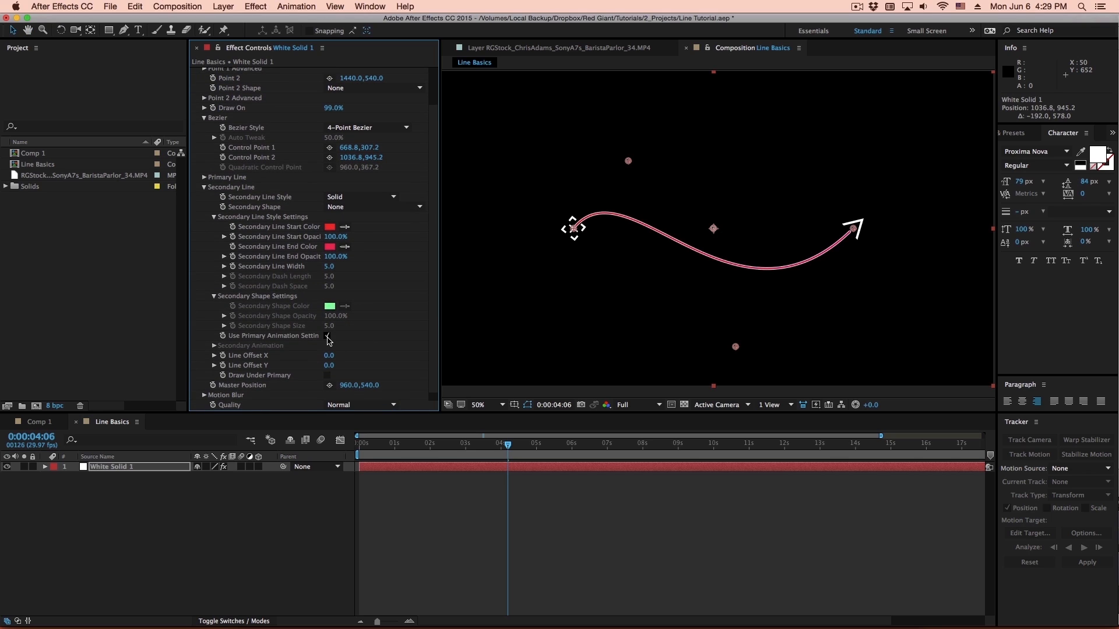
{"action": "left_click", "coordinate": [327, 376]}
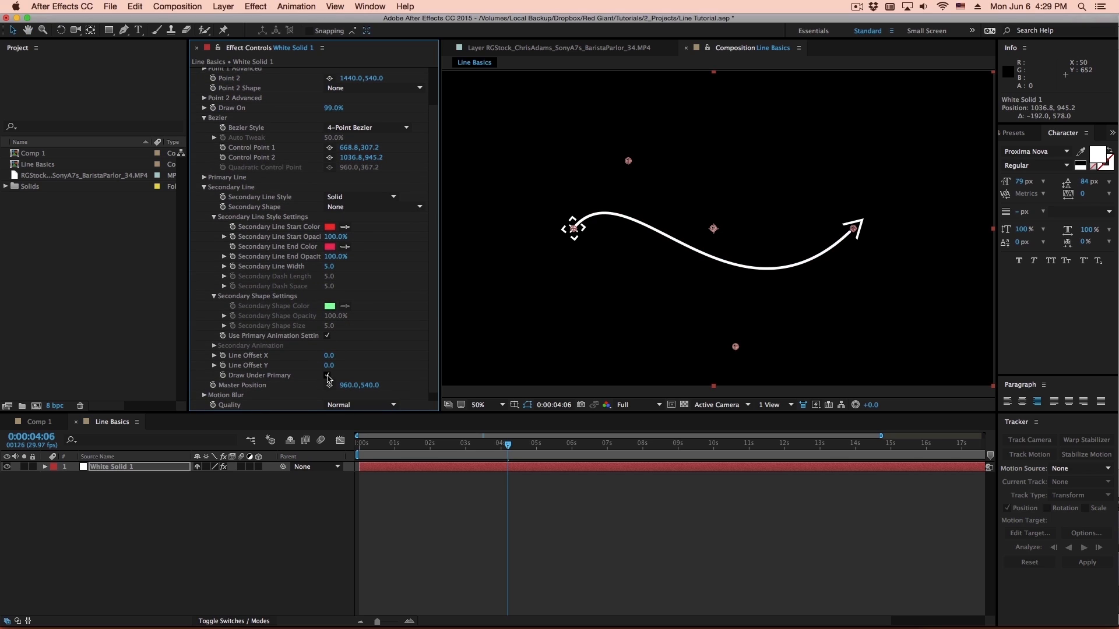
{"action": "left_click", "coordinate": [333, 360]}
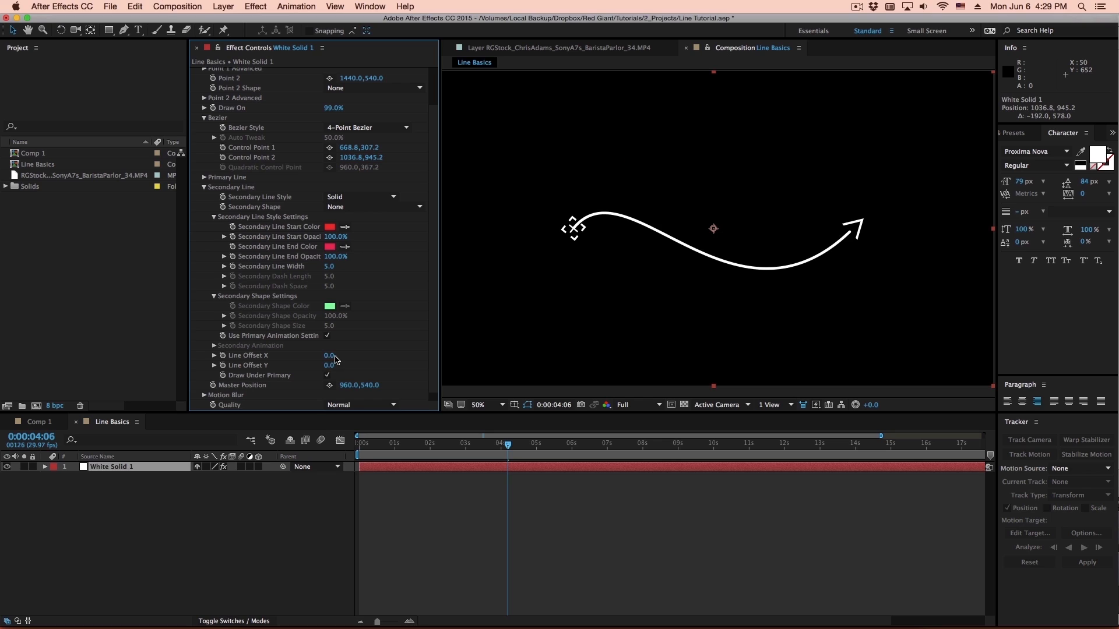
{"action": "left_click_drag", "start_coordinate": [335, 358], "coordinate": [343, 357]}
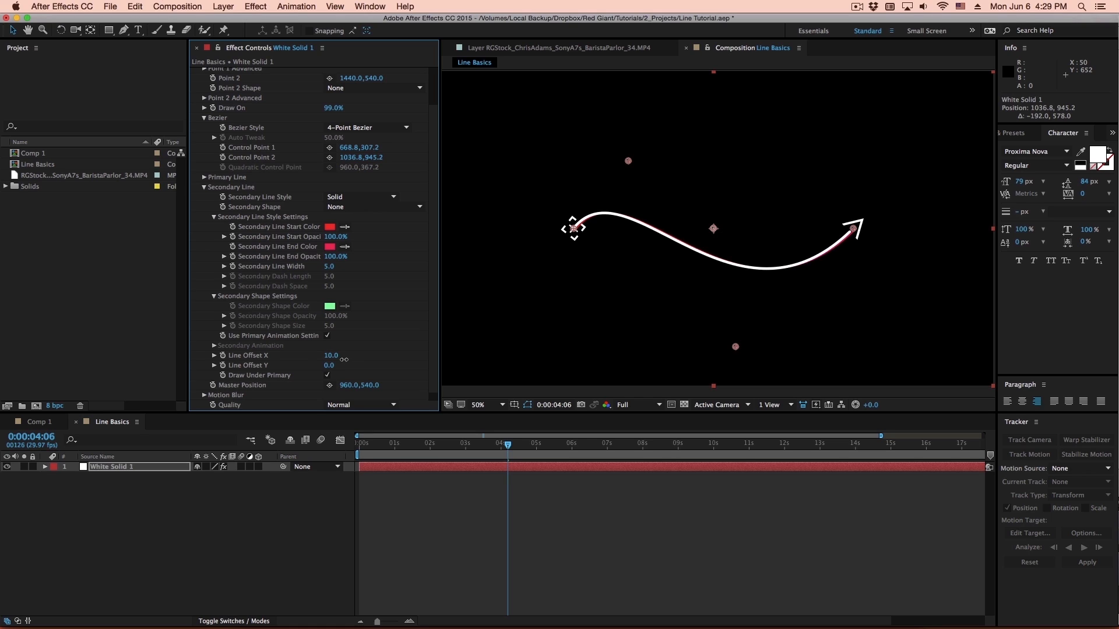
{"action": "mouse_move", "coordinate": [333, 367]}
{"action": "left_mouse_down"}
{"action": "mouse_move", "coordinate": [344, 370]}
{"action": "mouse_move", "coordinate": [330, 356]}
{"action": "left_mouse_up"}
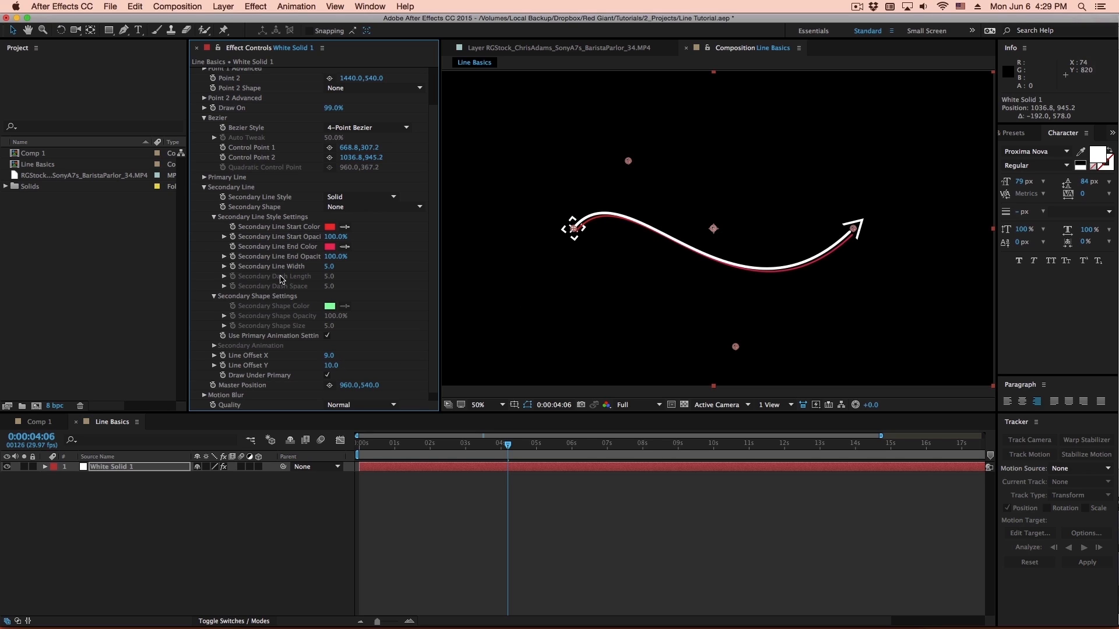
- Set the Secondary Shape to Open Arrow with a Secondary Shape Size of 8.0
{"action": "left_click", "coordinate": [362, 208]}
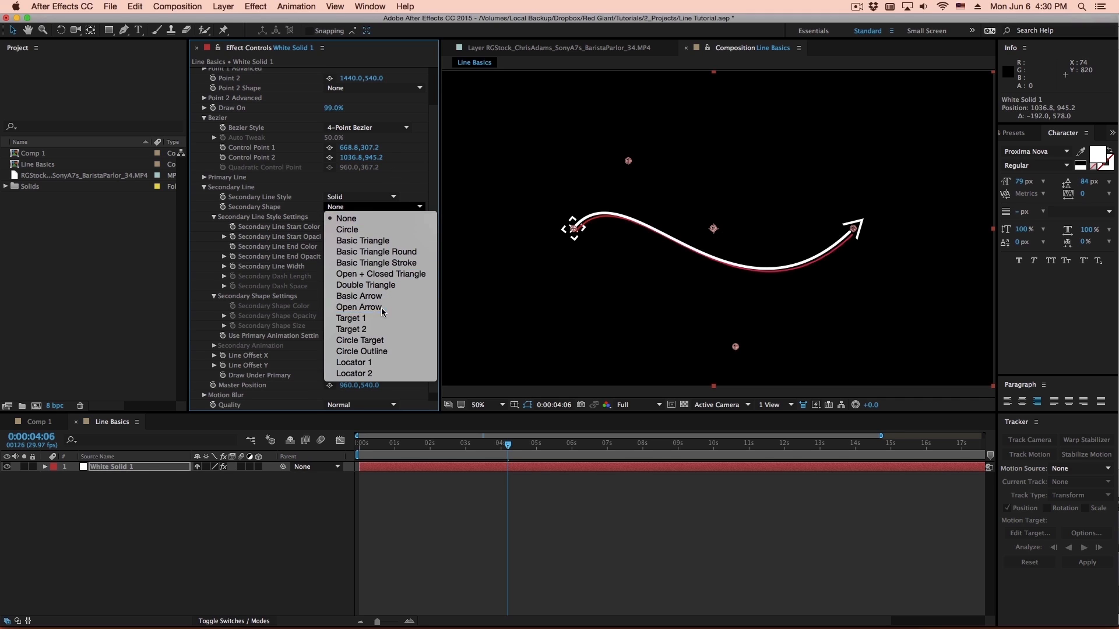
{"action": "left_click", "coordinate": [359, 308]}
{"action": "key", "text": "super+z"}
{"action": "mouse_move", "coordinate": [330, 326]}
{"action": "left_mouse_down"}
{"action": "mouse_move", "coordinate": [355, 327]}
{"action": "mouse_move", "coordinate": [318, 329]}
{"action": "left_mouse_up"}
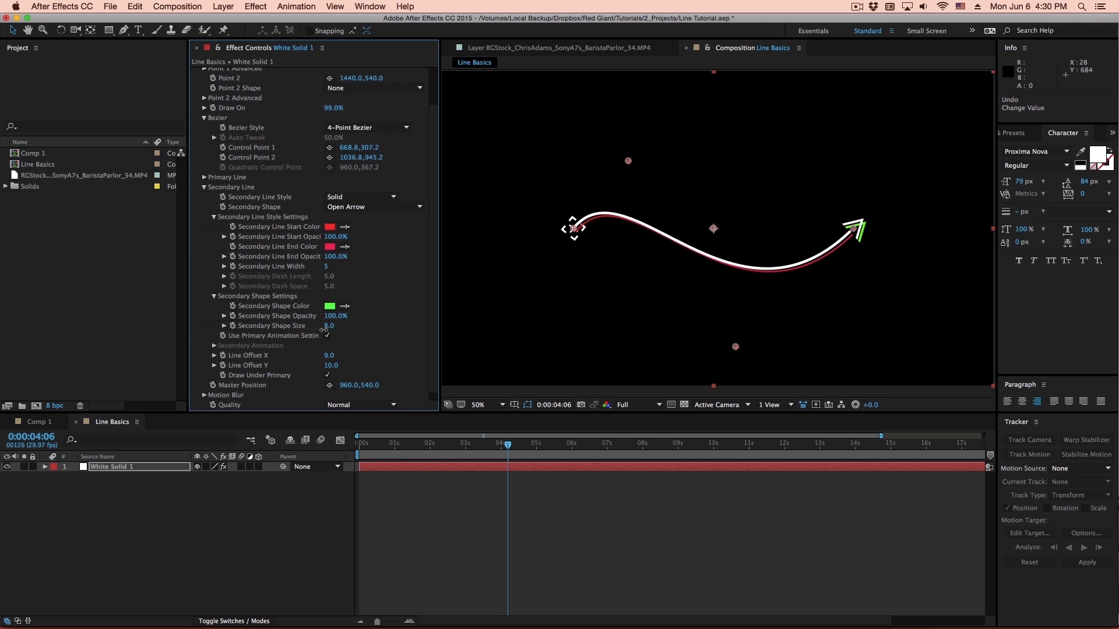
- Change the Secondary Shape Color to a red matching the secondary line
{"action": "left_click", "coordinate": [330, 306]}
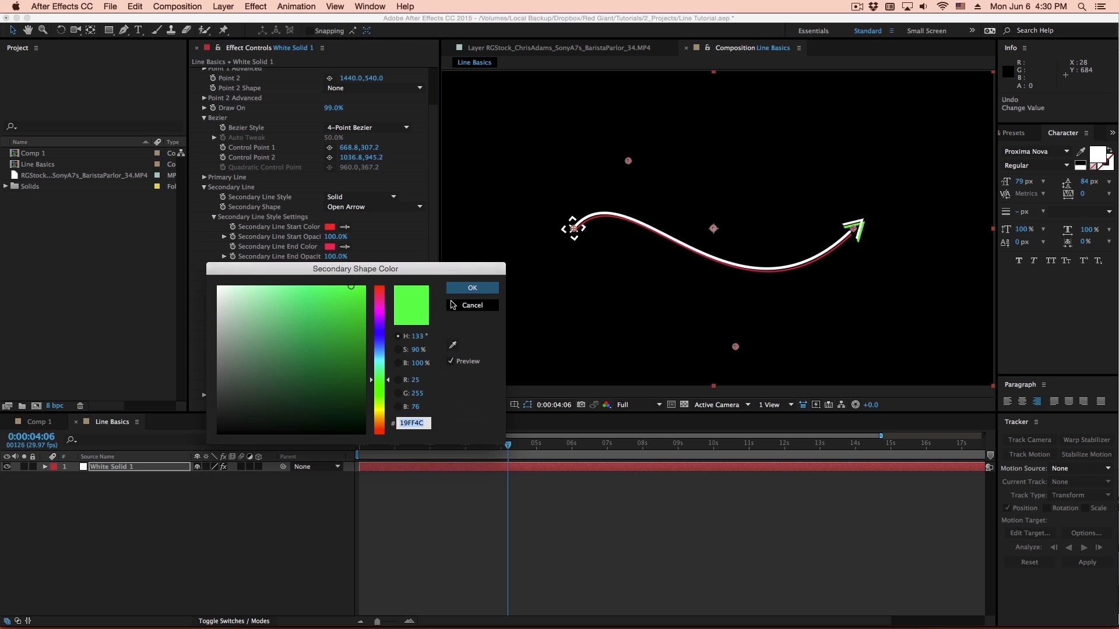
{"action": "left_click", "coordinate": [379, 290]}
{"action": "left_click", "coordinate": [322, 306]}
{"action": "key", "text": "Return"}
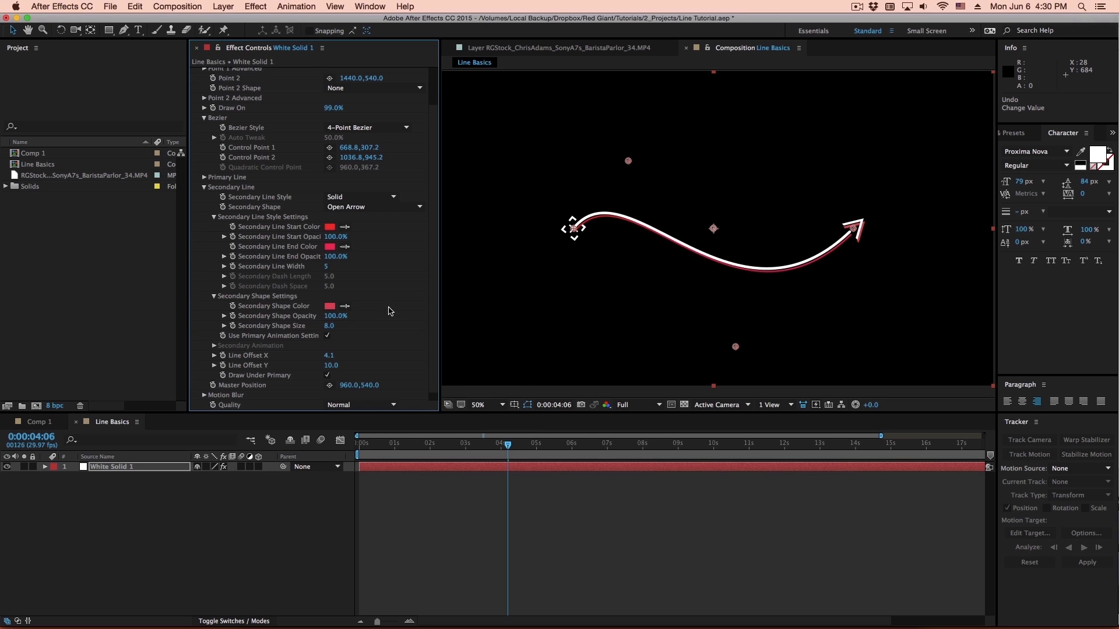
- Set the Secondary Line Style to Dashed and inspect the dashes along the curve
{"action": "scroll", "coordinate": [356, 201], "scroll_direction": "up", "scroll_amount": 3}
{"action": "left_click", "coordinate": [356, 241]}
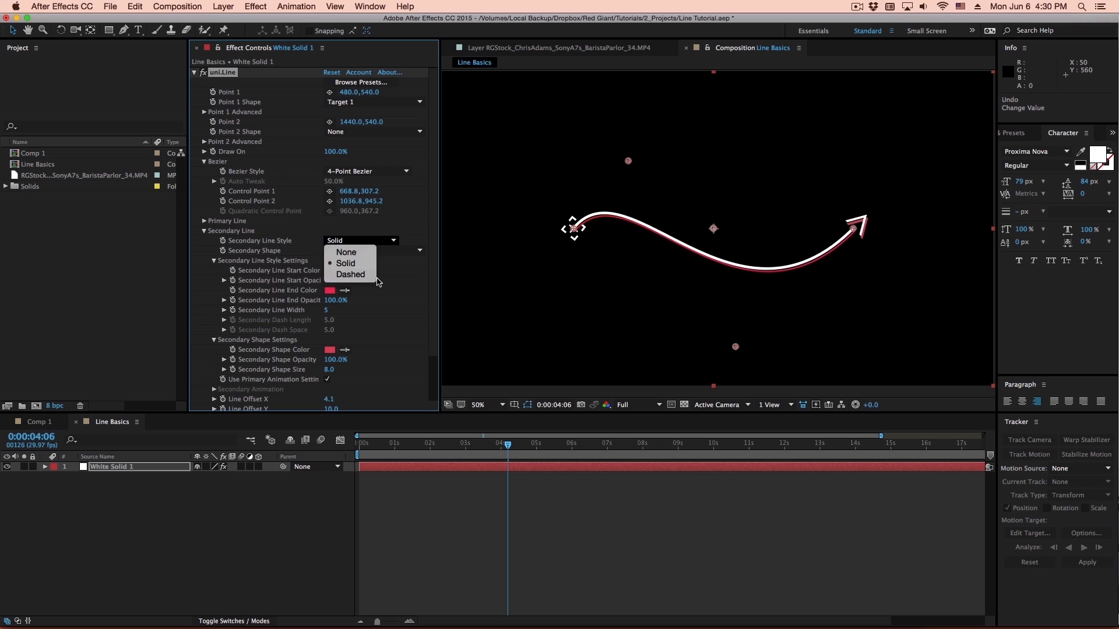
{"action": "left_click", "coordinate": [360, 276]}
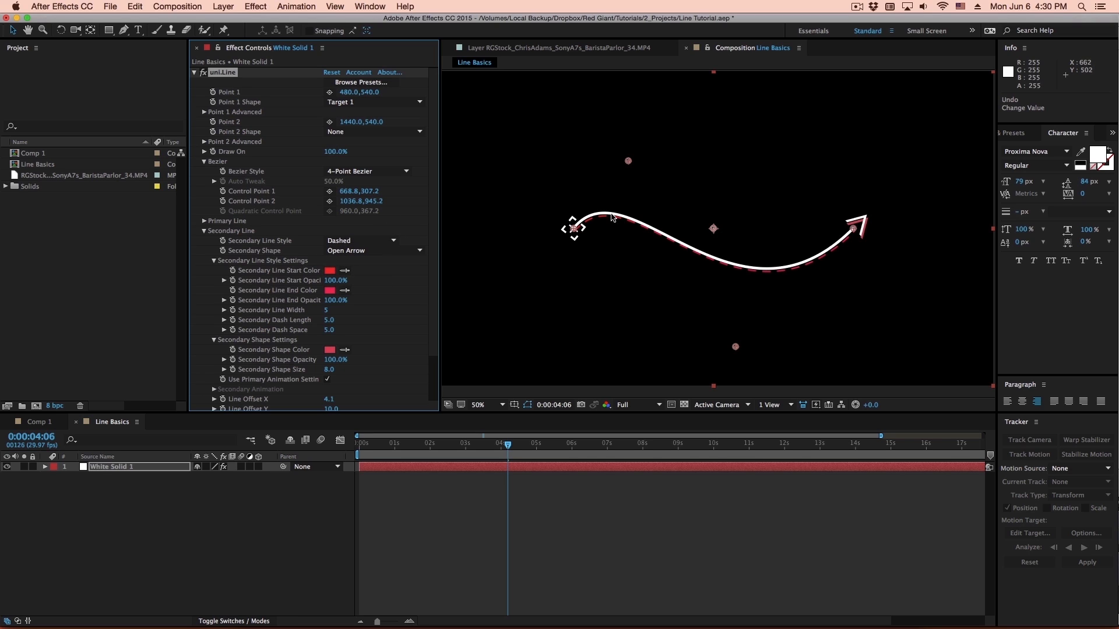
{"action": "left_click_drag", "start_coordinate": [777, 263], "coordinate": [770, 247]}
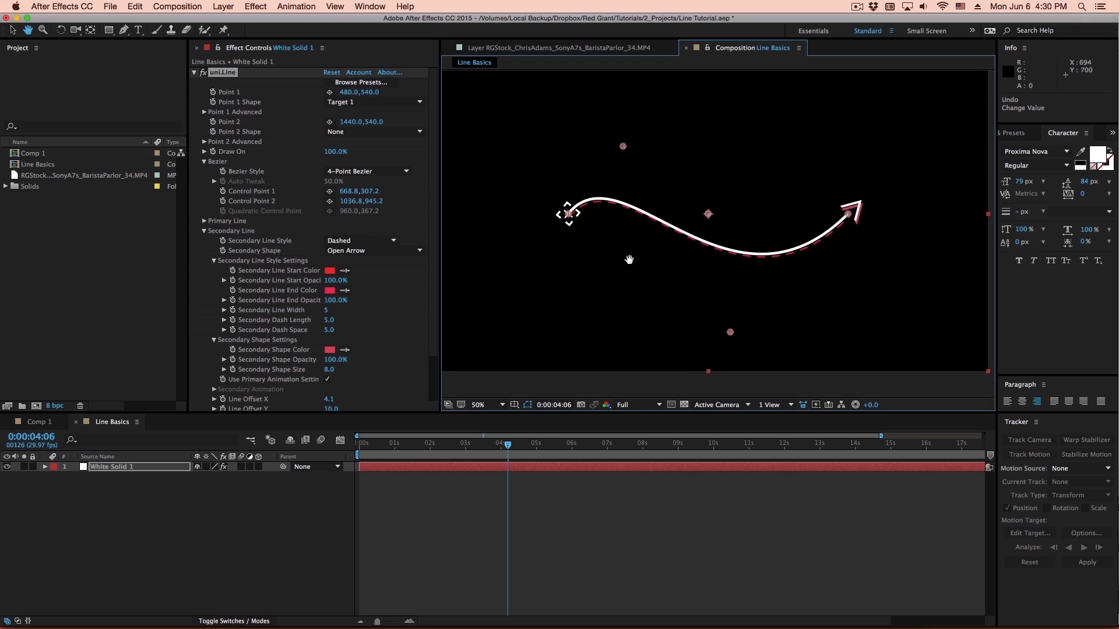
- Switch to Premiere Pro and play the finished Animated Map sequence
{"action": "key", "text": "super+Tab"}
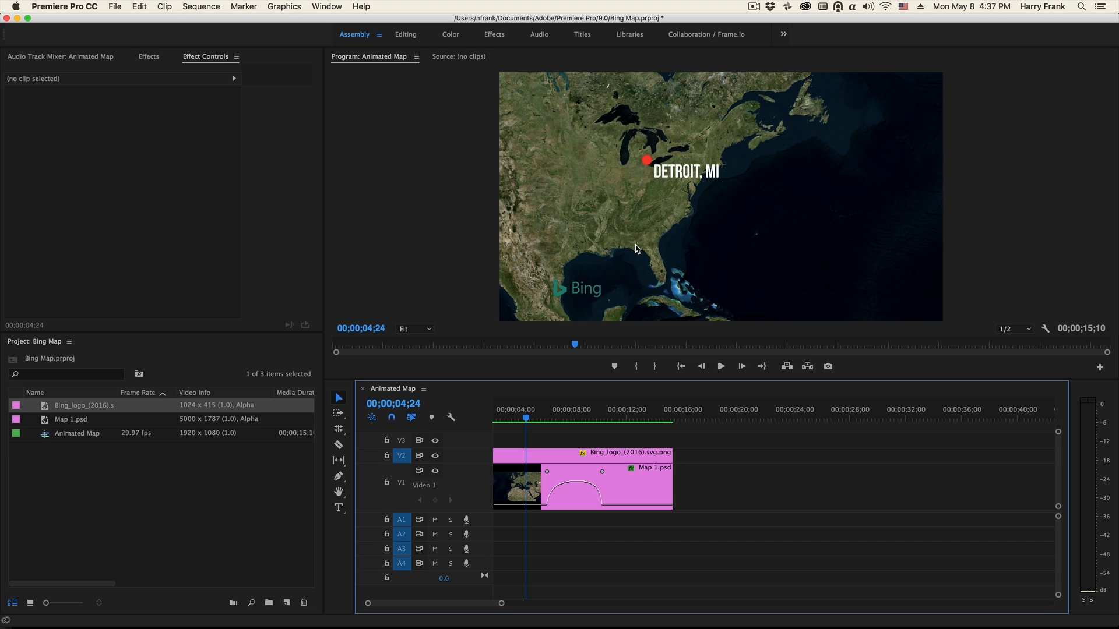
{"action": "key", "text": "space"}
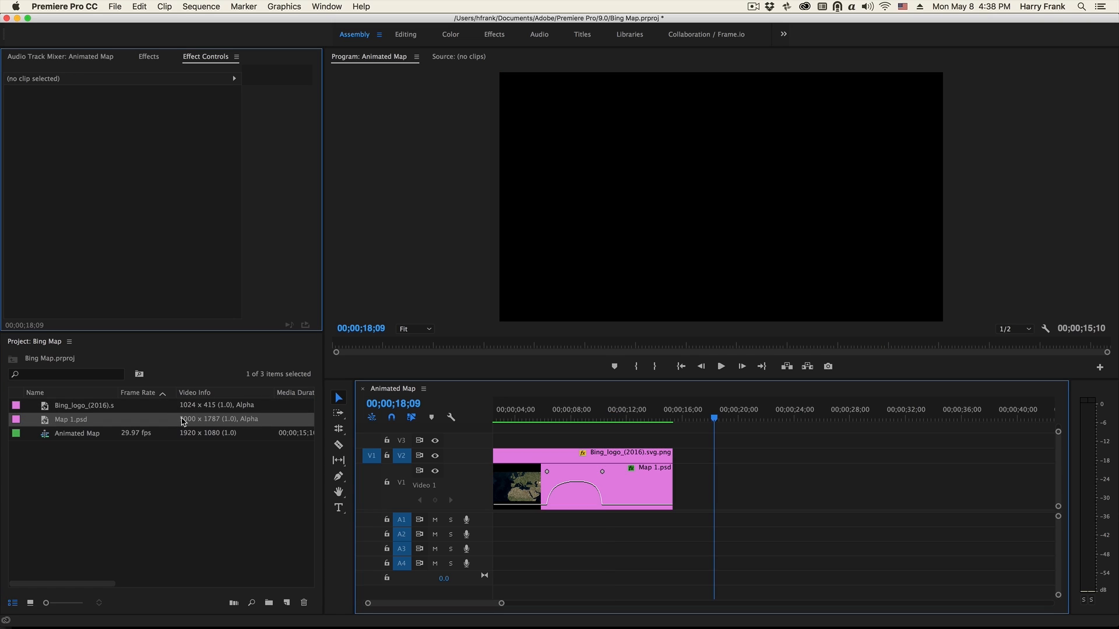
- Add Map 1.psd to track V1 after the finished animation and place the Bing logo above it on V2
{"action": "left_click_drag", "start_coordinate": [33, 421], "coordinate": [700, 484]}
{"action": "left_click_drag", "start_coordinate": [714, 419], "coordinate": [740, 417]}
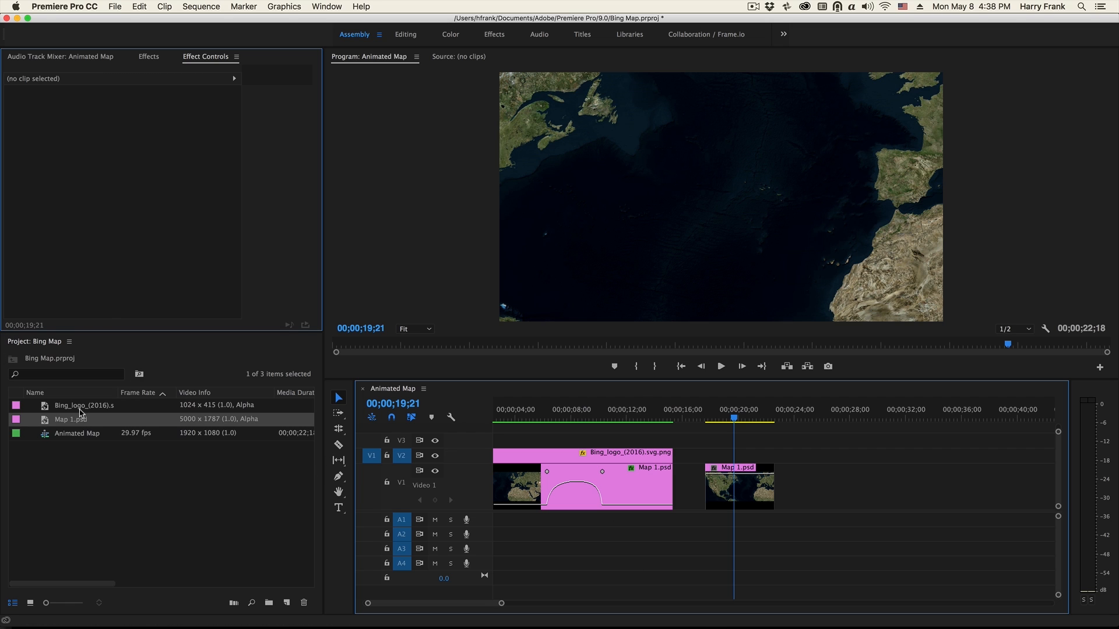
{"action": "left_click_drag", "start_coordinate": [45, 408], "coordinate": [716, 447]}
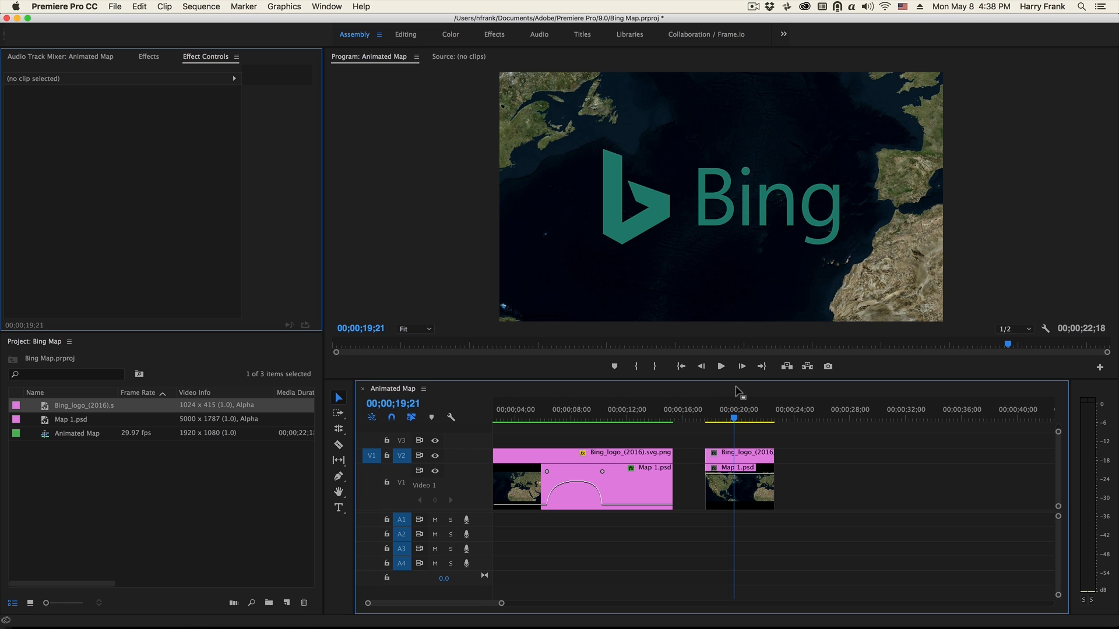
- Set the Bing logo's horizontal position to 345.0, lower it, and scale it down to fit the map's lower-left corner
{"action": "left_click", "coordinate": [731, 450]}
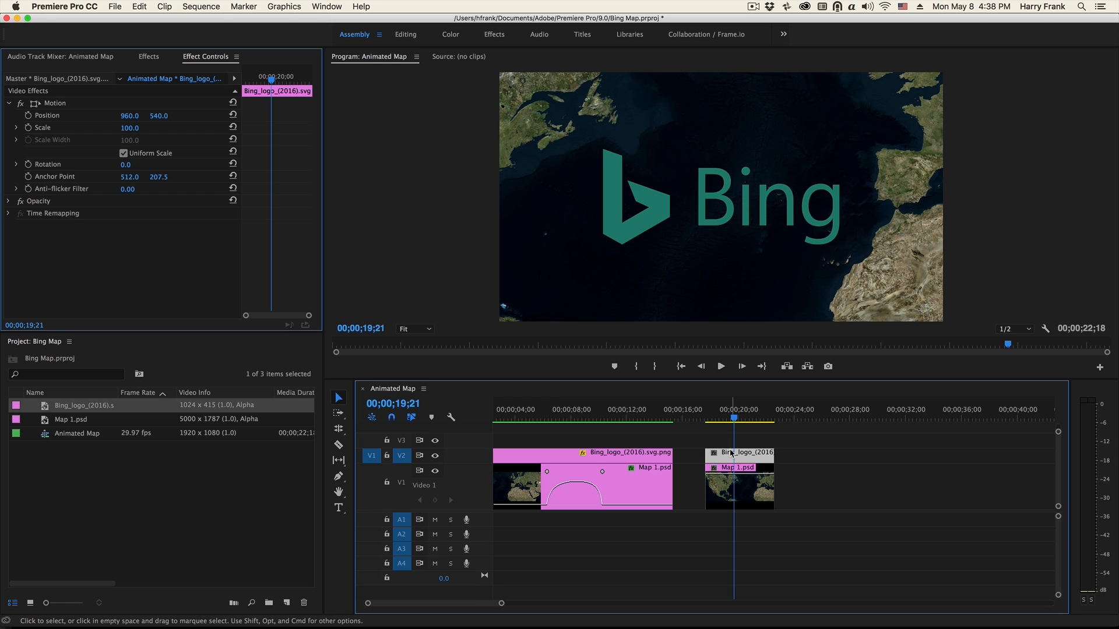
{"action": "left_click_drag", "start_coordinate": [133, 111], "coordinate": [215, 89]}
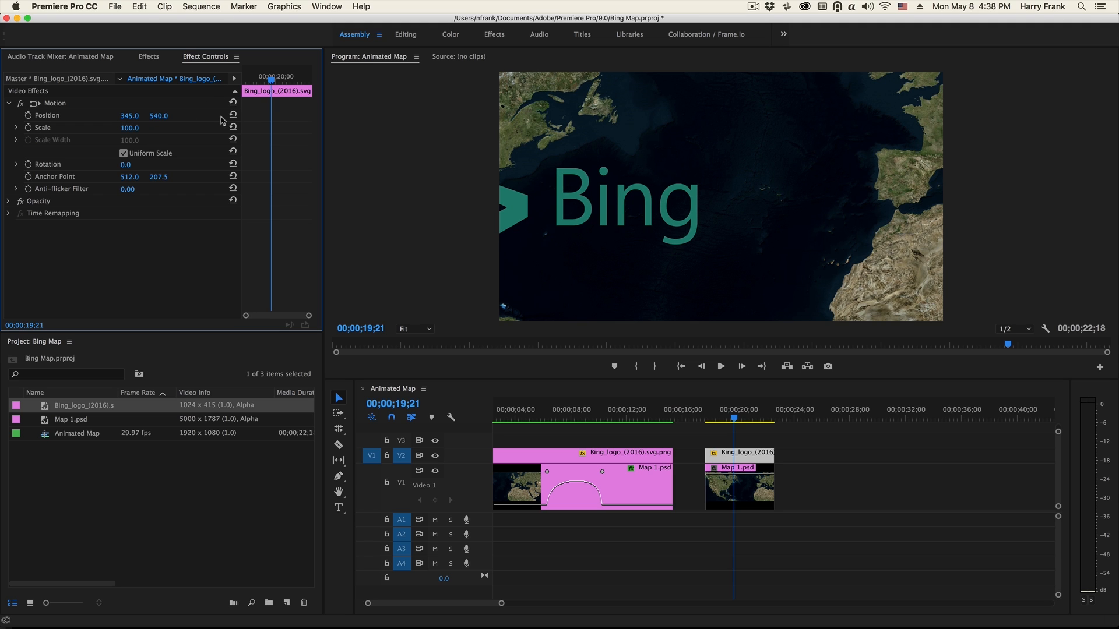
{"action": "left_click_drag", "start_coordinate": [158, 115], "coordinate": [198, 116]}
{"action": "left_click", "coordinate": [130, 127]}
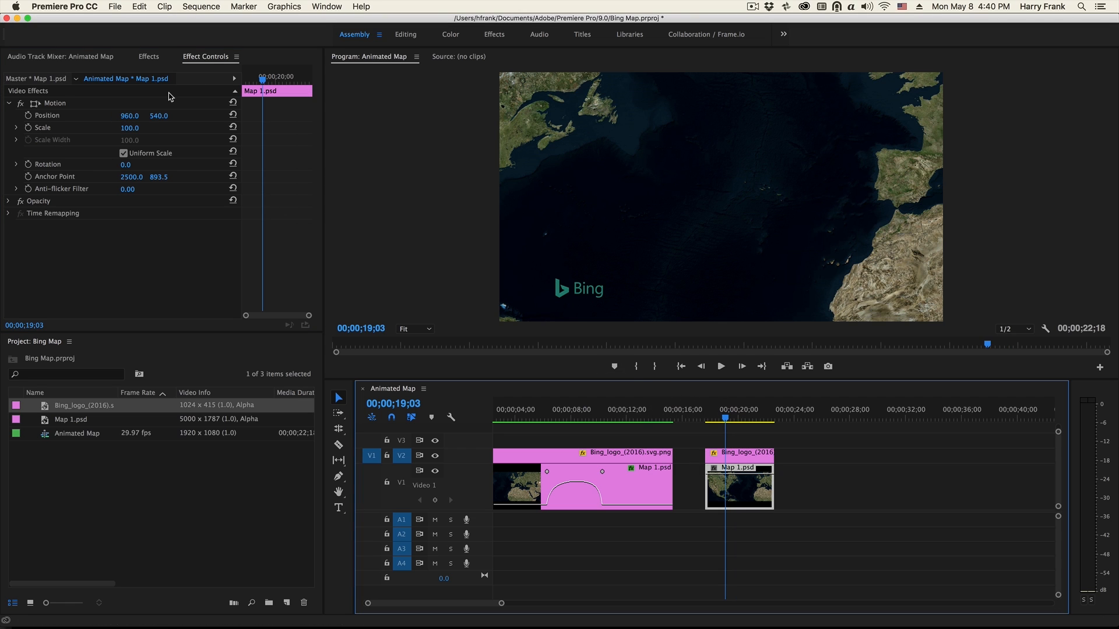
- Move Map 1.psd to position 2217.0, 690.0 over North America and start Position keyframing at 00;00;19;03
{"action": "left_click_drag", "start_coordinate": [130, 115], "coordinate": [89, 101]}
{"action": "left_click_drag", "start_coordinate": [162, 118], "coordinate": [251, 118]}
{"action": "left_click_drag", "start_coordinate": [134, 116], "coordinate": [155, 116]}
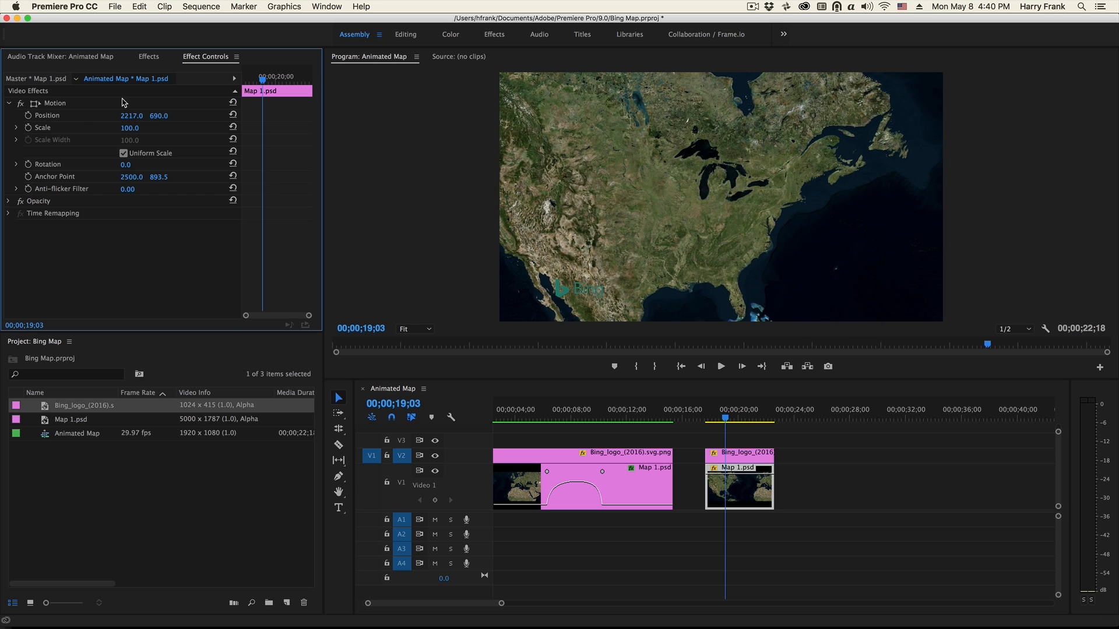
{"action": "left_click", "coordinate": [28, 115]}
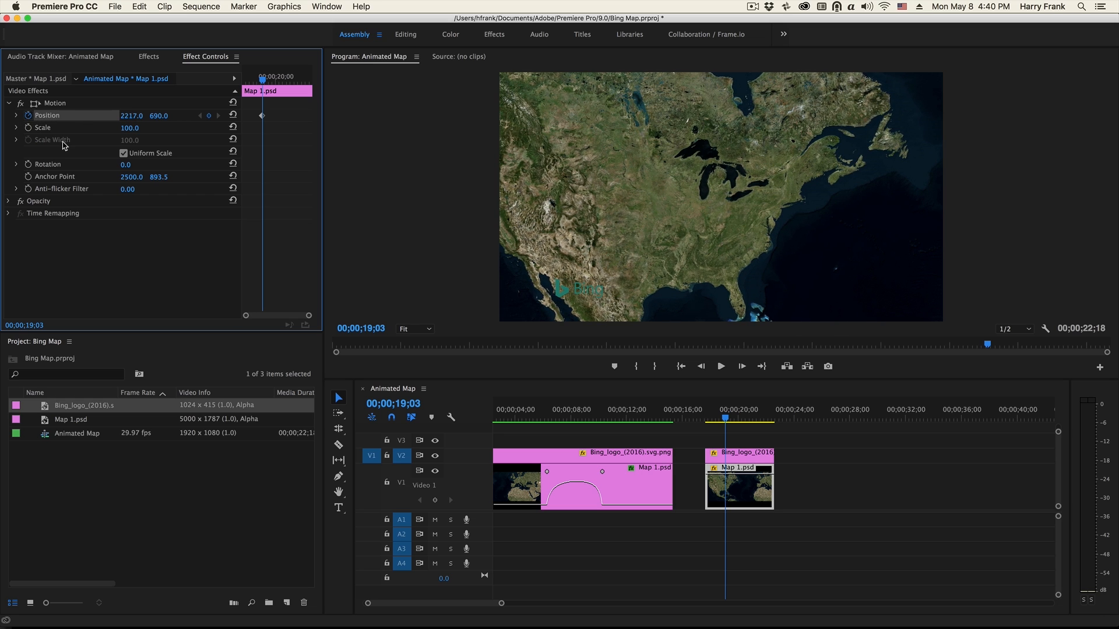
- Add a second Position keyframe at 00;00;20;11 with the map moved to -166.0, 888.0 over Europe
{"action": "left_click_drag", "start_coordinate": [726, 418], "coordinate": [745, 425]}
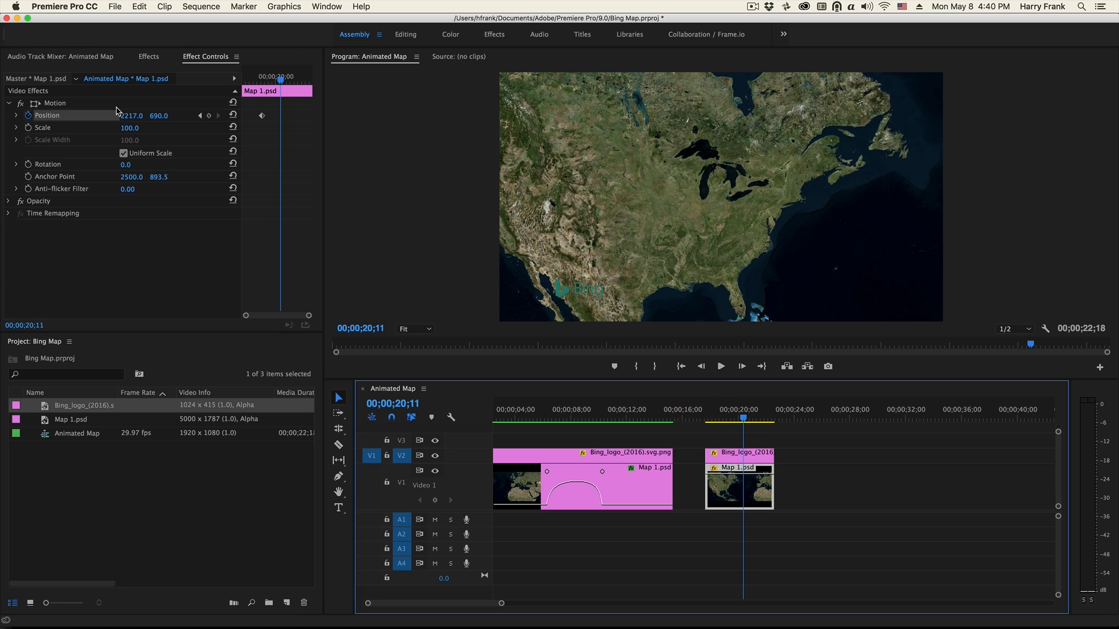
{"action": "left_click_drag", "start_coordinate": [131, 115], "coordinate": [49, 115]}
{"action": "left_click_drag", "start_coordinate": [166, 118], "coordinate": [224, 119]}
{"action": "left_click_drag", "start_coordinate": [138, 116], "coordinate": [185, 116]}
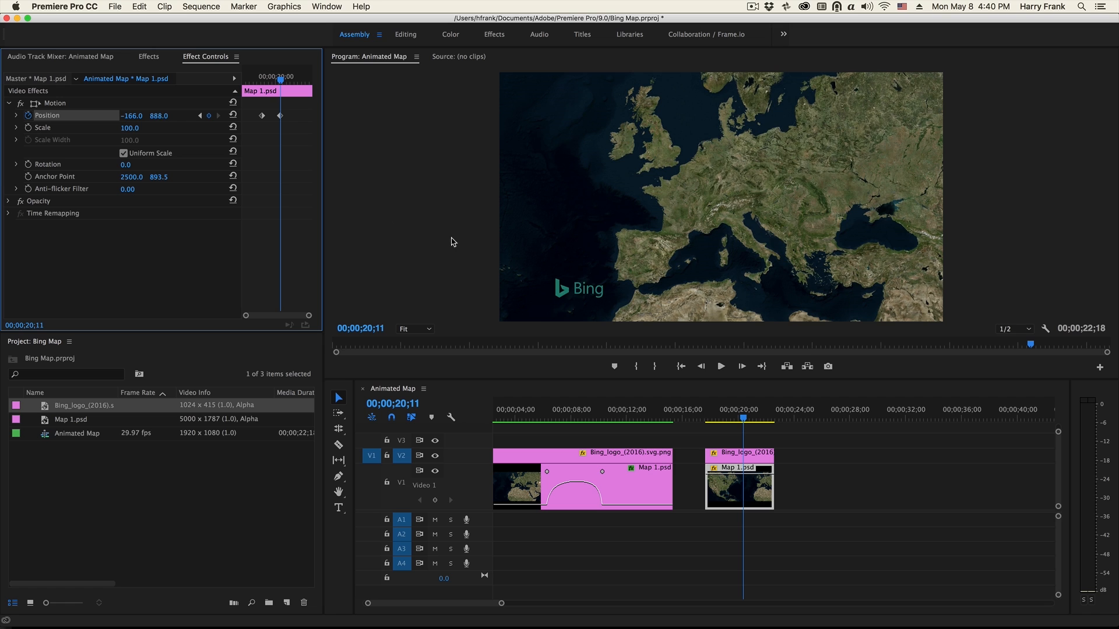
- Show the Motion Position keyframes on the new Map 1.psd clip in the timeline
{"action": "right_click", "coordinate": [761, 489]}
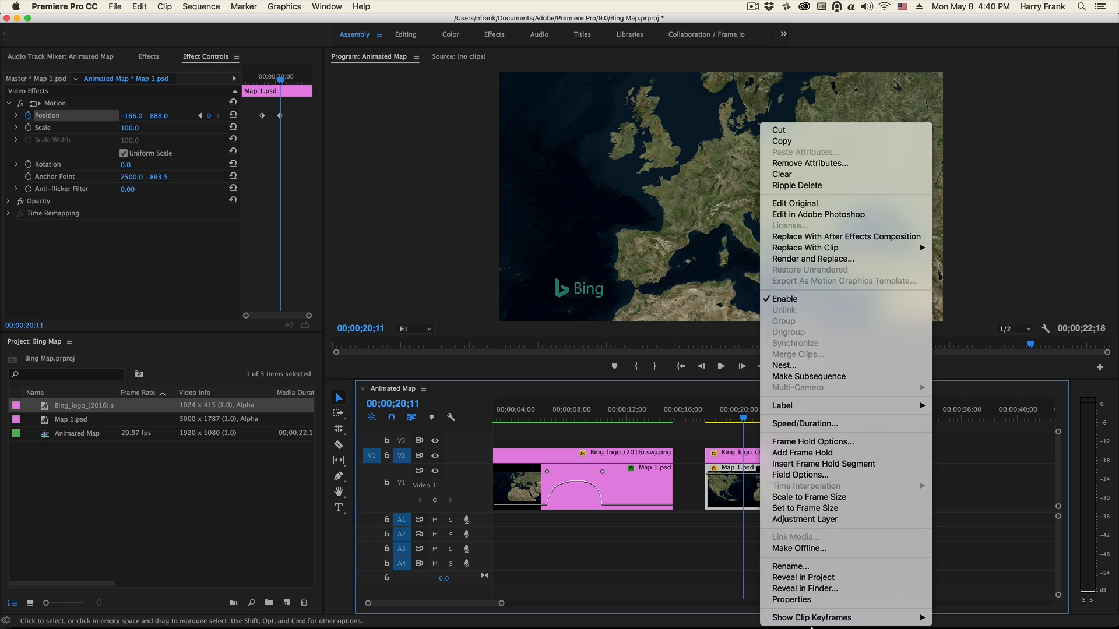
{"action": "mouse_move", "coordinate": [886, 619]}
{"action": "mouse_move", "coordinate": [1029, 598]}
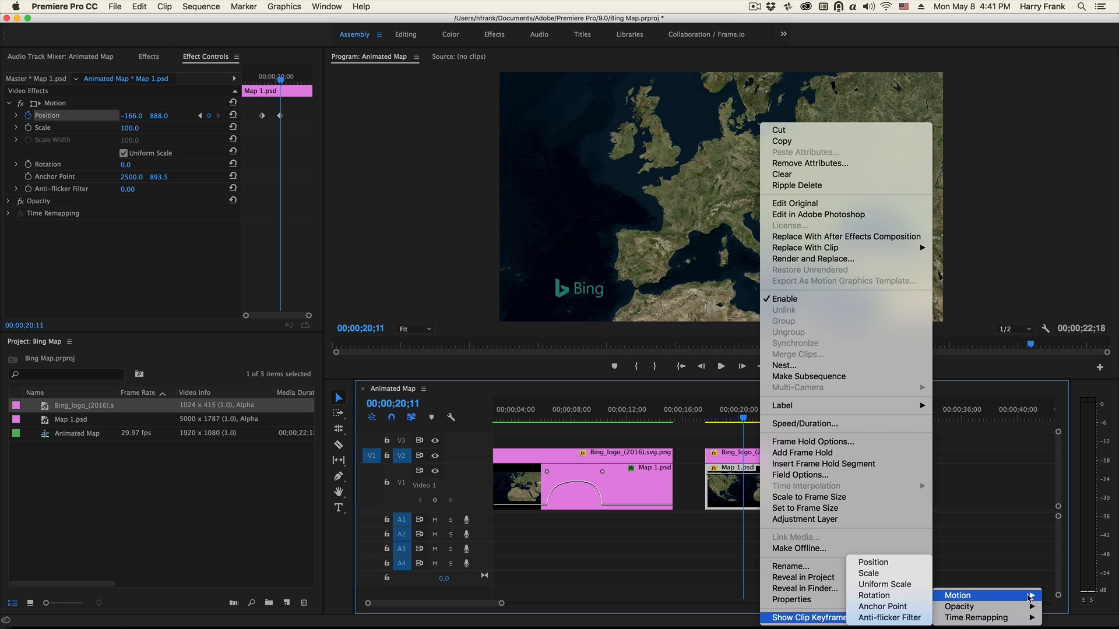
{"action": "left_click", "coordinate": [878, 563]}
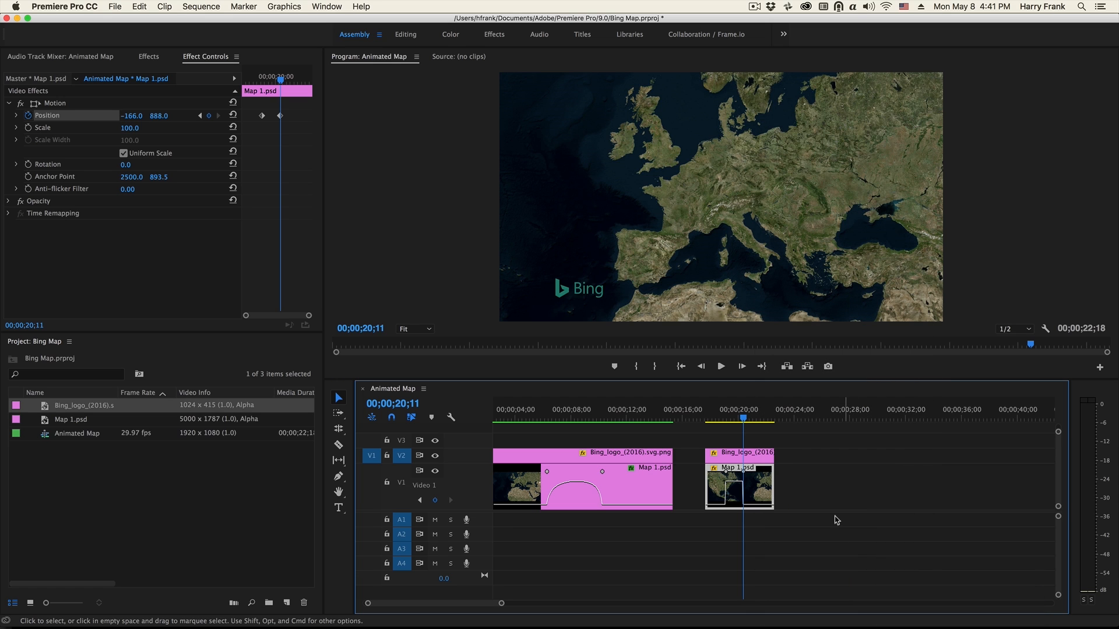
- Ease both Position keyframes into a smooth velocity curve with their Bezier handles and play back the map move
{"action": "key", "text": "="}
{"action": "key", "text": "="}
{"action": "key", "text": "="}
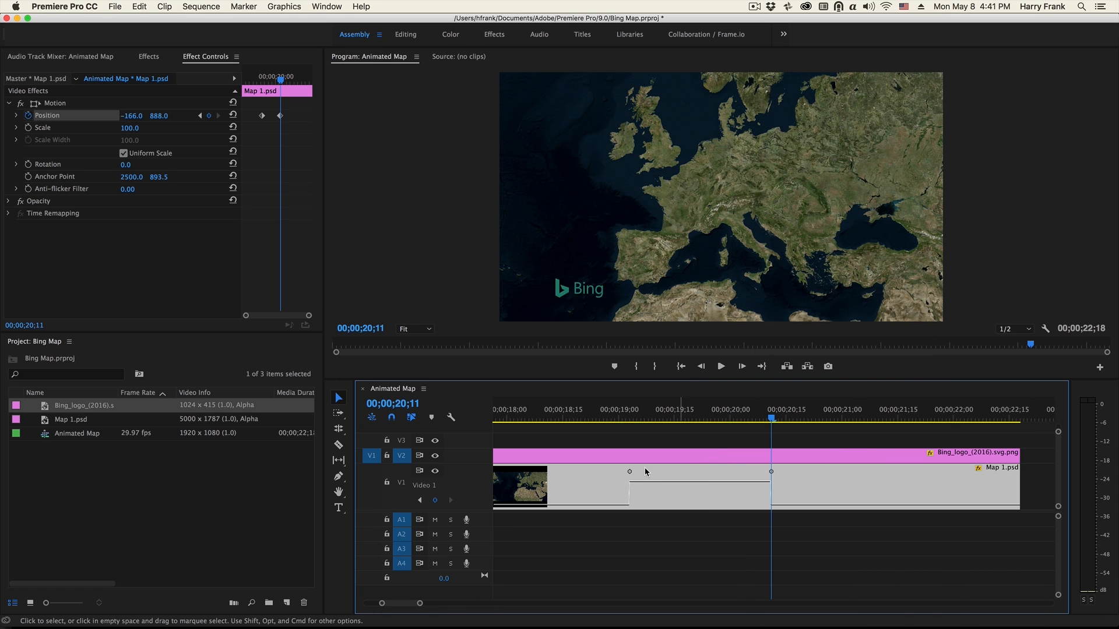
{"action": "left_click", "coordinate": [630, 472]}
{"action": "left_click_drag", "start_coordinate": [642, 482], "coordinate": [646, 506]}
{"action": "left_click", "coordinate": [771, 472]}
{"action": "left_click_drag", "start_coordinate": [758, 483], "coordinate": [756, 505]}
{"action": "left_click", "coordinate": [585, 417]}
{"action": "key", "text": "space"}
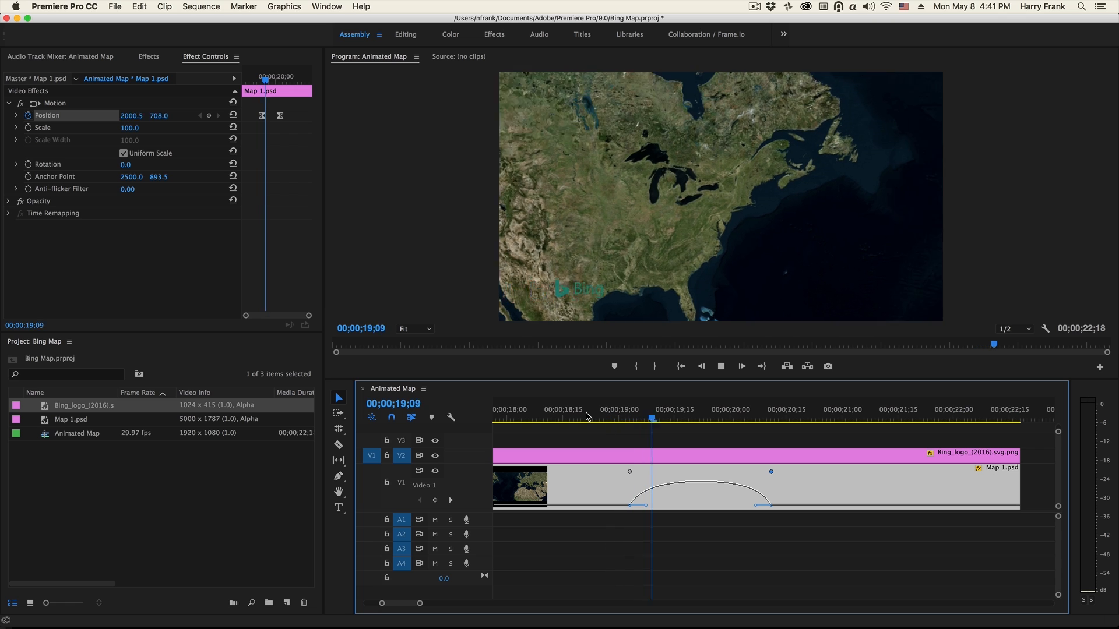
{"action": "key", "text": "space"}
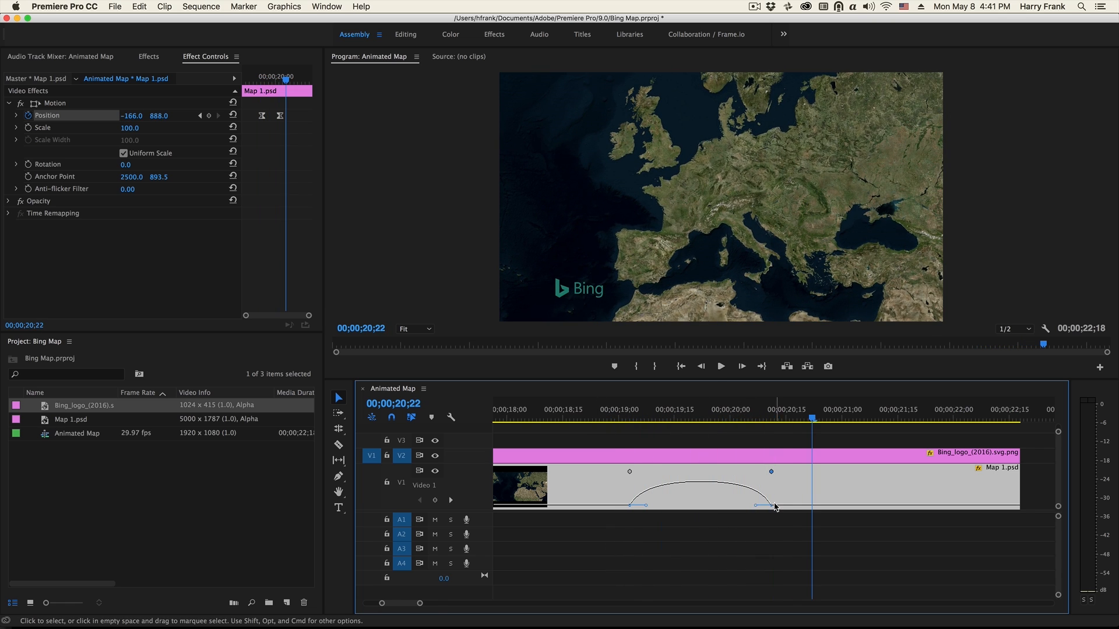
- Slow the map move by shifting the ending Position keyframe to about 00;00;22;00, previewing the motion along the way
{"action": "scroll", "coordinate": [769, 474], "scroll_direction": "down", "scroll_amount": 2}
{"action": "left_click_drag", "start_coordinate": [770, 472], "coordinate": [828, 471]}
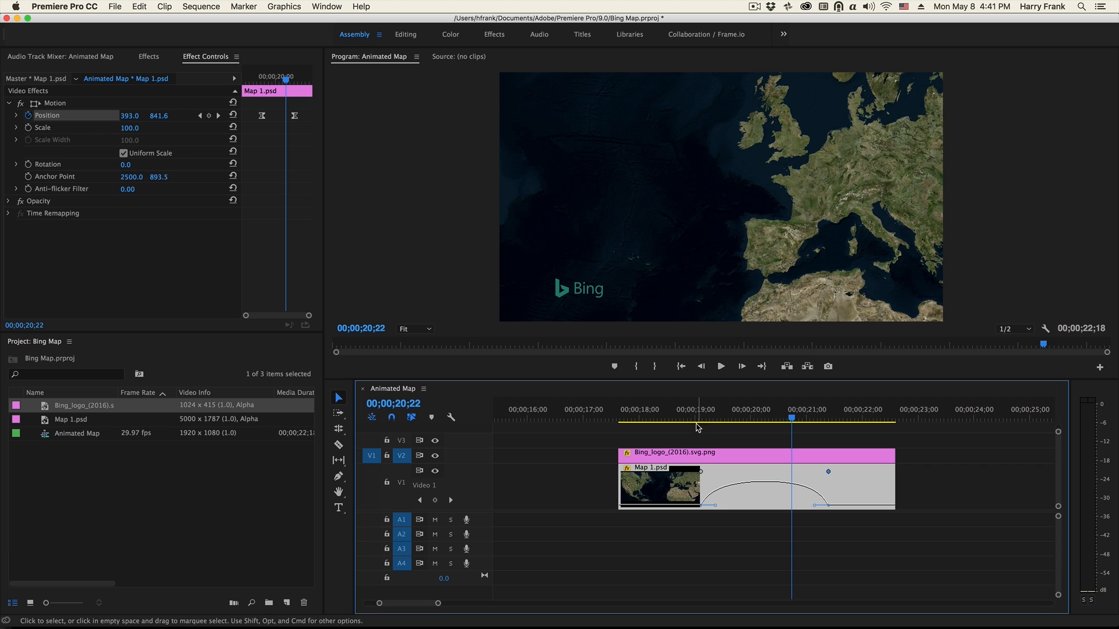
{"action": "left_click", "coordinate": [698, 415]}
{"action": "key", "text": "space"}
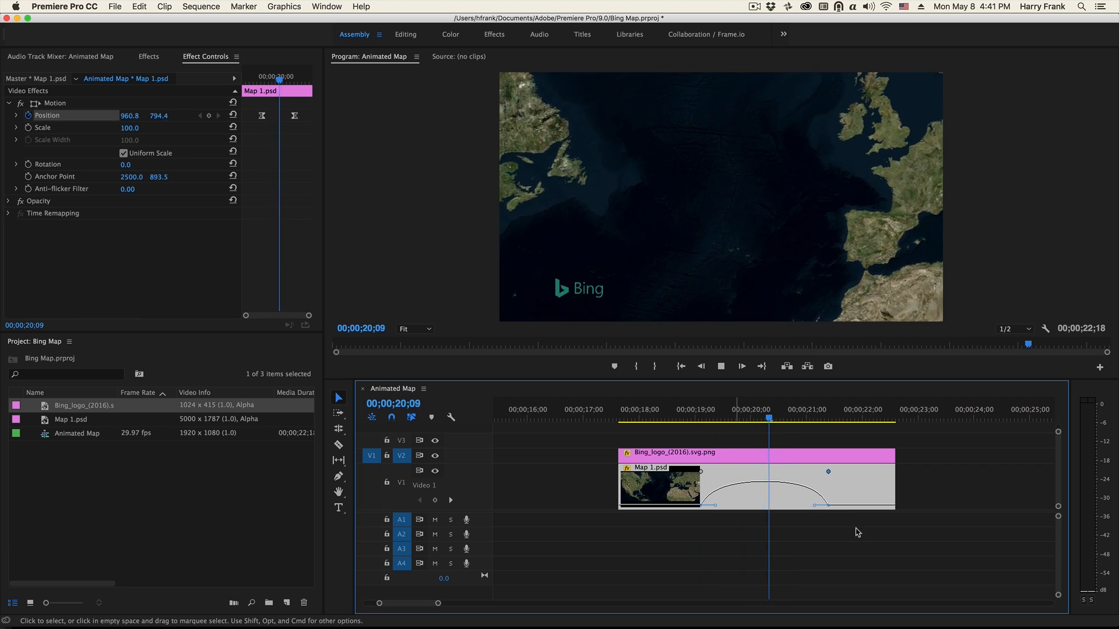
{"action": "key", "text": "space"}
{"action": "left_click_drag", "start_coordinate": [828, 472], "coordinate": [869, 472]}
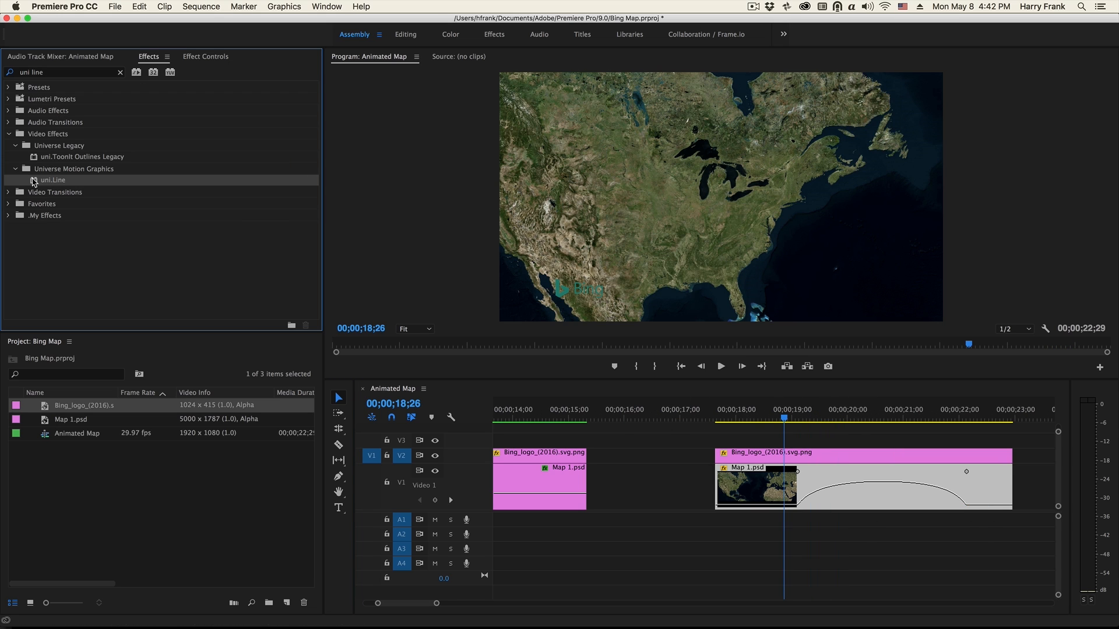
- Apply the uni.Line effect to the new Map 1.psd clip
{"action": "left_click_drag", "start_coordinate": [846, 443], "coordinate": [767, 492]}
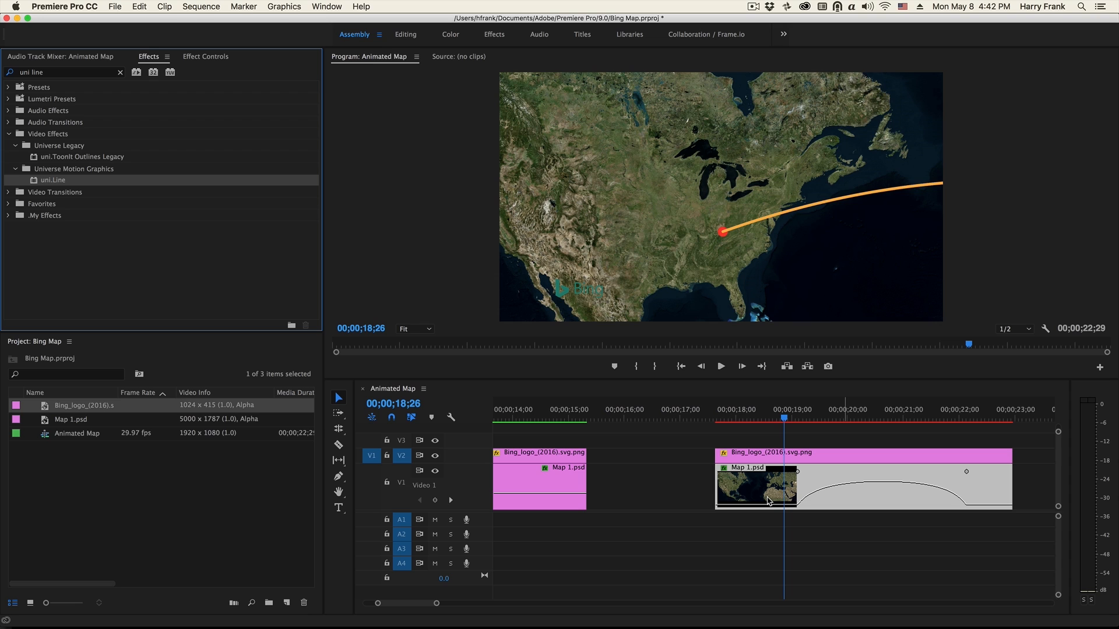
- Position uni.Line's Point 1 on Detroit at about 1274.5, 738.5, and Point 2 on Paris at about 3431.6, 503.1, near 00;00;22;02
{"action": "left_click", "coordinate": [753, 483]}
{"action": "left_click", "coordinate": [197, 56]}
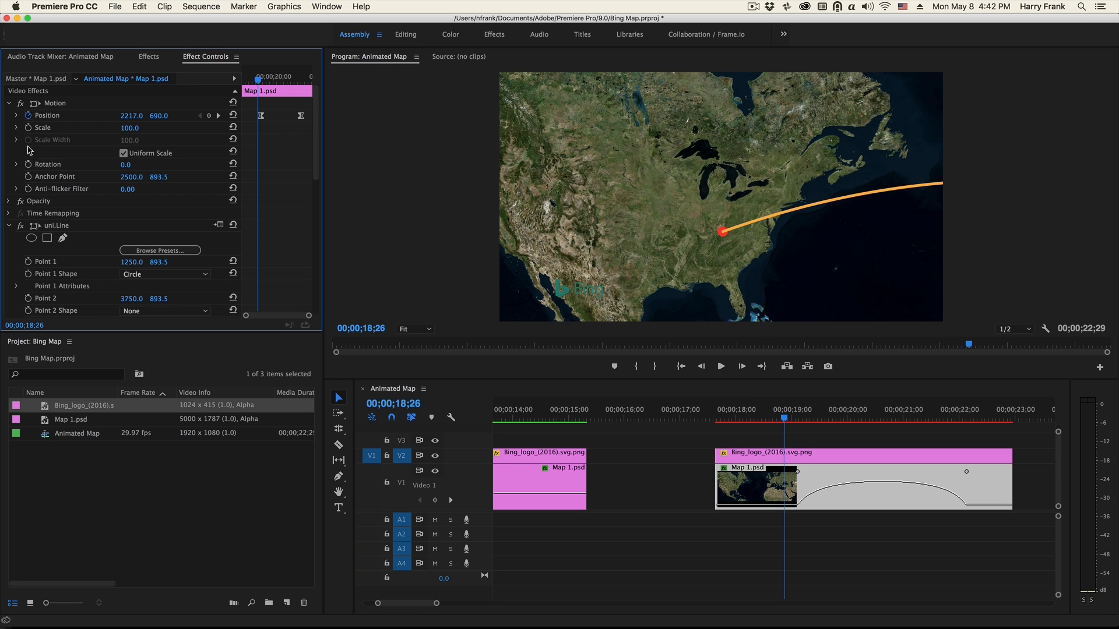
{"action": "left_click", "coordinate": [61, 226]}
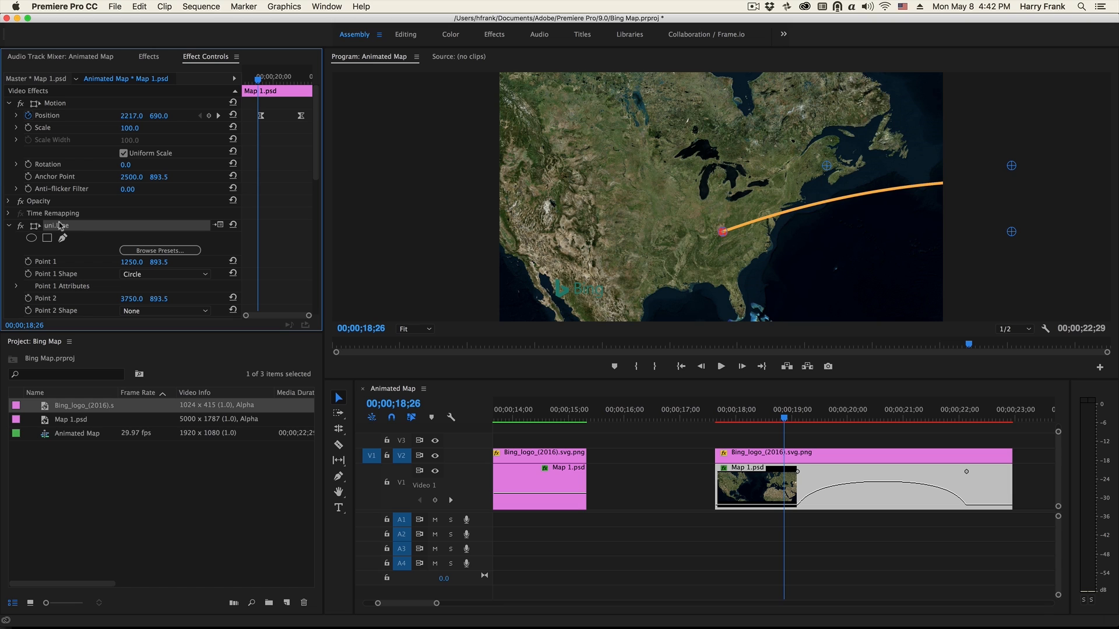
{"action": "left_click_drag", "start_coordinate": [724, 231], "coordinate": [729, 195]}
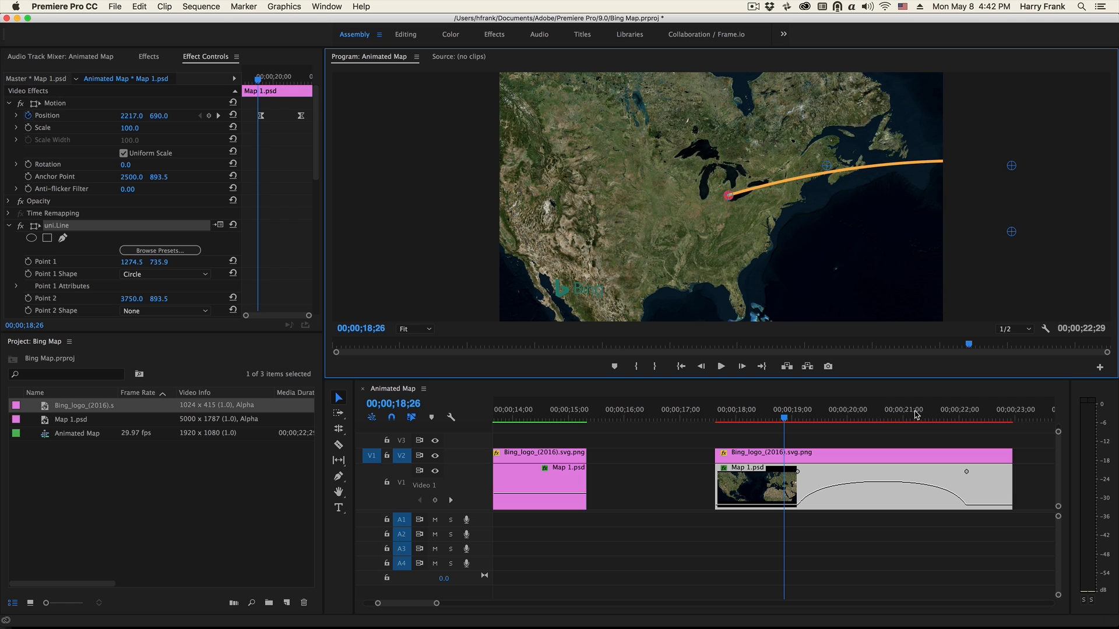
{"action": "left_click", "coordinate": [962, 418]}
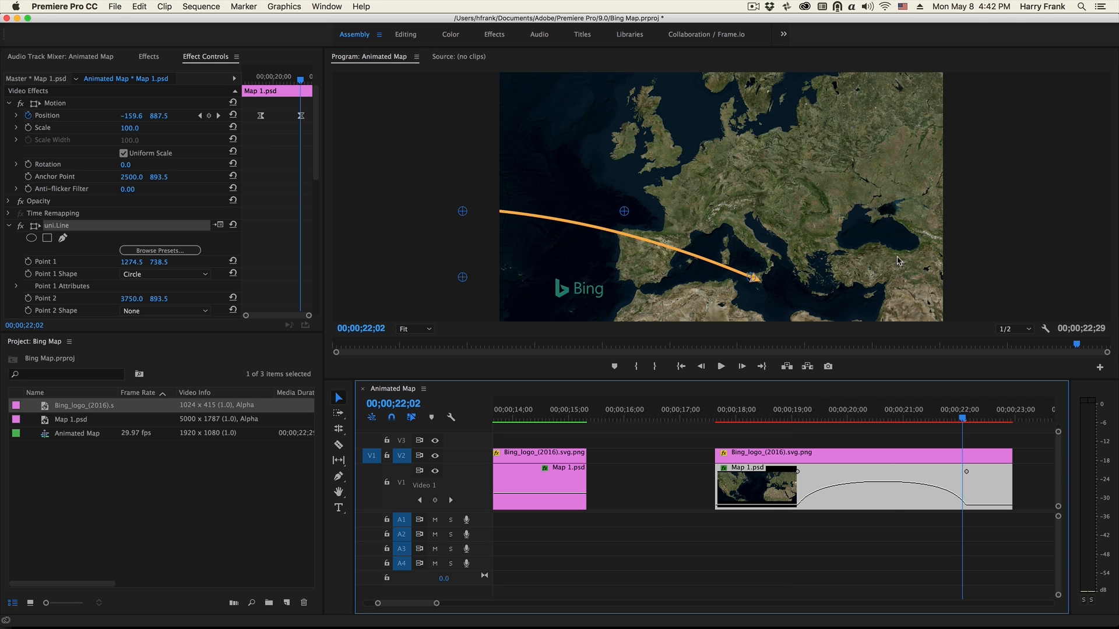
{"action": "left_click_drag", "start_coordinate": [753, 282], "coordinate": [682, 188]}
- Set the uni.Line Draw On value to 90% to check the line's arrowhead near Point 2
{"action": "scroll", "coordinate": [175, 198], "scroll_direction": "down", "scroll_amount": 8}
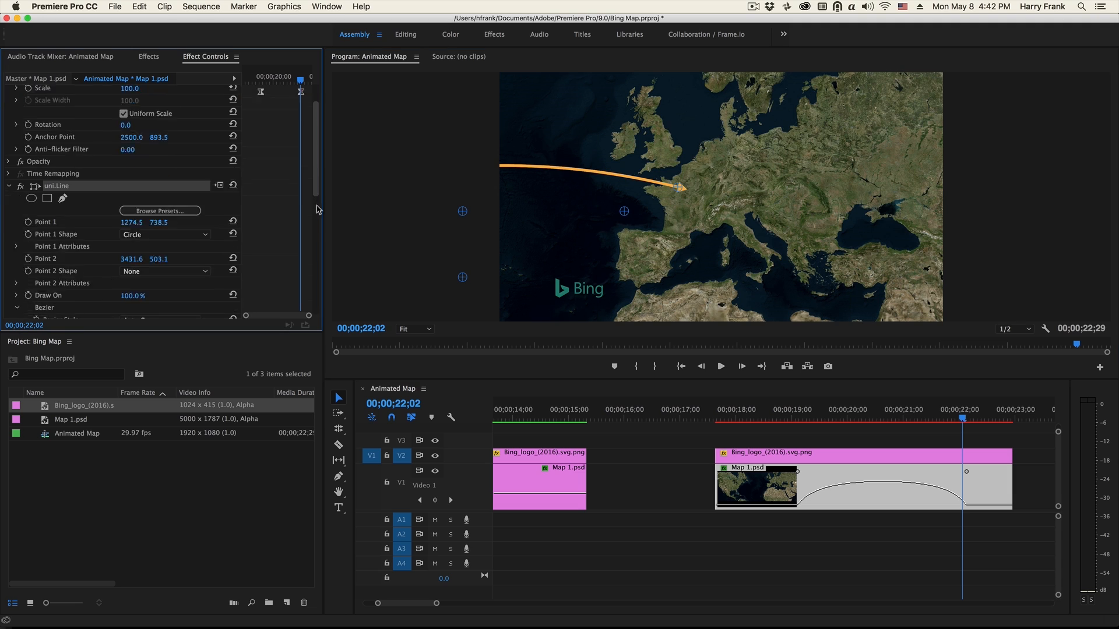
{"action": "left_click", "coordinate": [131, 195]}
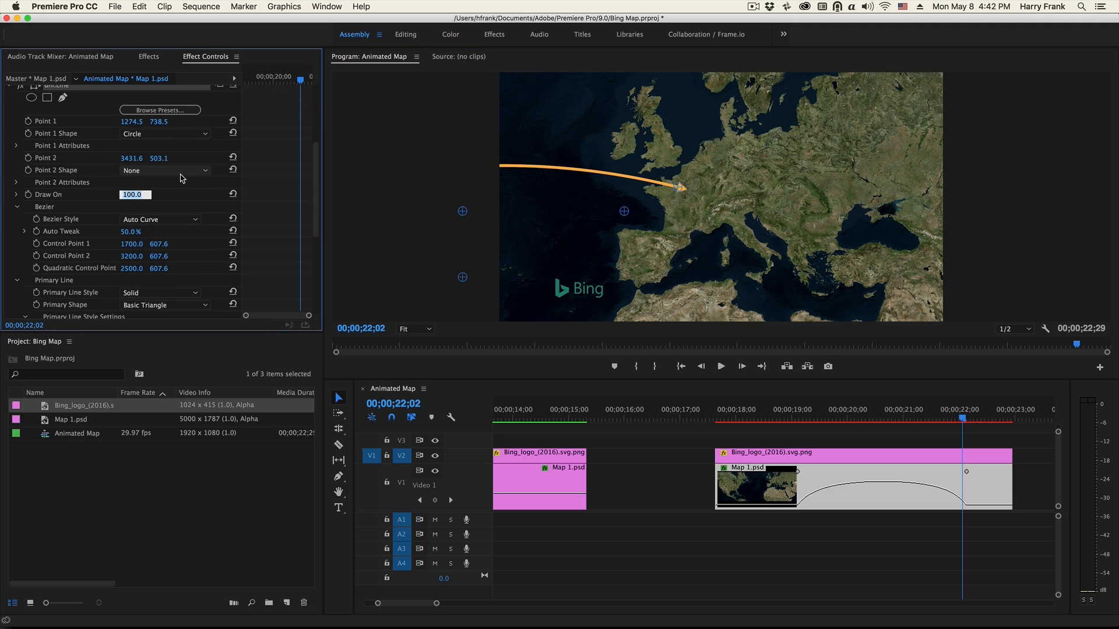
{"action": "type", "text": "90"}
{"action": "key", "text": "Return"}
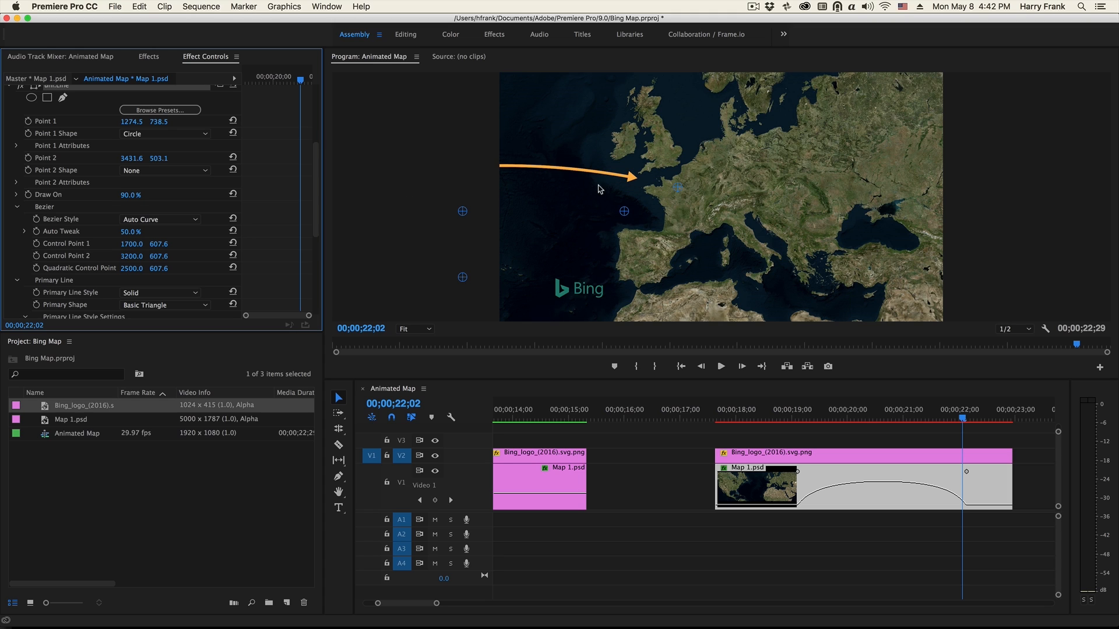
- Set the line's Primary Shape to None and the Point 2 Shape to Circle
{"action": "scroll", "coordinate": [315, 171], "scroll_direction": "down", "scroll_amount": 5}
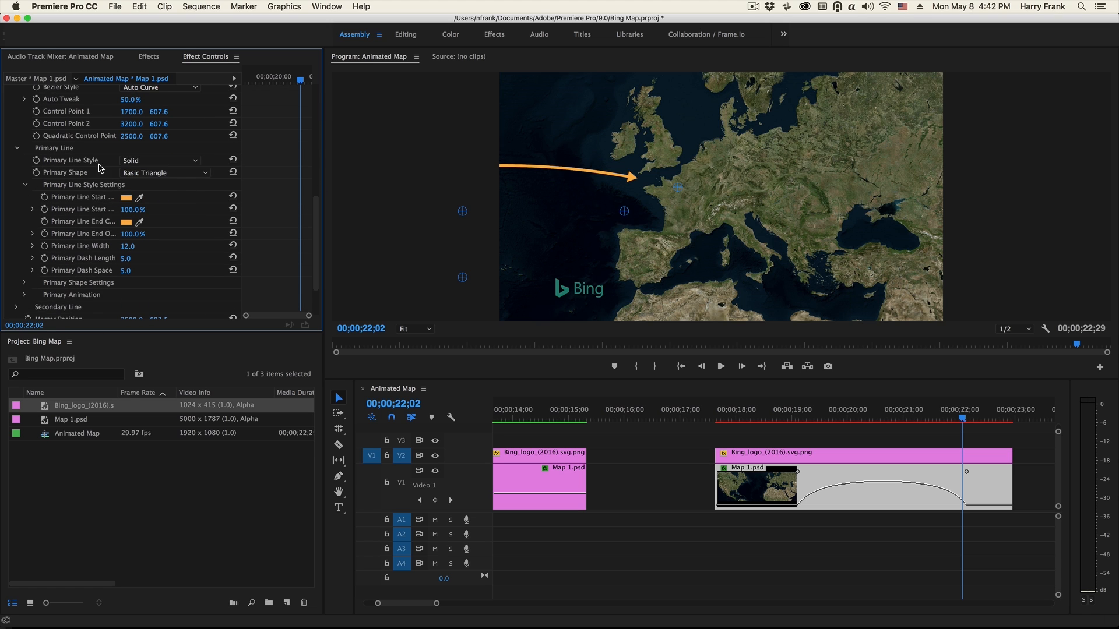
{"action": "left_click", "coordinate": [146, 173]}
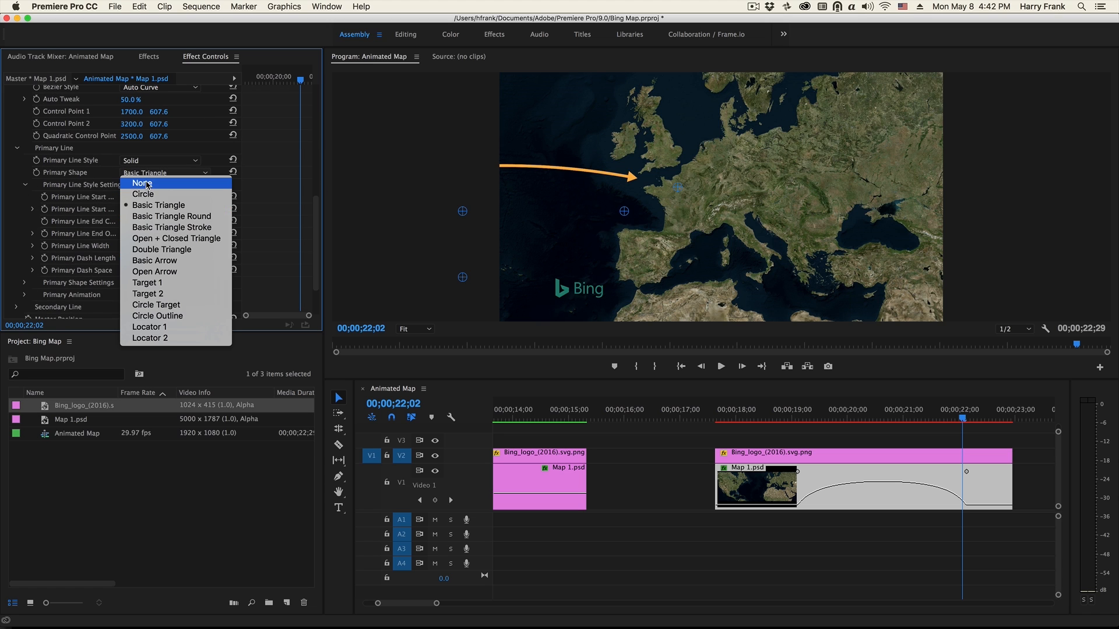
{"action": "left_click", "coordinate": [149, 182]}
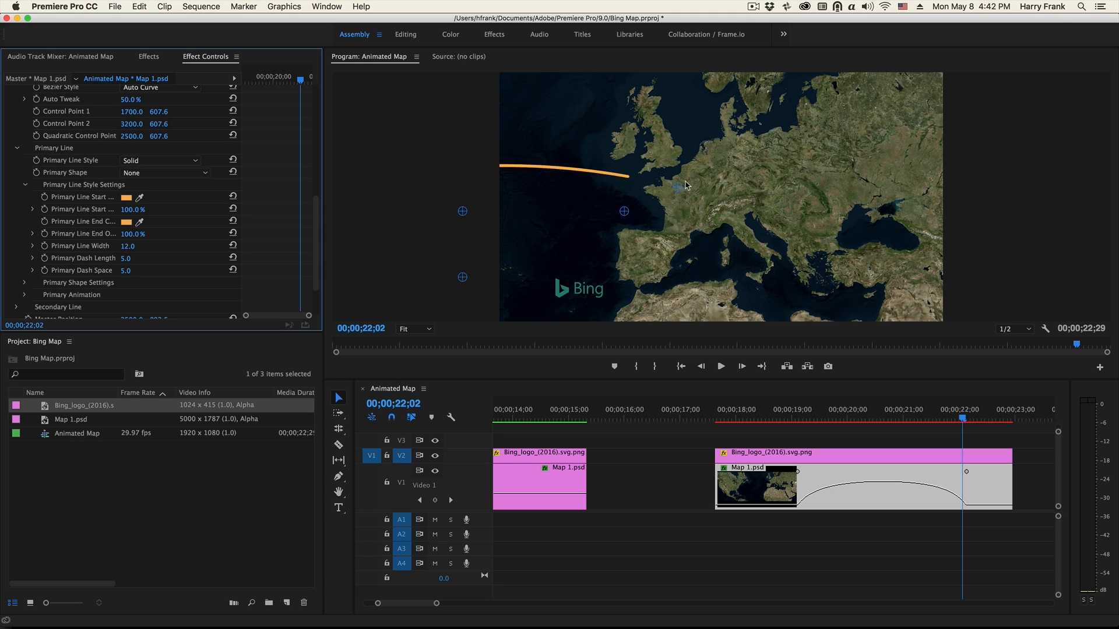
{"action": "scroll", "coordinate": [67, 163], "scroll_direction": "up", "scroll_amount": 10}
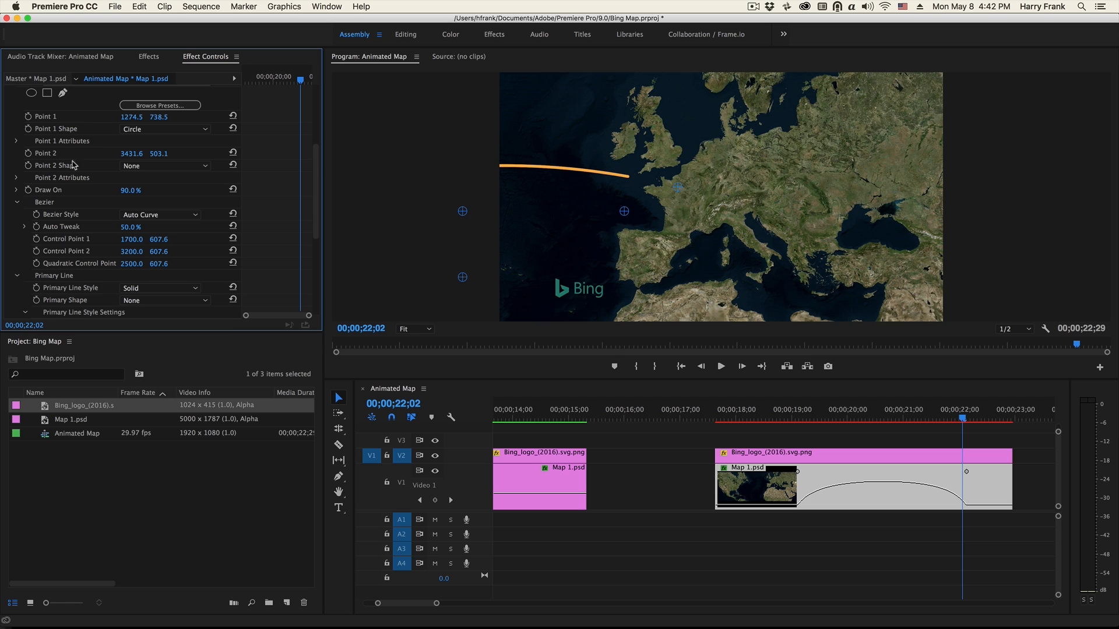
{"action": "left_click", "coordinate": [160, 166]}
{"action": "left_click", "coordinate": [159, 187]}
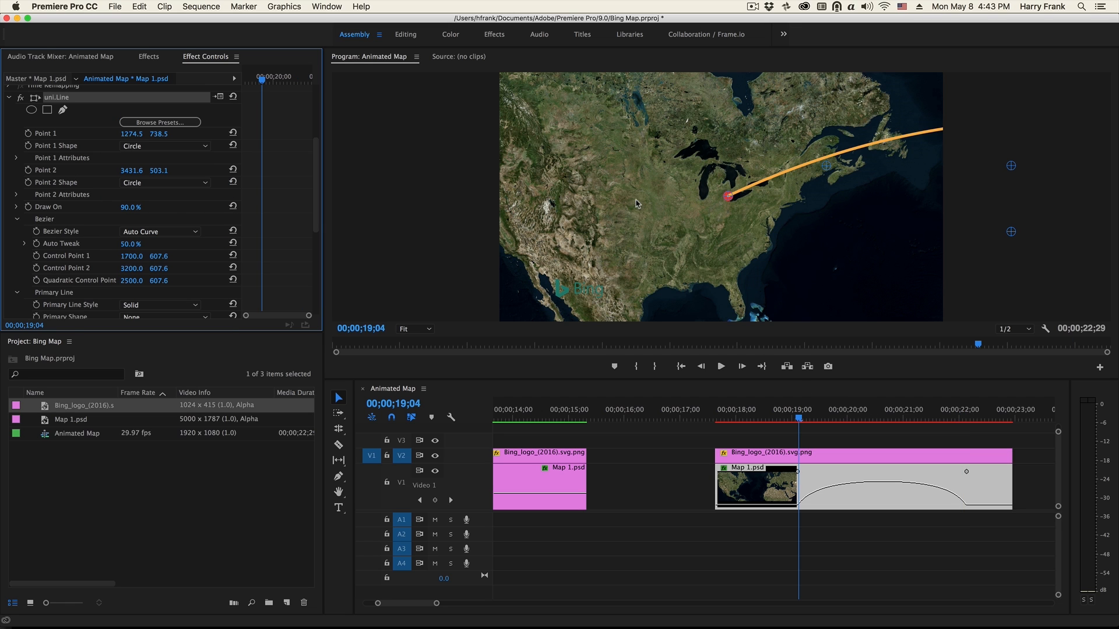
- Set Draw On to 0% at 00;00;19;04 and start keyframing it there
{"action": "left_click", "coordinate": [129, 207]}
{"action": "type", "text": "0"}
{"action": "key", "text": "Return"}
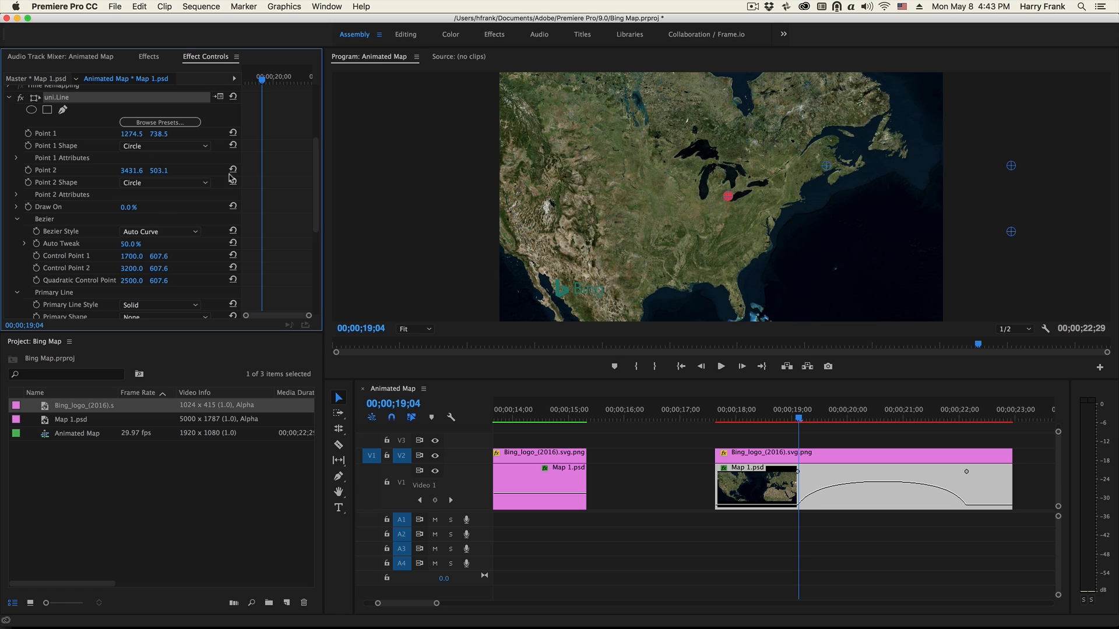
{"action": "left_click", "coordinate": [28, 207]}
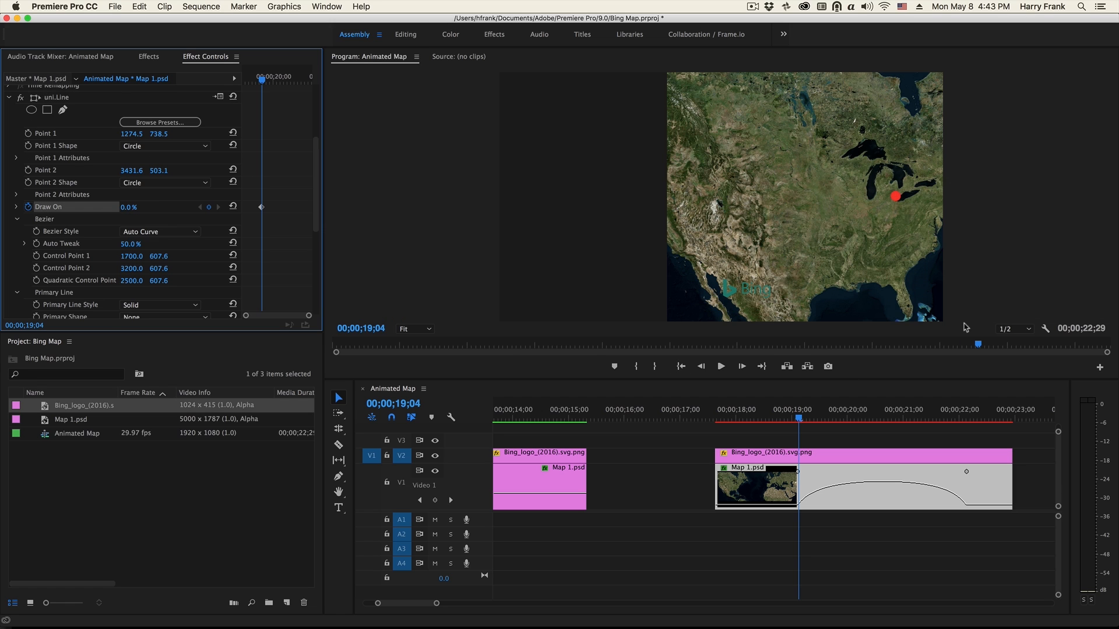
- Add a Draw On keyframe of 100% at 00;00;22;05, where the map move ends
{"action": "left_click", "coordinate": [948, 414]}
{"action": "left_click_drag", "start_coordinate": [950, 413], "coordinate": [968, 412]}
{"action": "left_click", "coordinate": [125, 208]}
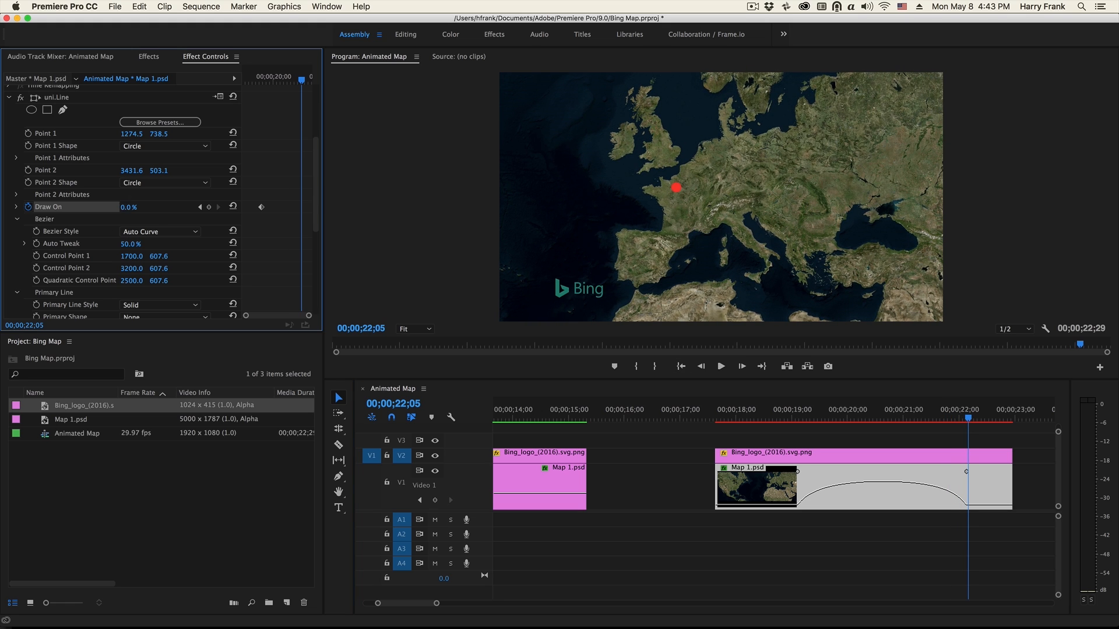
{"action": "type", "text": "100"}
{"action": "key", "text": "Return"}
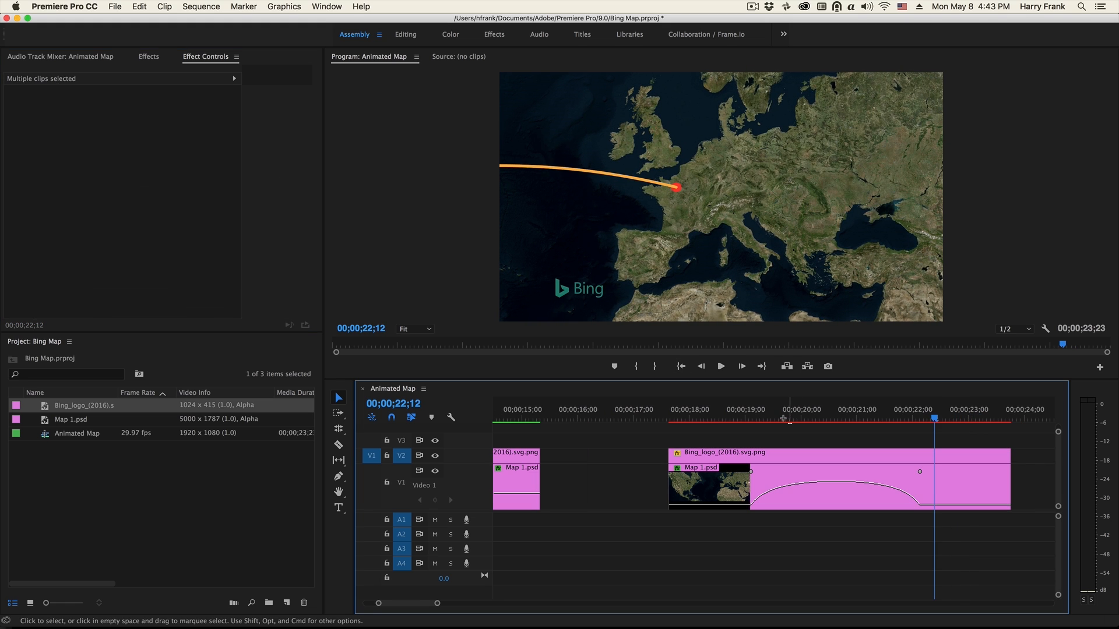
- Enter "Detroit, MI" as the Point 1 text label of the map clip's uni.Line effect
{"action": "mouse_move", "coordinate": [788, 417]}
{"action": "left_mouse_down"}
{"action": "mouse_move", "coordinate": [829, 420]}
{"action": "mouse_move", "coordinate": [761, 419]}
{"action": "left_mouse_up"}
{"action": "left_click", "coordinate": [707, 487]}
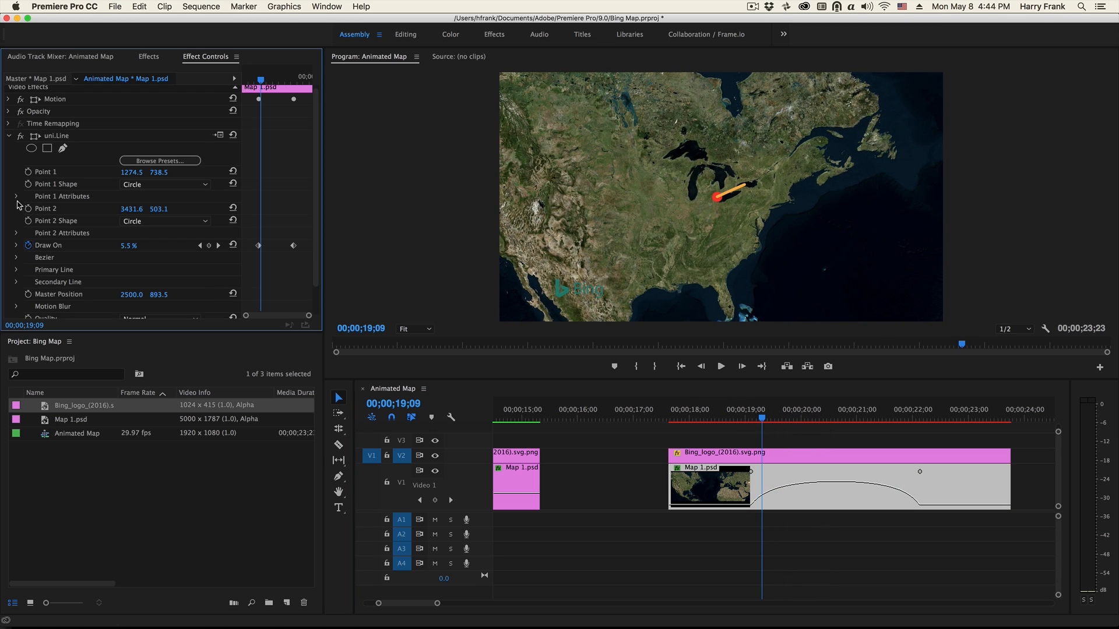
{"action": "left_click", "coordinate": [17, 197]}
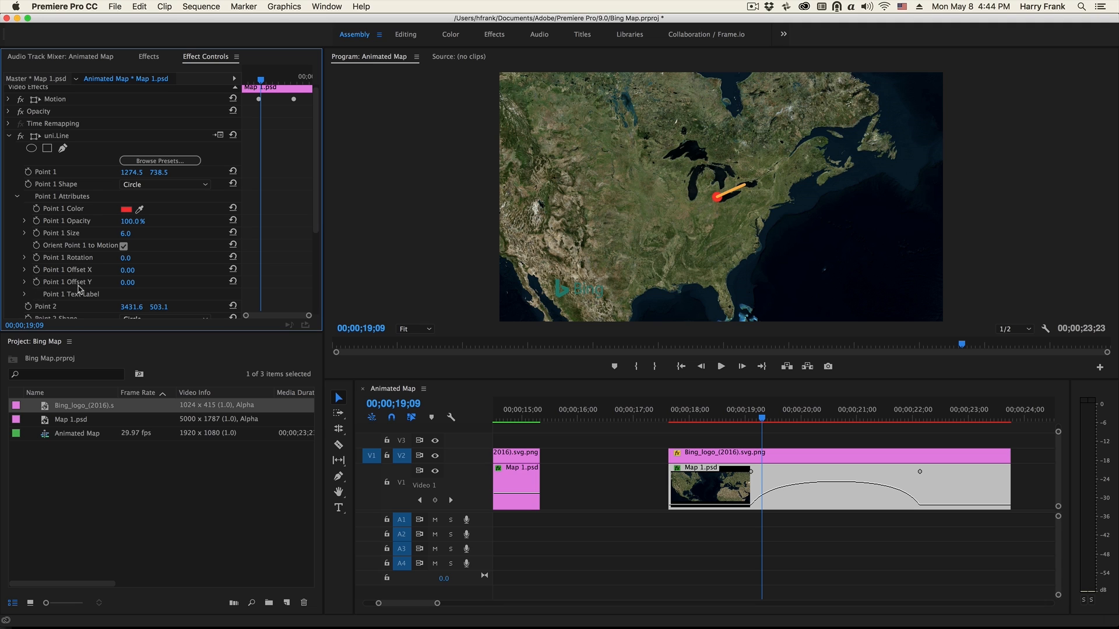
{"action": "left_click", "coordinate": [25, 295]}
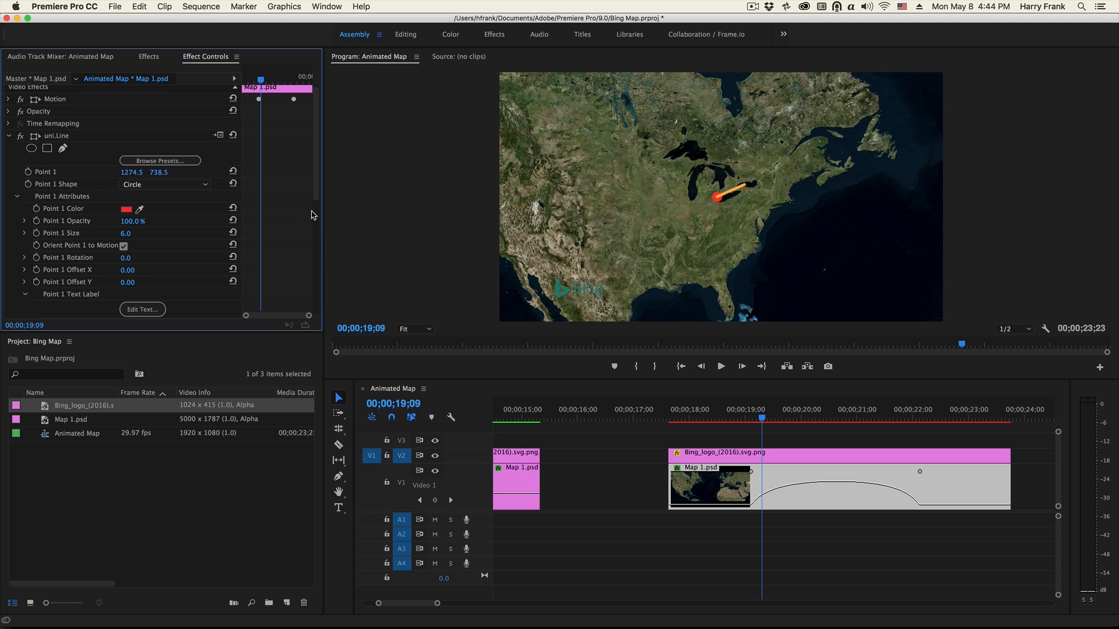
{"action": "scroll", "coordinate": [297, 228], "scroll_direction": "down", "scroll_amount": 3}
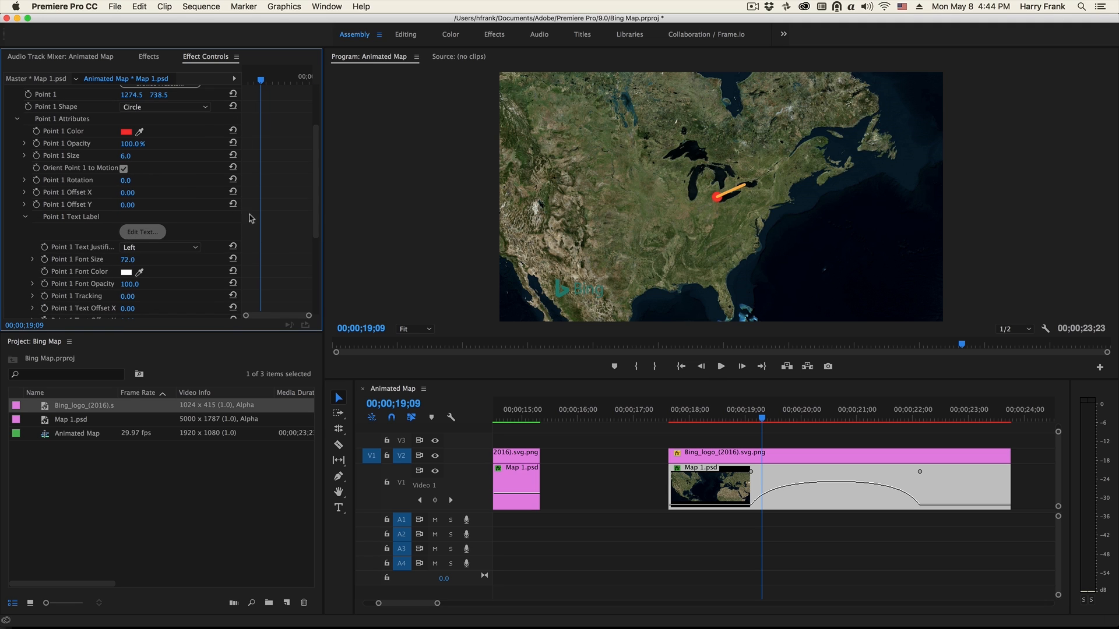
{"action": "left_click", "coordinate": [143, 232]}
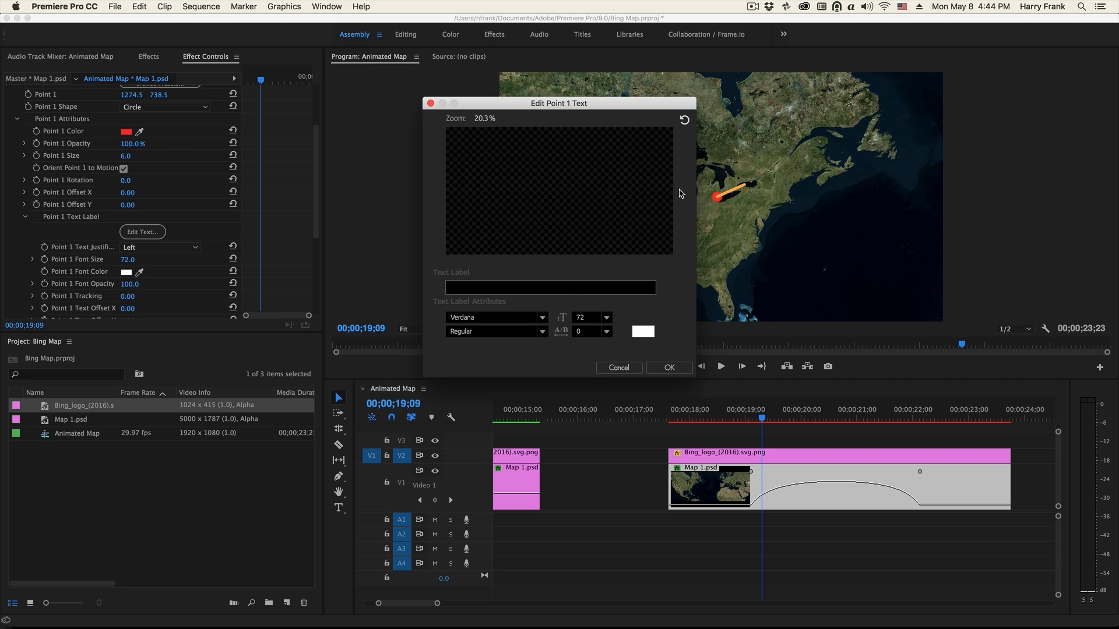
{"action": "type", "text": "D"}
{"action": "type", "text": "etr"}
{"action": "key", "text": "BackSpace"}
{"action": "type", "text": "troit, MI"}
- Change the Detroit label's font to Bebas Neue
{"action": "left_click", "coordinate": [496, 317]}
{"action": "scroll", "coordinate": [527, 493], "scroll_direction": "down", "scroll_amount": 15}
{"action": "scroll", "coordinate": [526, 492], "scroll_direction": "down", "scroll_amount": 8}
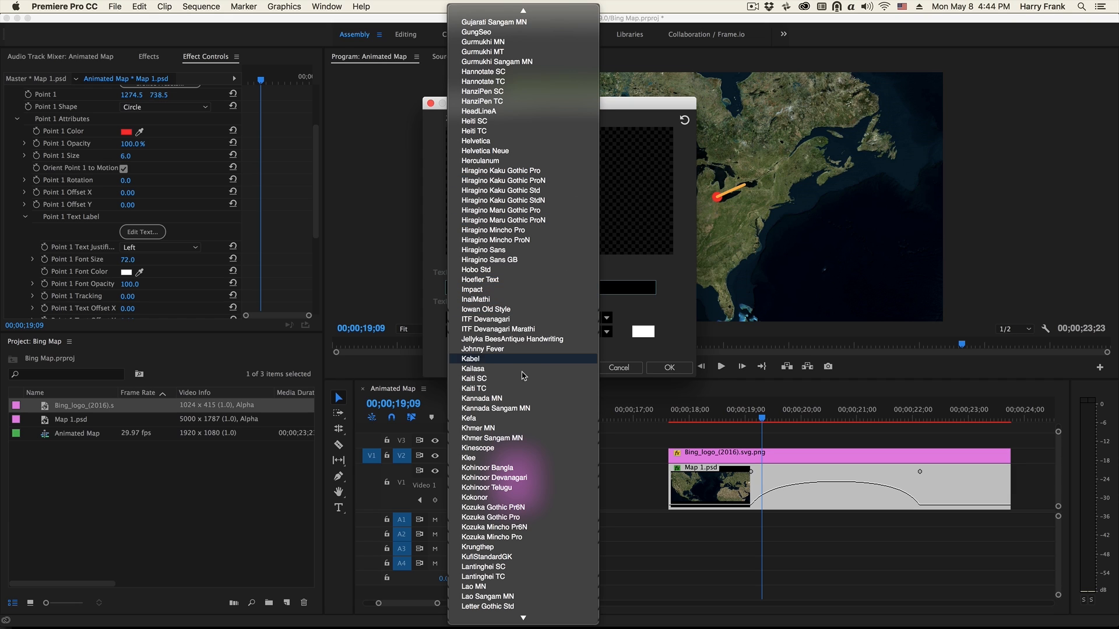
{"action": "scroll", "coordinate": [528, 461], "scroll_direction": "down", "scroll_amount": 3}
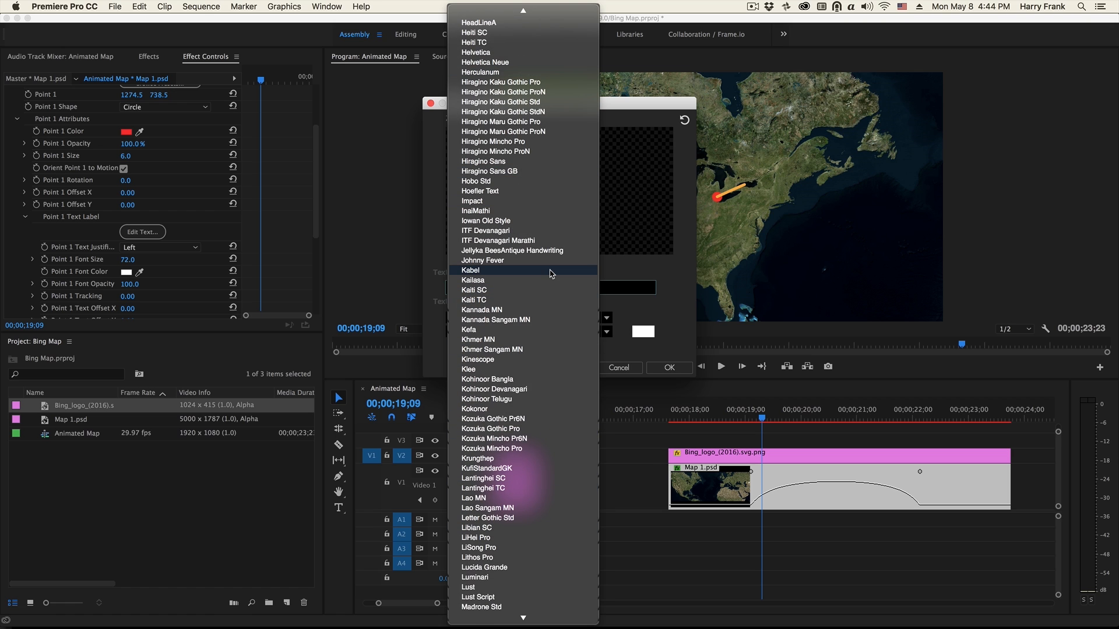
{"action": "scroll", "coordinate": [551, 274], "scroll_direction": "up", "scroll_amount": 10}
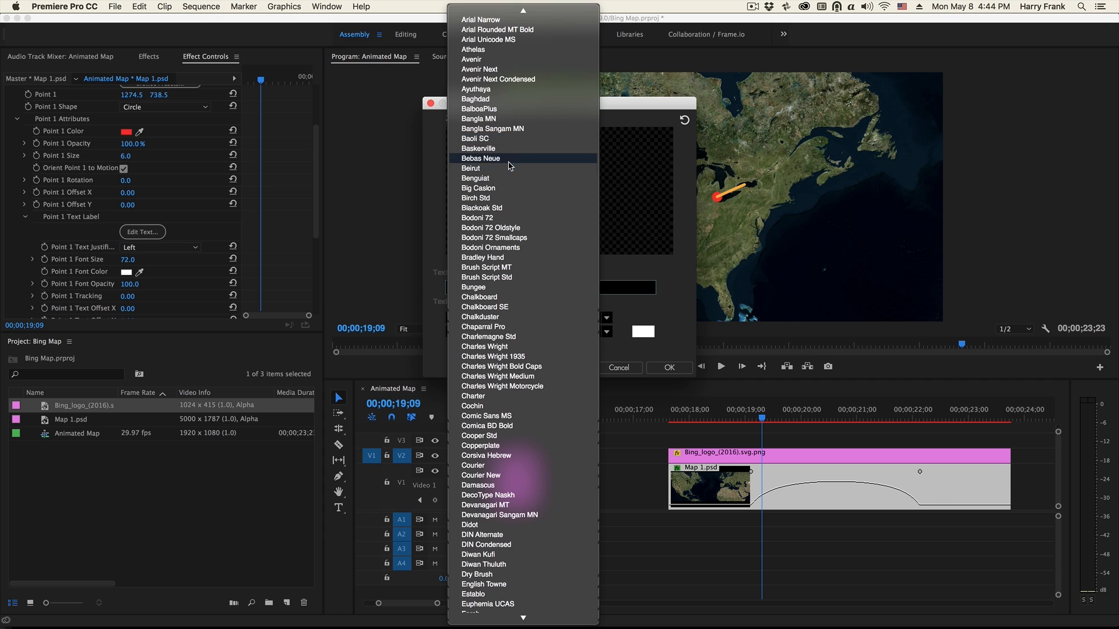
{"action": "left_click", "coordinate": [510, 159]}
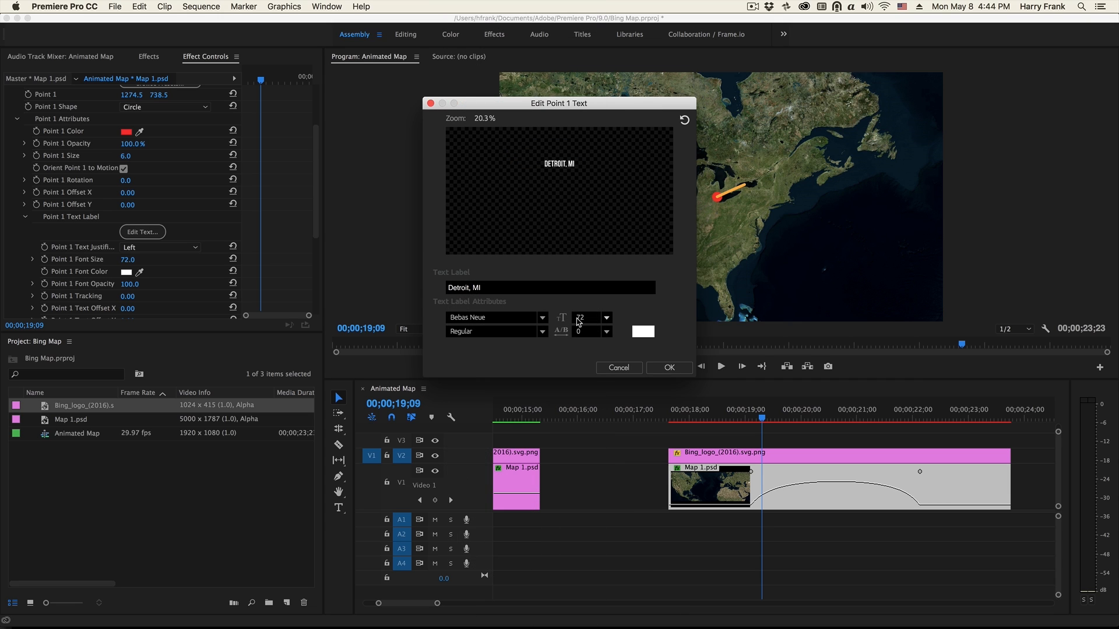
- Set the Detroit label's size to 125 and its tracking to -4, and apply the text settings
{"action": "left_click_drag", "start_coordinate": [562, 317], "coordinate": [614, 310]}
{"action": "left_click", "coordinate": [606, 317]}
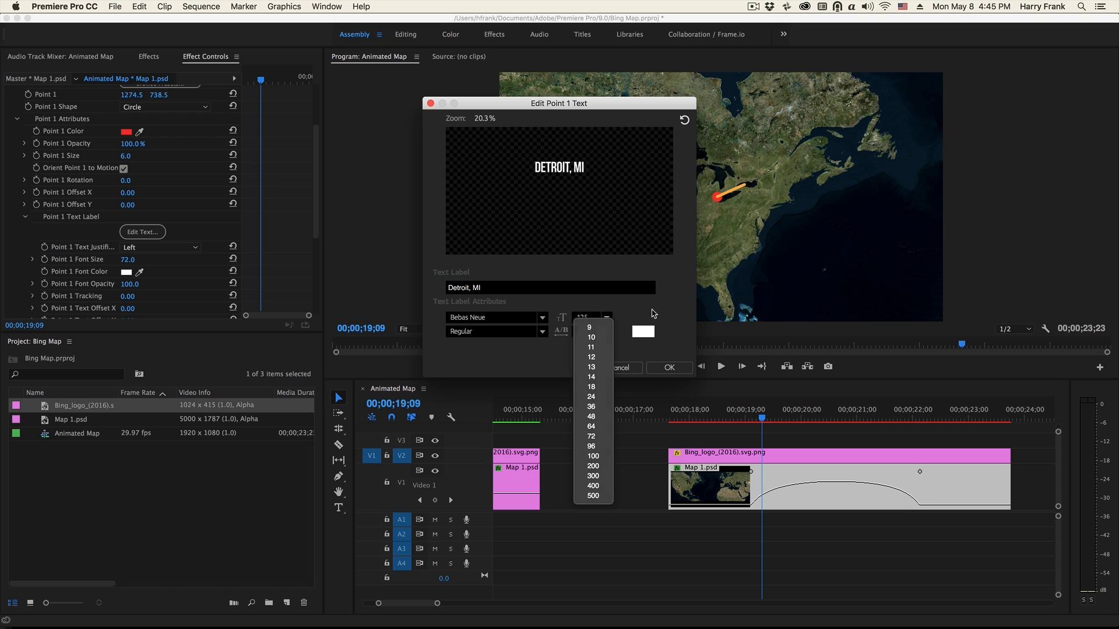
{"action": "left_click", "coordinate": [655, 314]}
{"action": "left_click", "coordinate": [662, 368]}
- Reduce the Point 1 Font Size to 92 and play back the line animation to about 00;00;22;09
{"action": "scroll", "coordinate": [193, 234], "scroll_direction": "down", "scroll_amount": 3}
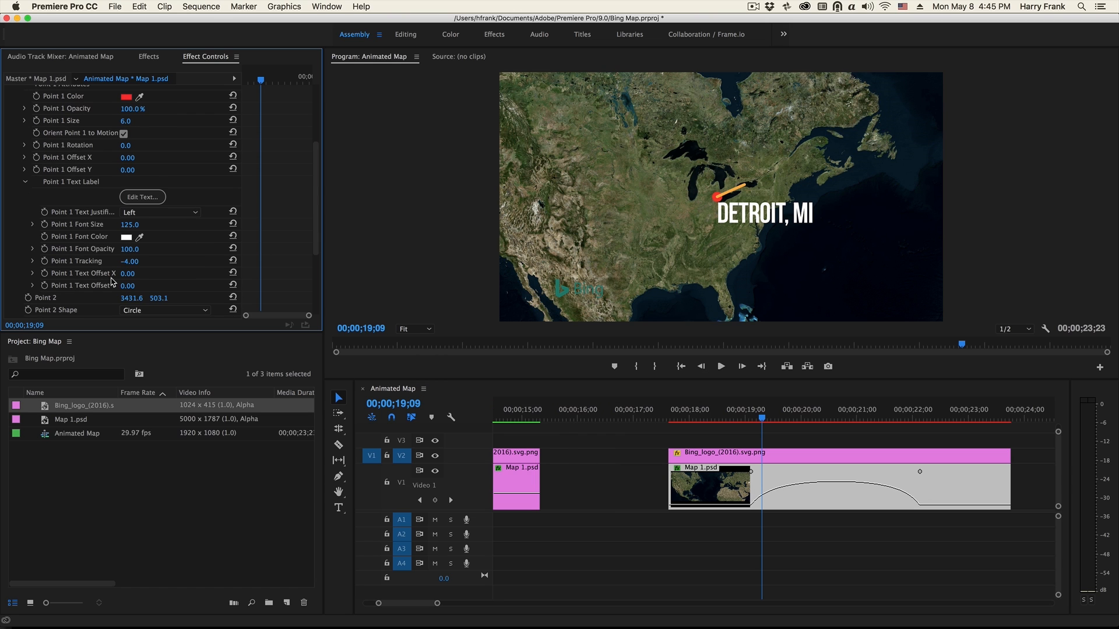
{"action": "left_click_drag", "start_coordinate": [129, 225], "coordinate": [107, 225]}
{"action": "left_click", "coordinate": [129, 225]}
{"action": "type", "text": "92"}
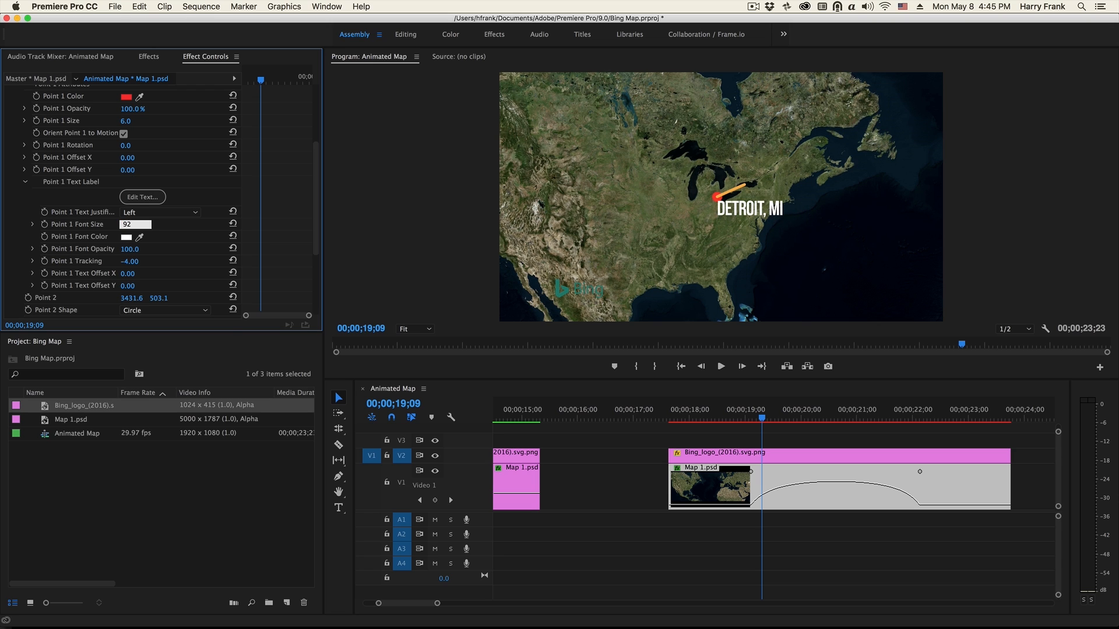
{"action": "key", "text": "Return"}
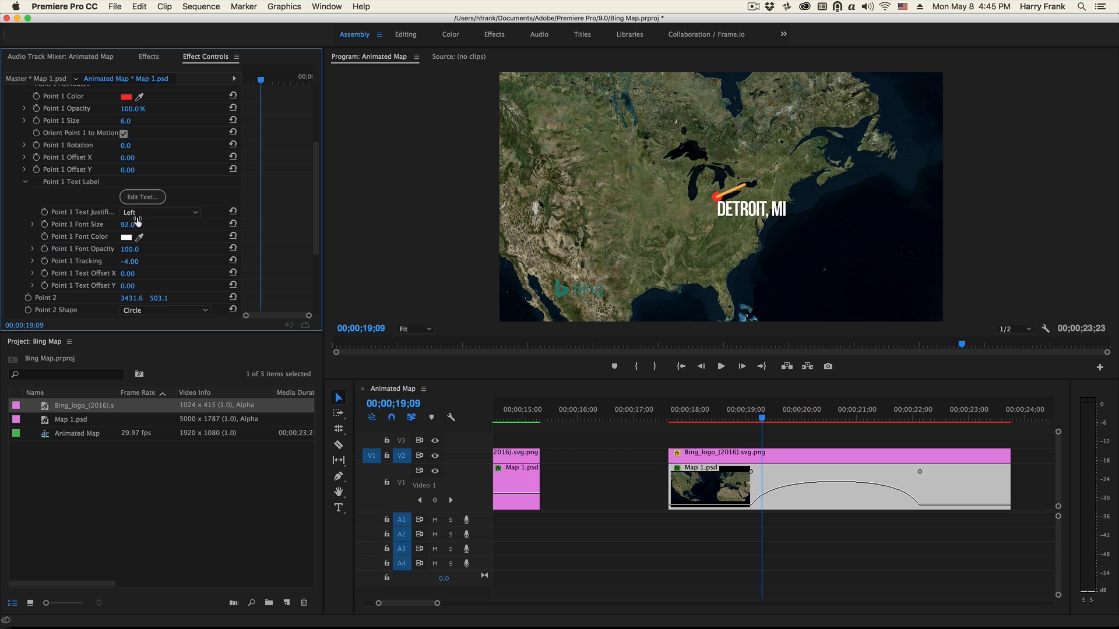
{"action": "key", "text": "space"}
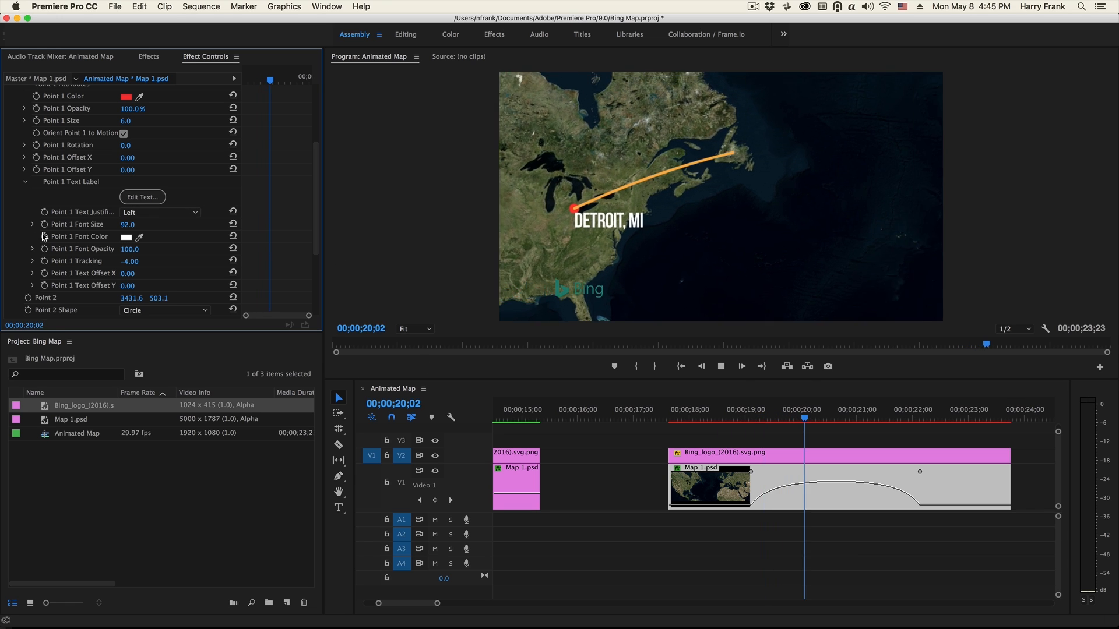
{"action": "key", "text": "space"}
- Enter "Paris, France" as the Point 2 text label
{"action": "scroll", "coordinate": [291, 259], "scroll_direction": "down", "scroll_amount": 5}
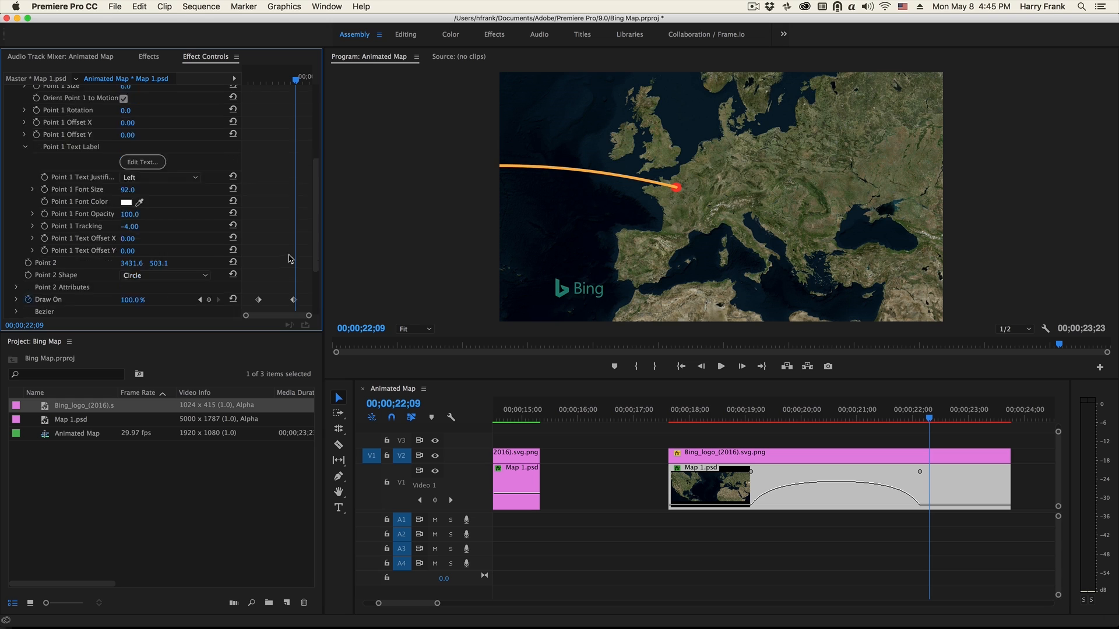
{"action": "left_click", "coordinate": [17, 201]}
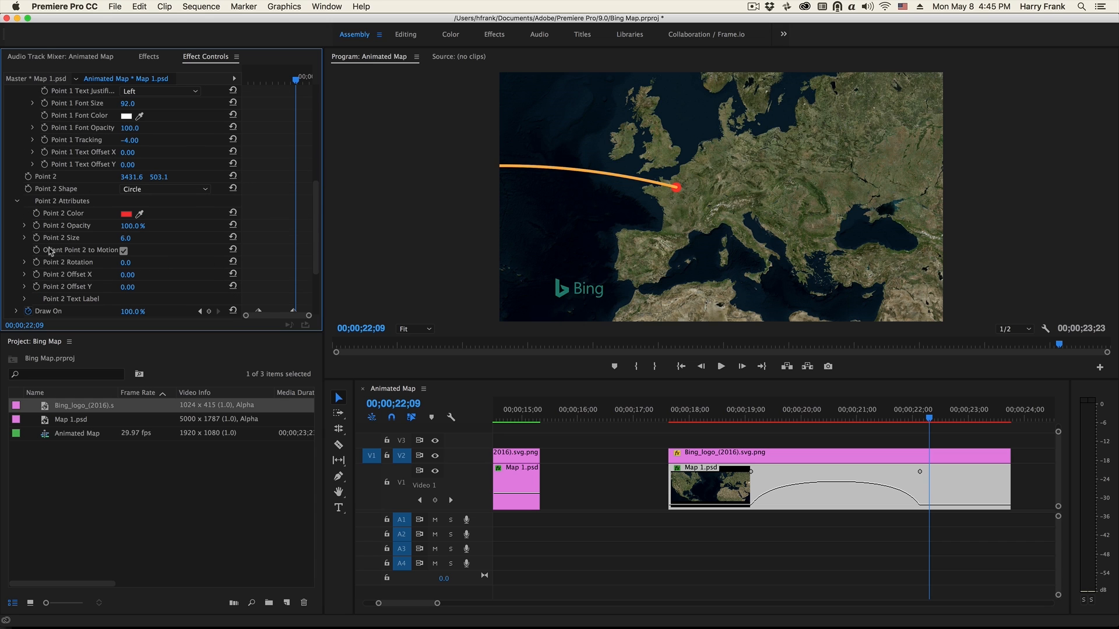
{"action": "left_click", "coordinate": [24, 299]}
{"action": "scroll", "coordinate": [160, 308], "scroll_direction": "down", "scroll_amount": 1}
{"action": "left_click", "coordinate": [157, 291]}
{"action": "type", "text": "Paris, France"}
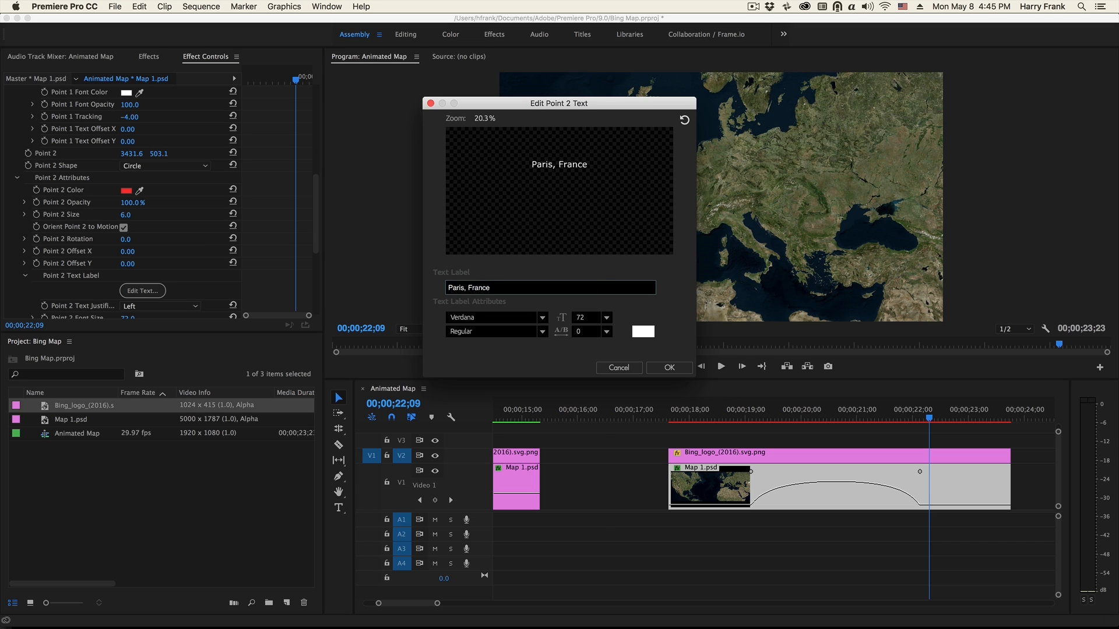
- Set the Paris label's font to Bebas Neue and its size to 92, and apply the text settings
{"action": "left_click", "coordinate": [542, 317]}
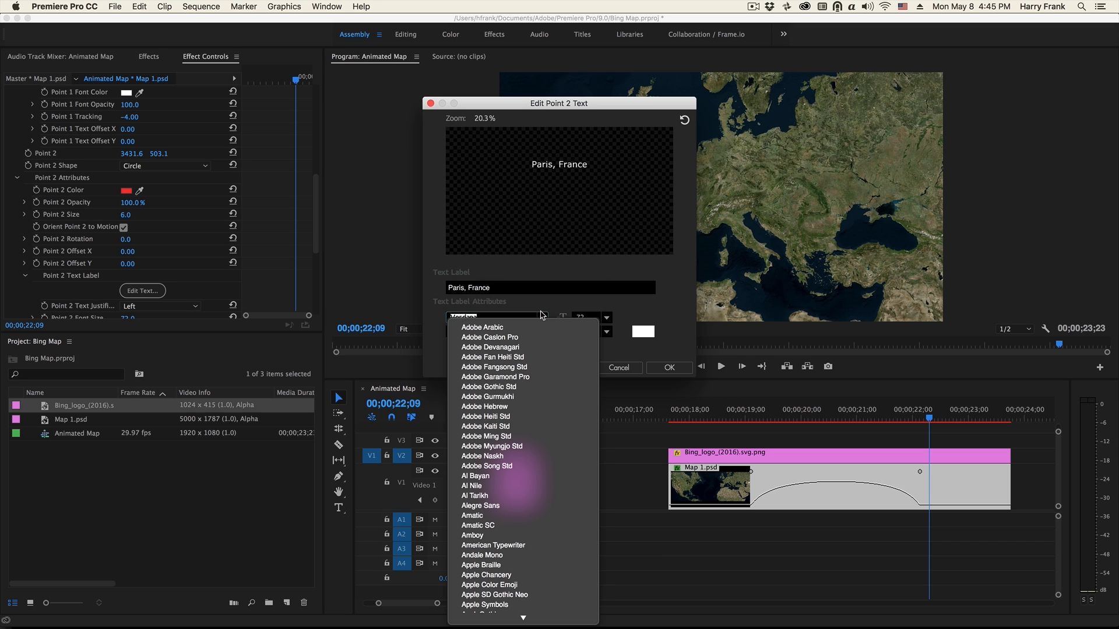
{"action": "left_click", "coordinate": [481, 546]}
{"action": "left_click", "coordinate": [587, 318]}
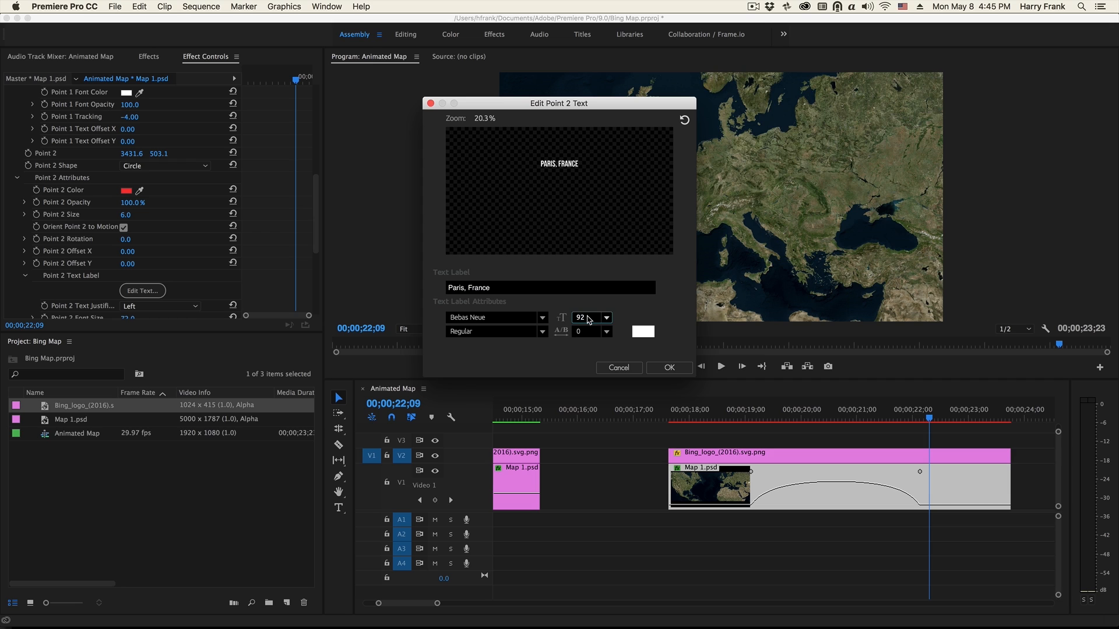
{"action": "left_click", "coordinate": [509, 320]}
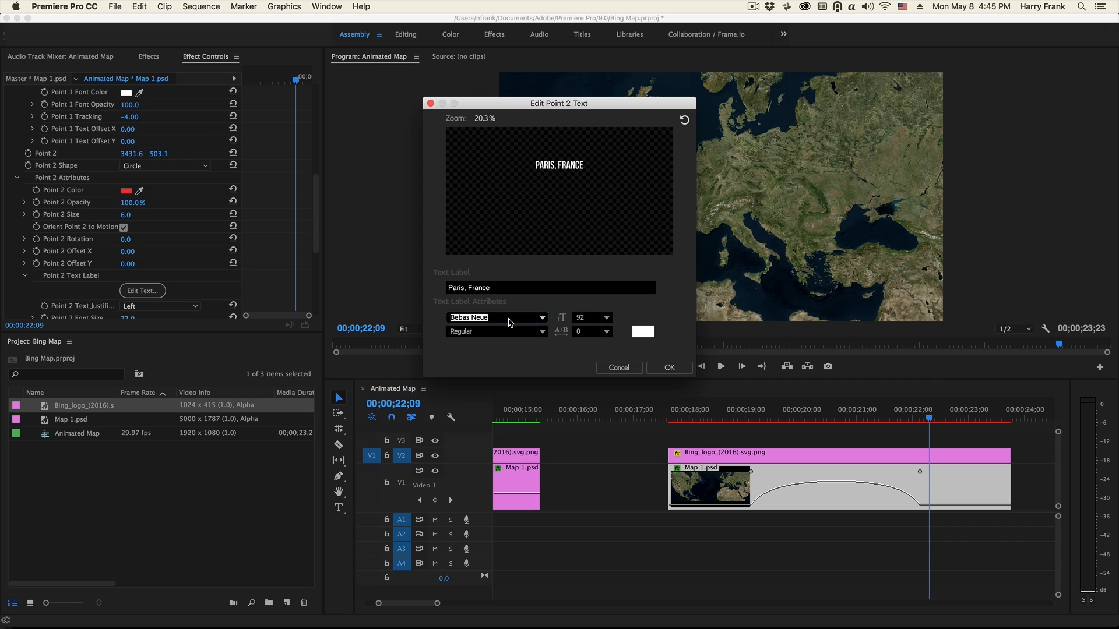
{"action": "key", "text": "Down"}
{"action": "key", "text": "Down"}
{"action": "key", "text": "Down"}
{"action": "key", "text": "Down"}
{"action": "key", "text": "Up"}
{"action": "key", "text": "Up"}
{"action": "key", "text": "Up"}
{"action": "key", "text": "Up"}
{"action": "left_click", "coordinate": [668, 368]}
- Set Point 2 Text Offset X to 34 and Text Offset Y to -44, and play back the line animation
{"action": "scroll", "coordinate": [233, 285], "scroll_direction": "down", "scroll_amount": 3}
{"action": "scroll", "coordinate": [233, 286], "scroll_direction": "down", "scroll_amount": 2}
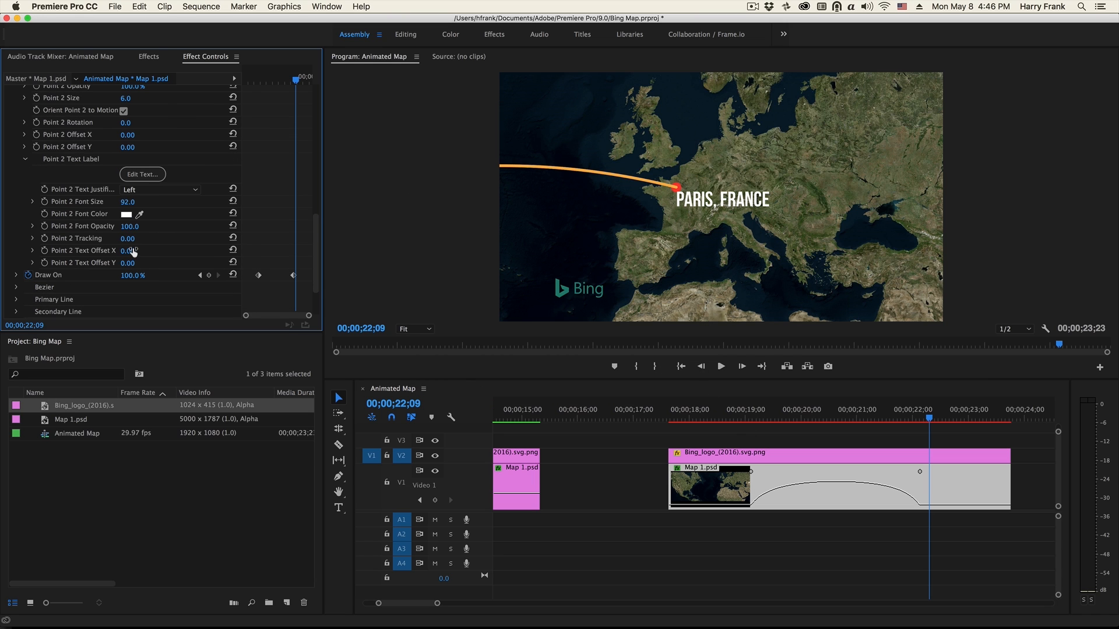
{"action": "left_click_drag", "start_coordinate": [128, 251], "coordinate": [107, 267]}
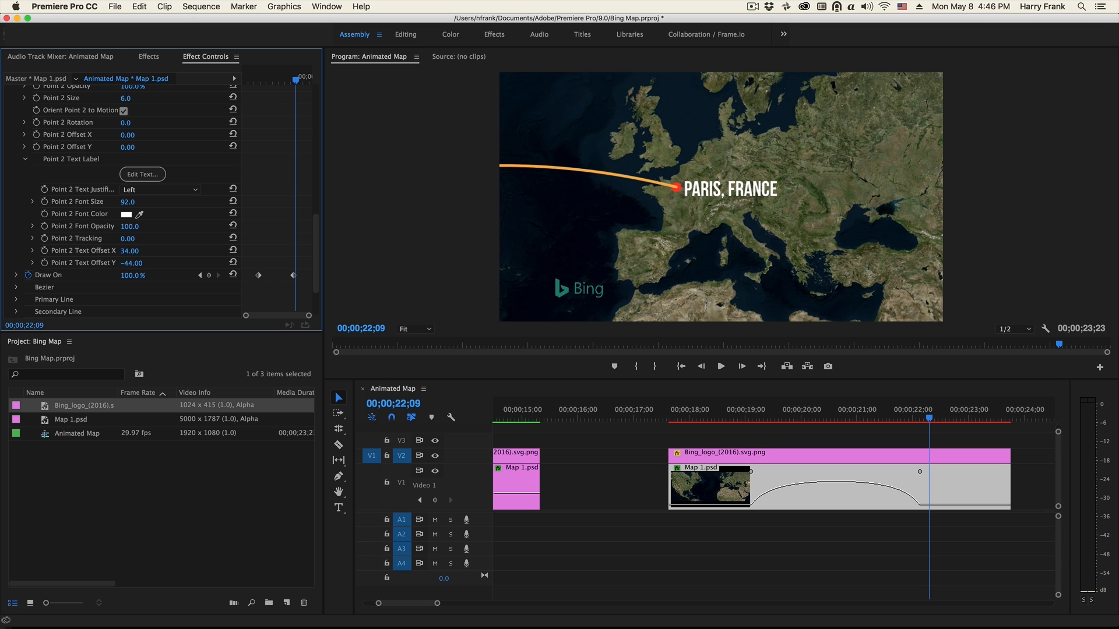
{"action": "left_click", "coordinate": [749, 415]}
{"action": "key", "text": "space"}
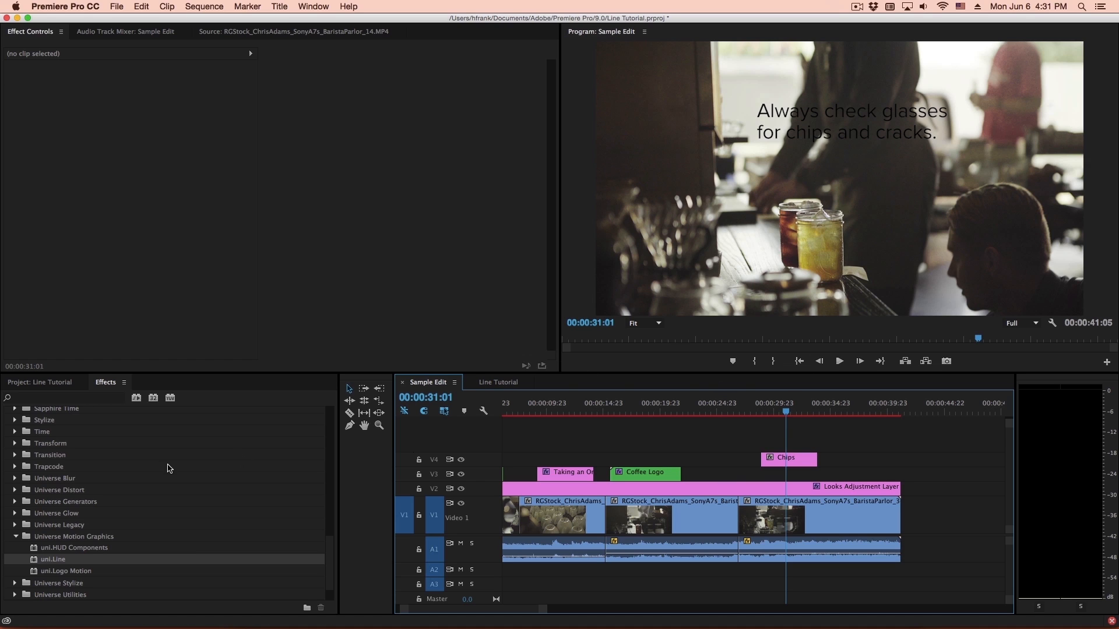
- In the Line Tutorial project, create a 1920 x 1080 black video at 23.976 fps and place it on V3 beneath the Chips title
{"action": "left_click", "coordinate": [116, 7]}
{"action": "mouse_move", "coordinate": [124, 24]}
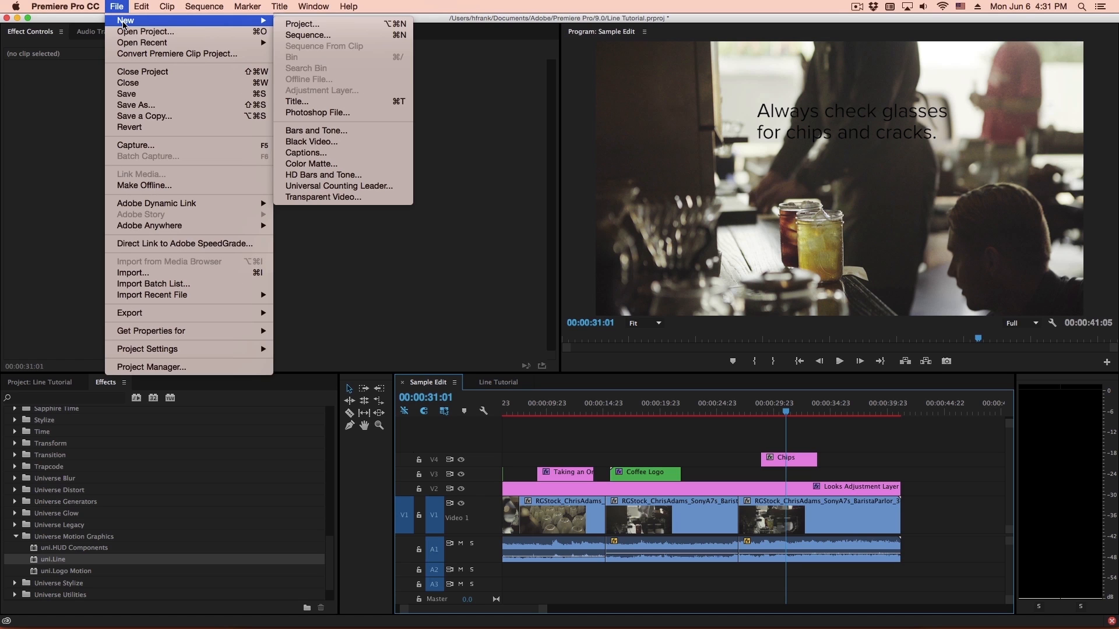
{"action": "left_click", "coordinate": [311, 141]}
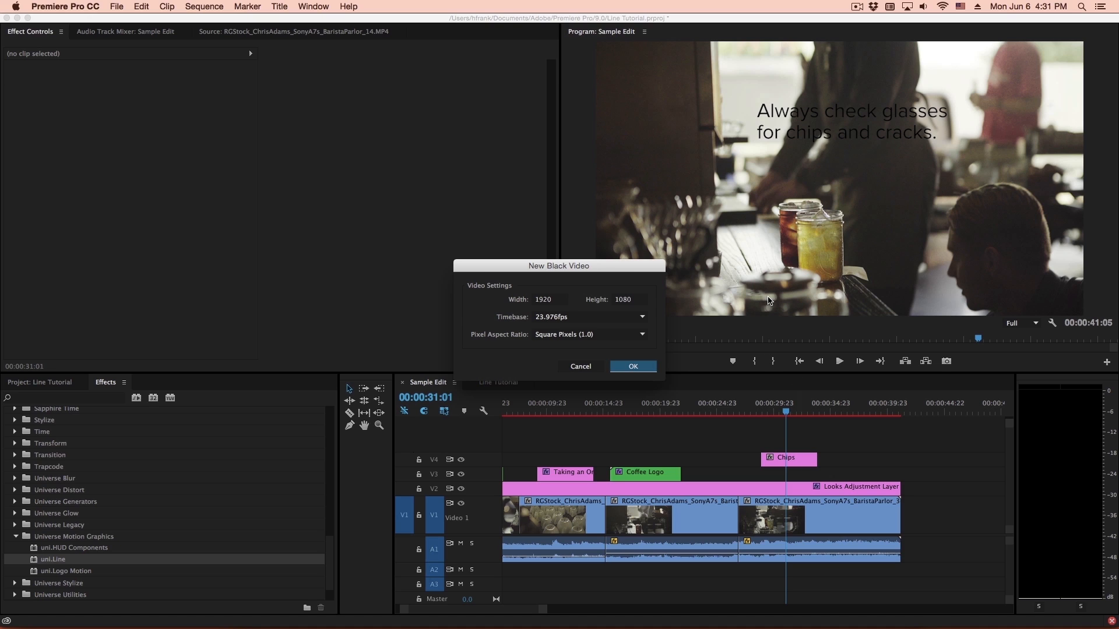
{"action": "left_click", "coordinate": [633, 366]}
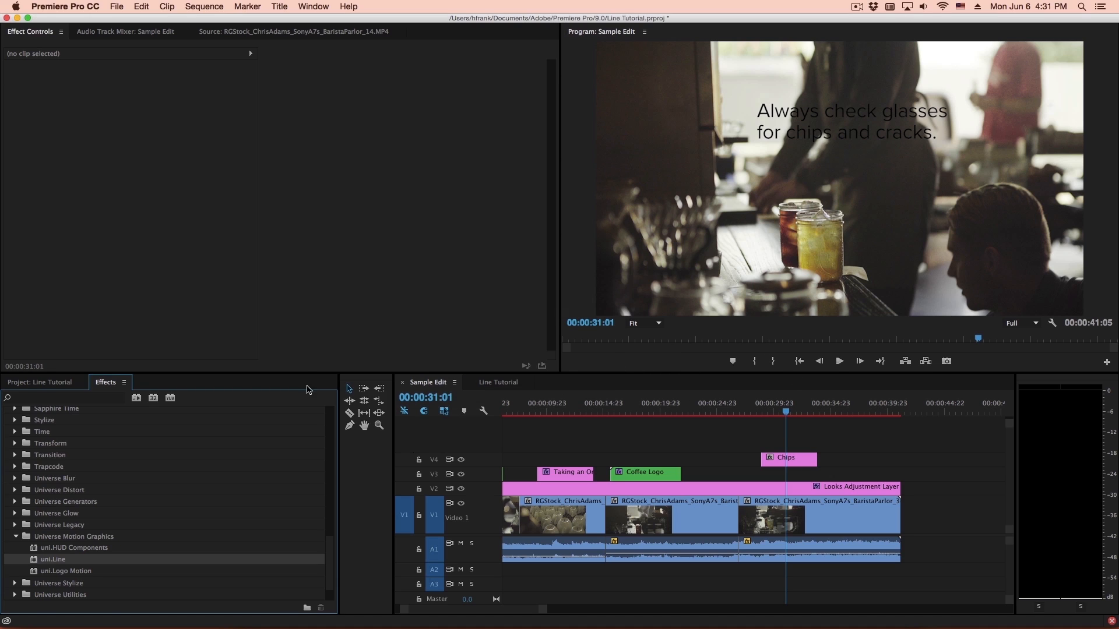
{"action": "left_click", "coordinate": [67, 383]}
{"action": "left_click_drag", "start_coordinate": [41, 440], "coordinate": [762, 475]}
{"action": "left_click_drag", "start_coordinate": [765, 412], "coordinate": [780, 418]}
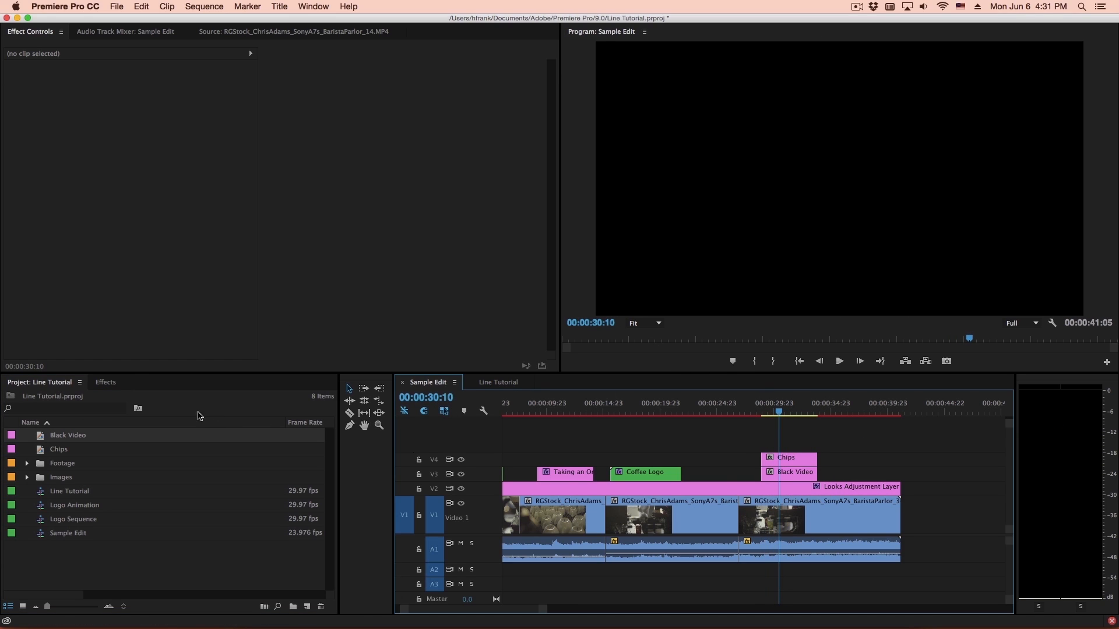
- Apply the uni.Line effect to the Black Video clip and play back briefly to about 00:00:30:21
{"action": "left_click", "coordinate": [102, 385]}
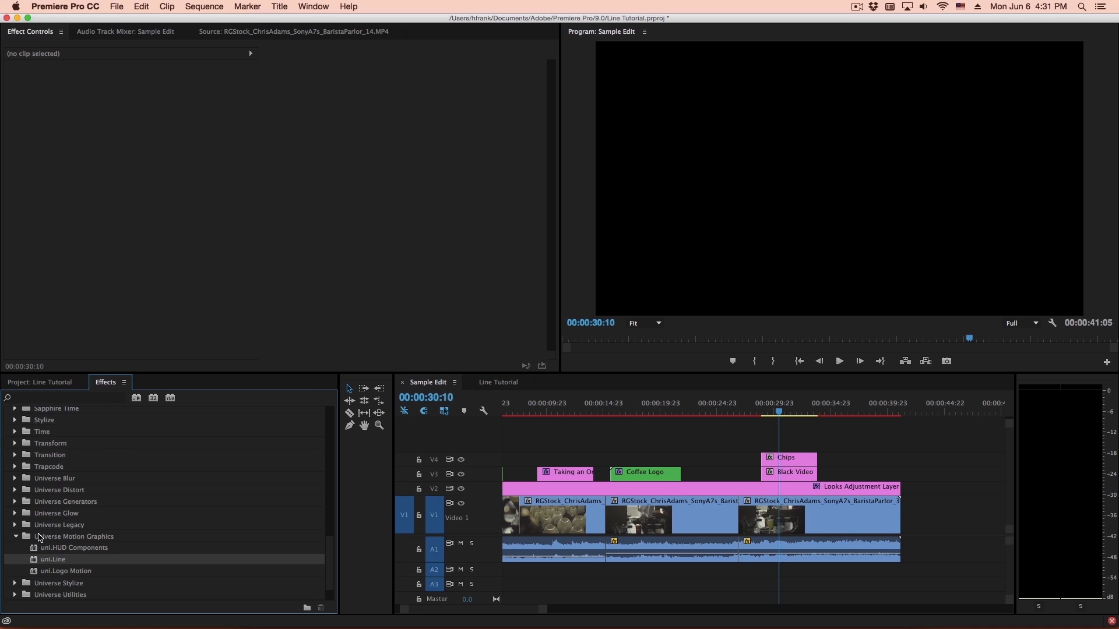
{"action": "left_click_drag", "start_coordinate": [32, 566], "coordinate": [781, 473]}
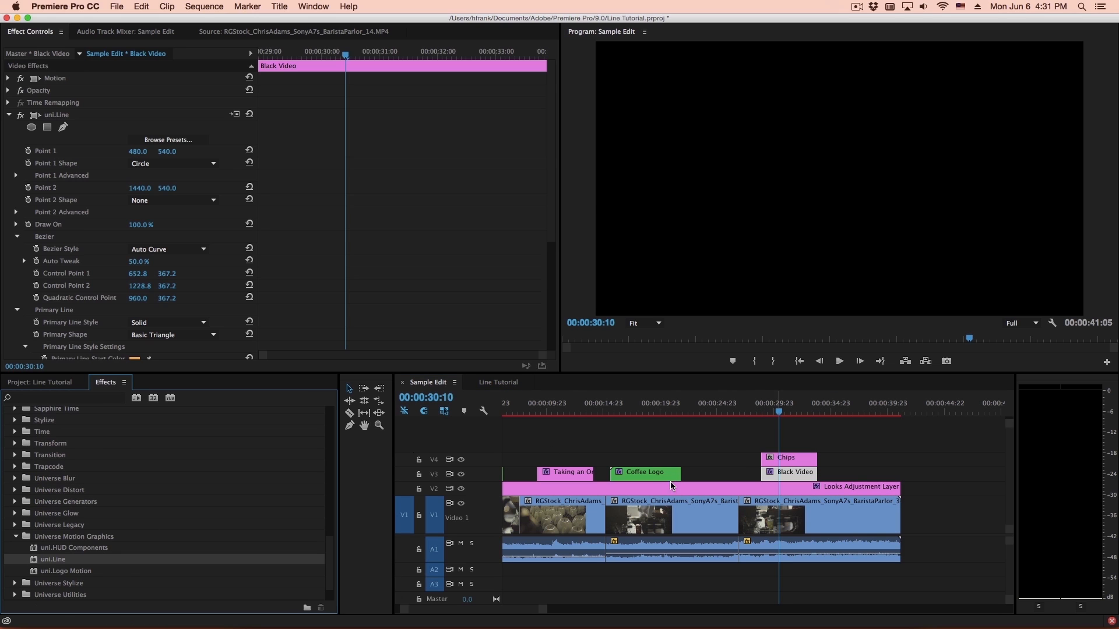
{"action": "key", "text": "space"}
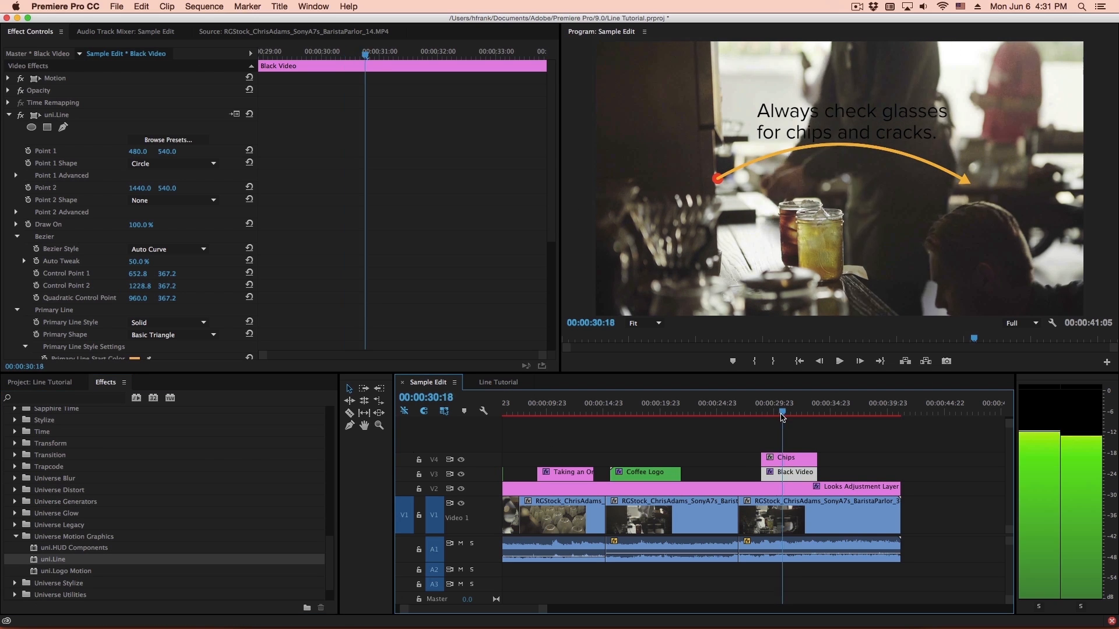
{"action": "key", "text": "space"}
- Move the line's Point 1 beside the caption at about 619, 365 and Point 2 near the glasses at about 713, 610
{"action": "left_click", "coordinate": [46, 119]}
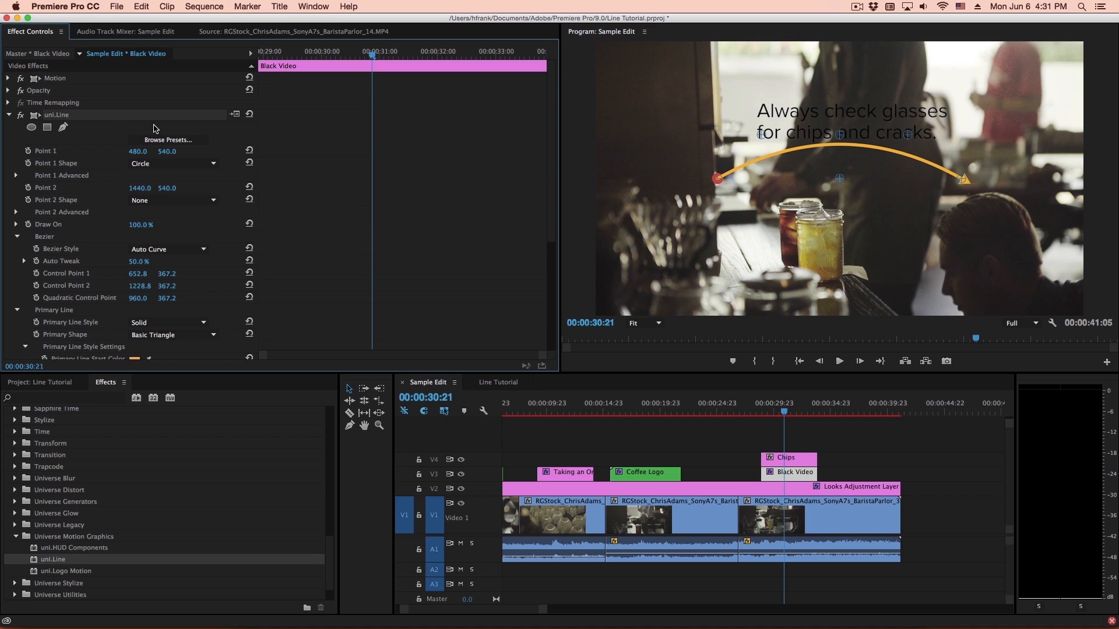
{"action": "left_click_drag", "start_coordinate": [717, 178], "coordinate": [754, 135]}
{"action": "left_click_drag", "start_coordinate": [963, 178], "coordinate": [778, 201]}
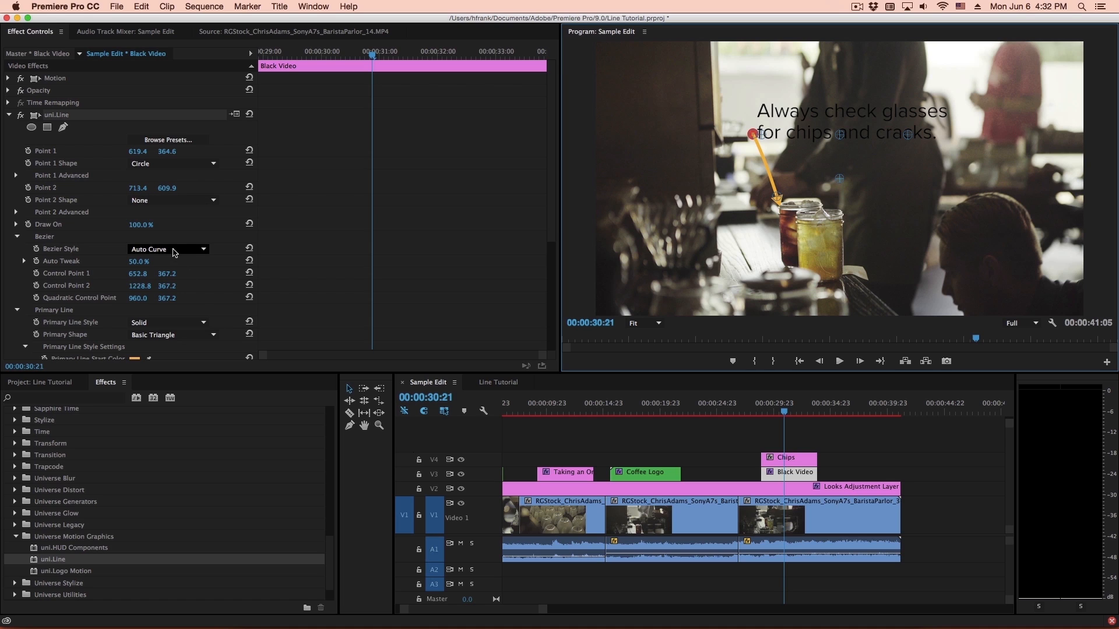
- Set the Bezier Style to 3-Point Bezier and bend the line leftward, with Point 2 at about 690, 638 and the quadratic control point at about 450, 592
{"action": "left_click", "coordinate": [175, 251]}
{"action": "left_click", "coordinate": [179, 271]}
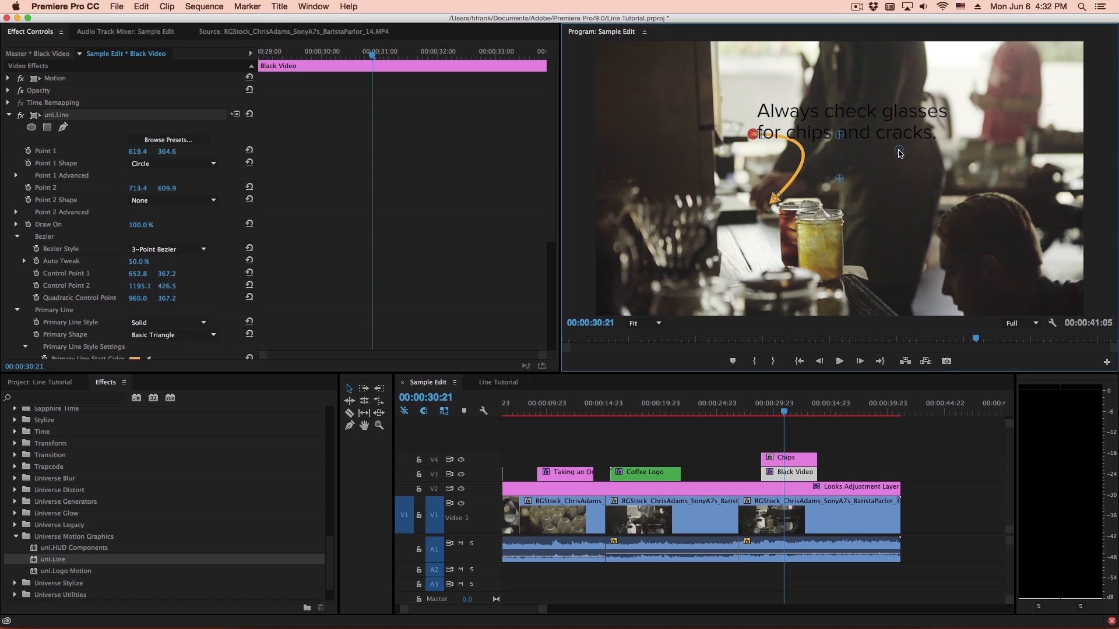
{"action": "left_click_drag", "start_coordinate": [839, 135], "coordinate": [710, 195]}
{"action": "key", "text": "Left"}
{"action": "key", "text": "Left"}
{"action": "key", "text": "Left"}
{"action": "key", "text": "Left"}
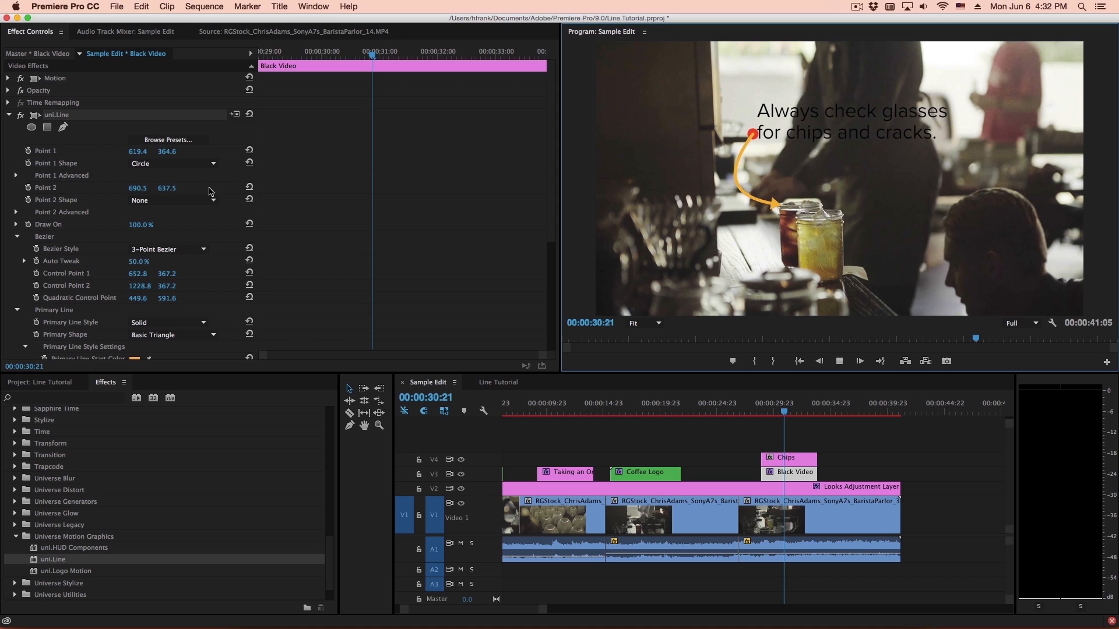
- Apply the Solid Red color preset and the Linear Arrow line style preset to the line
{"action": "left_click", "coordinate": [185, 145]}
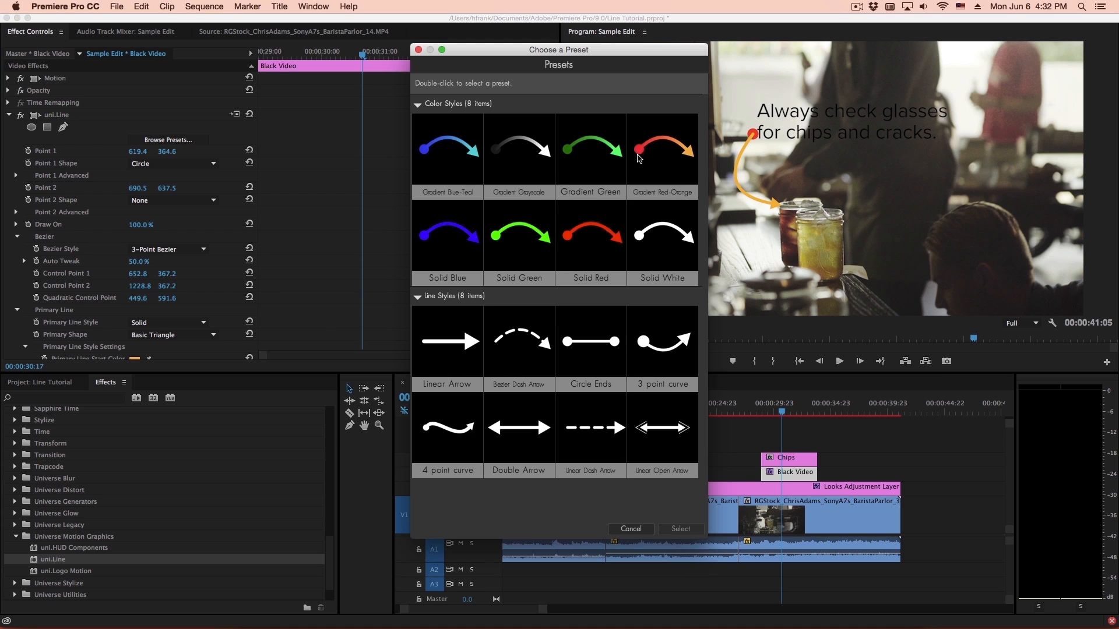
{"action": "double_click", "coordinate": [591, 238]}
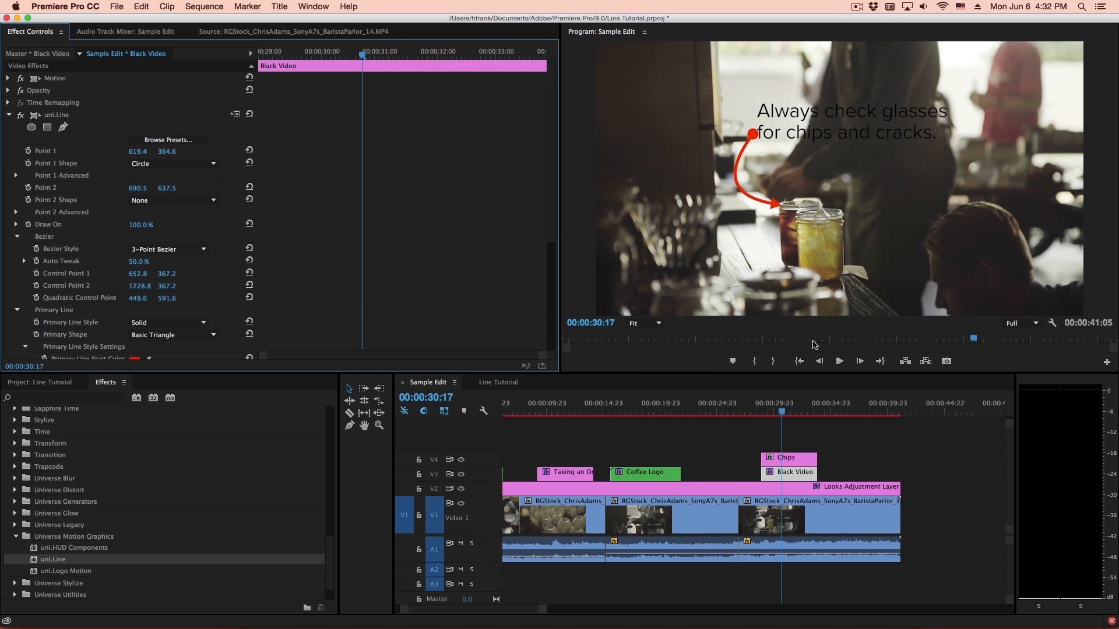
{"action": "left_click", "coordinate": [168, 140]}
{"action": "double_click", "coordinate": [443, 341]}
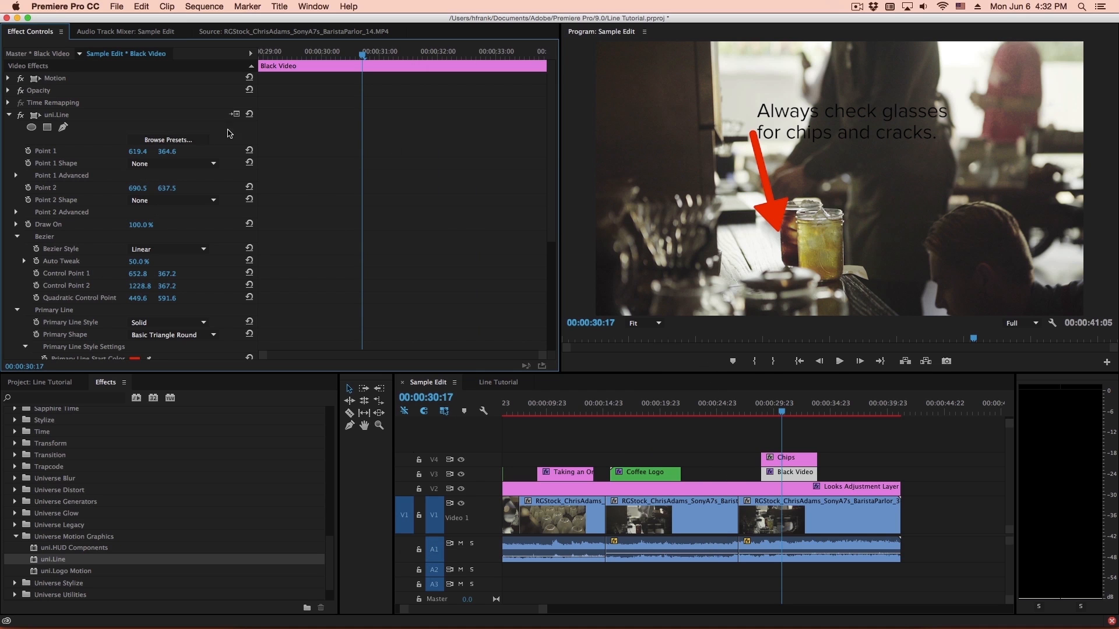
- Move Point 2 up to about 681, 530 so the arrow points at the glass rim, and play back the result
{"action": "left_click", "coordinate": [63, 125]}
{"action": "left_click_drag", "start_coordinate": [771, 203], "coordinate": [771, 179]}
{"action": "key", "text": "space"}
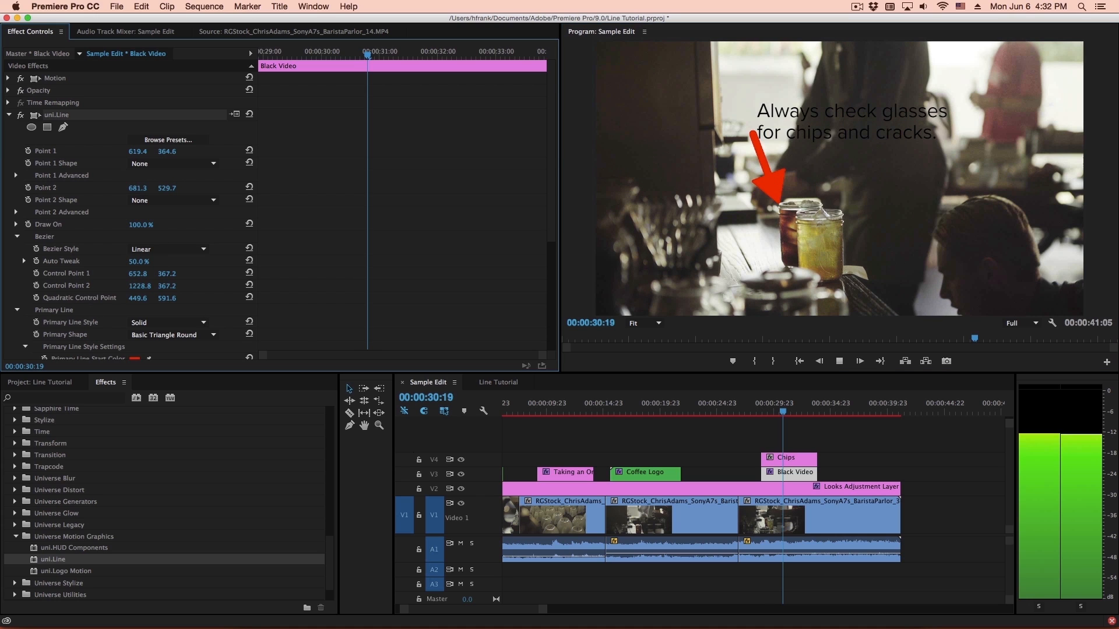
{"action": "key", "text": "space"}
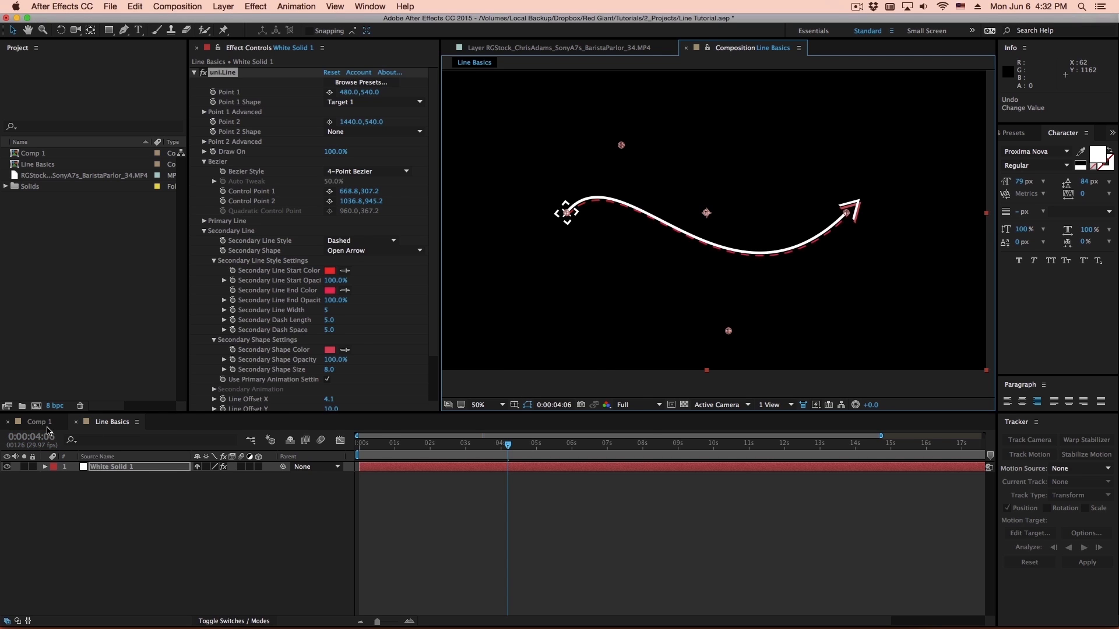
- Switch to After Effects, open Comp 1 at about 0:00:08:24, make the Line layer visible and apply the uni.Line effect to it
{"action": "left_click", "coordinate": [45, 425]}
{"action": "left_click_drag", "start_coordinate": [652, 456], "coordinate": [684, 457]}
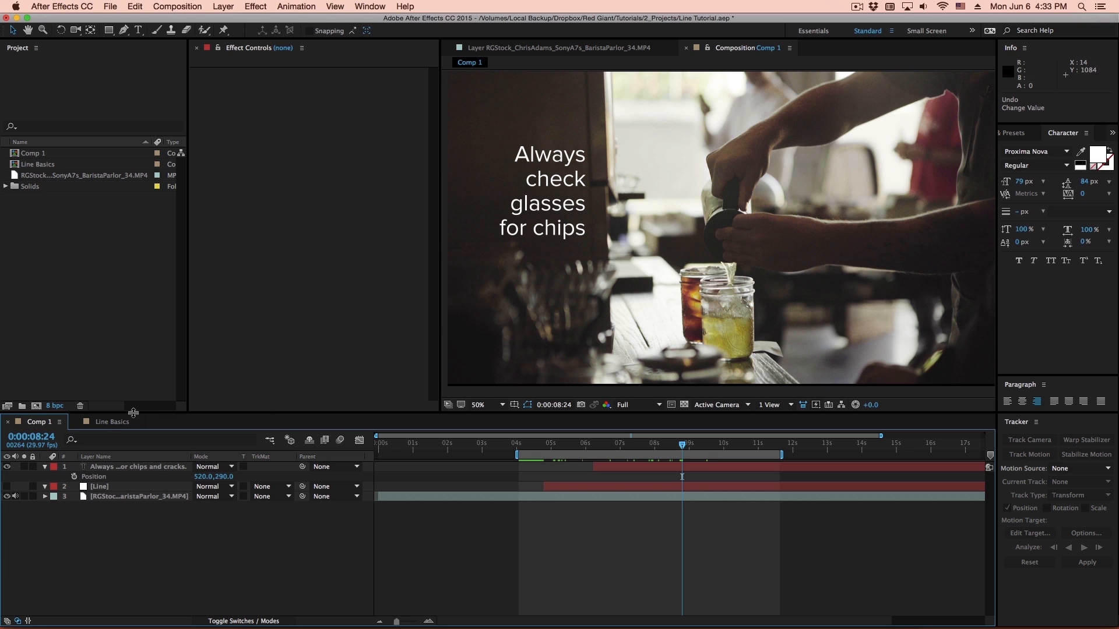
{"action": "left_click", "coordinate": [7, 486]}
{"action": "left_click", "coordinate": [120, 486]}
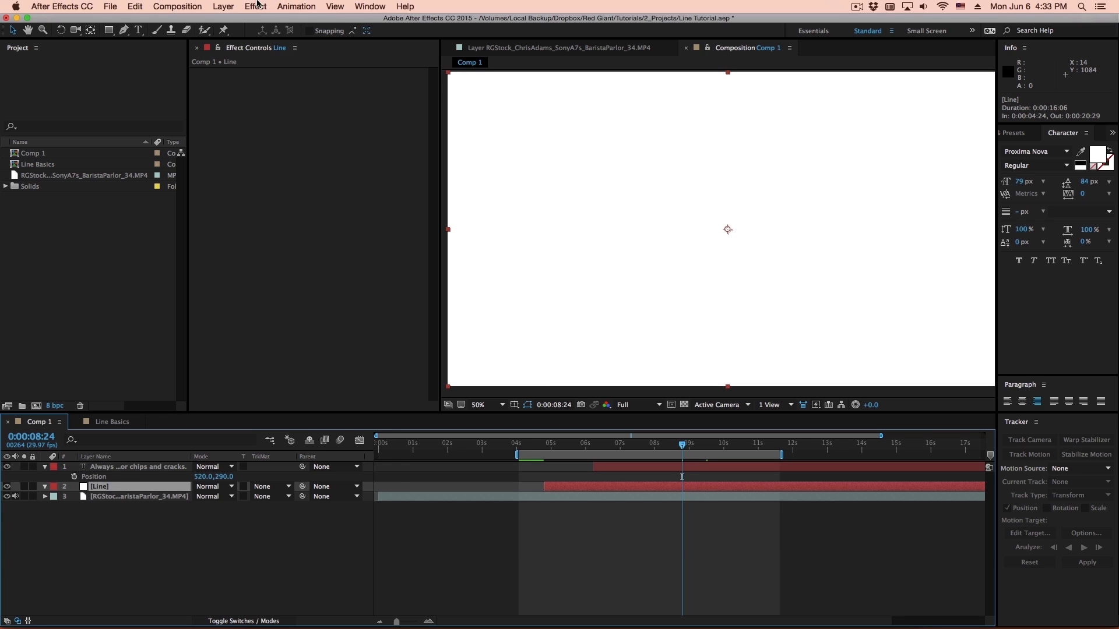
{"action": "left_click", "coordinate": [257, 5]}
{"action": "left_click", "coordinate": [271, 28]}
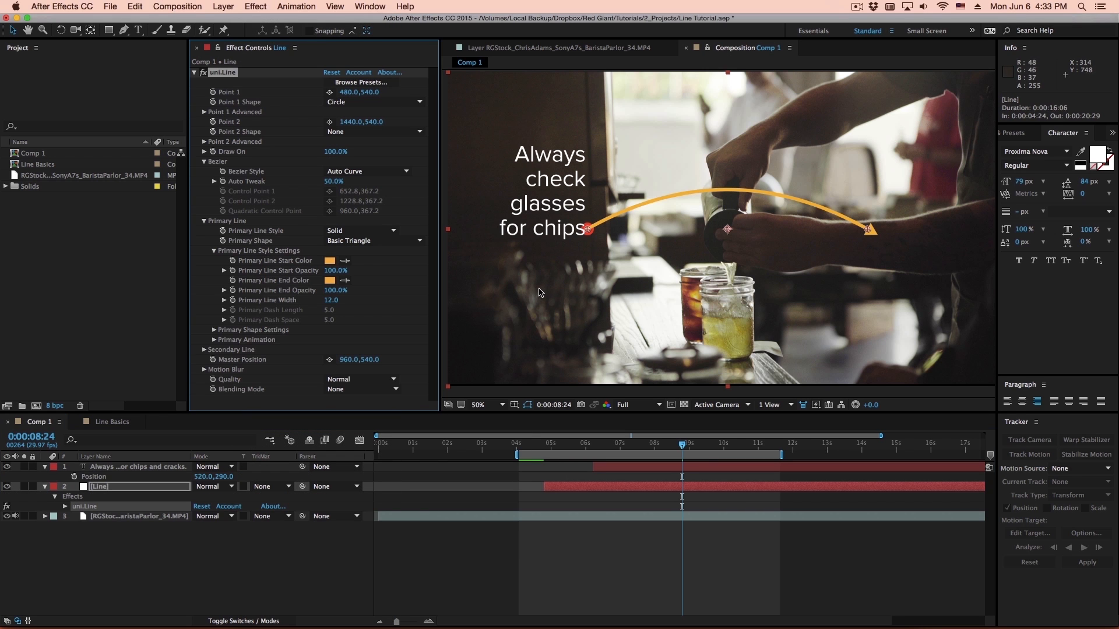
- Reveal the footage layer's keyframed tracking data, select Track Point 1's Attach Point keyframes and scrub to about 0:00:09:04
{"action": "left_click", "coordinate": [137, 516]}
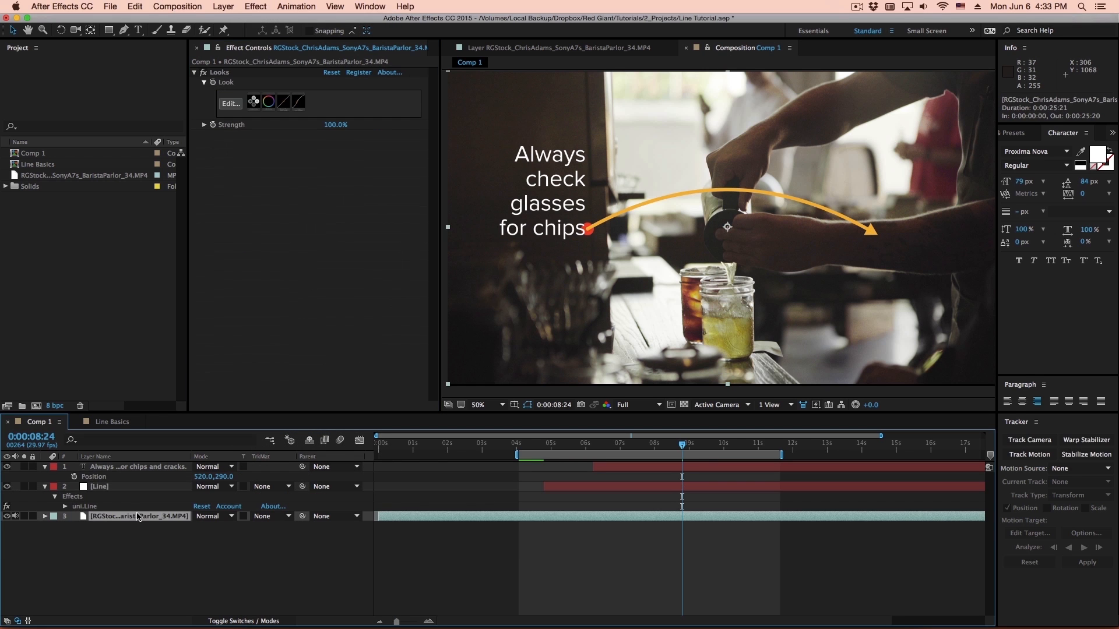
{"action": "key", "text": "u"}
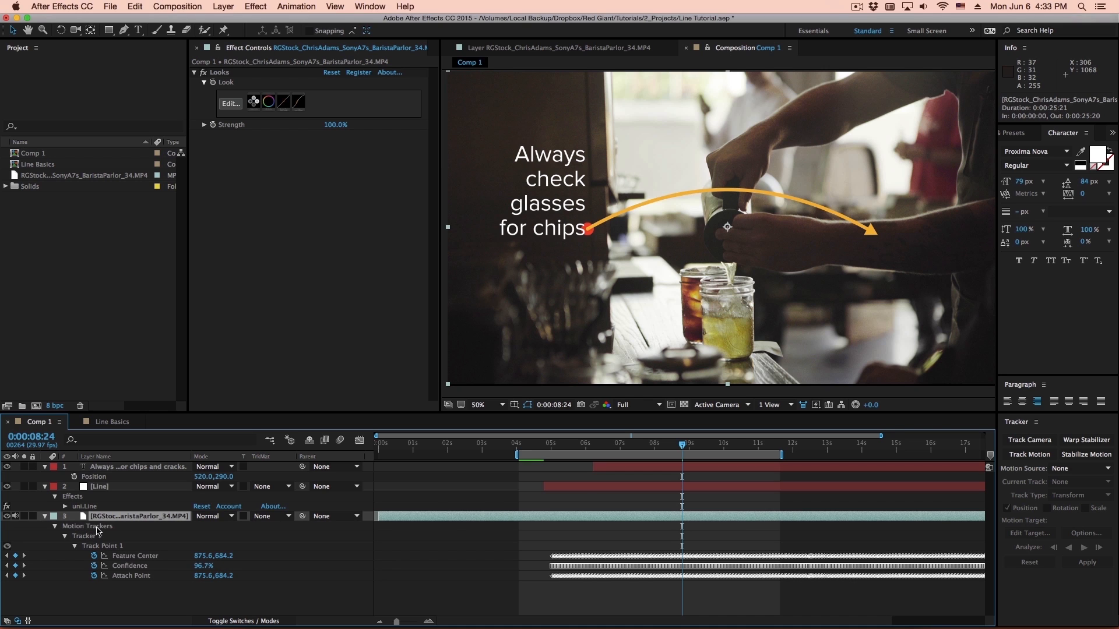
{"action": "left_click", "coordinate": [146, 577]}
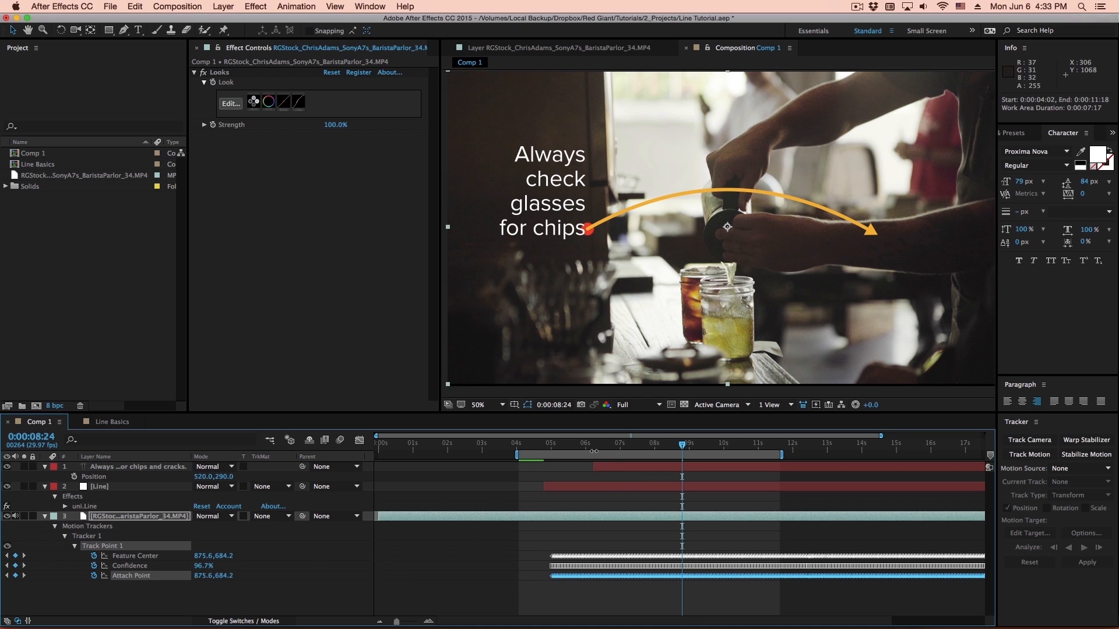
{"action": "left_click_drag", "start_coordinate": [594, 450], "coordinate": [694, 471]}
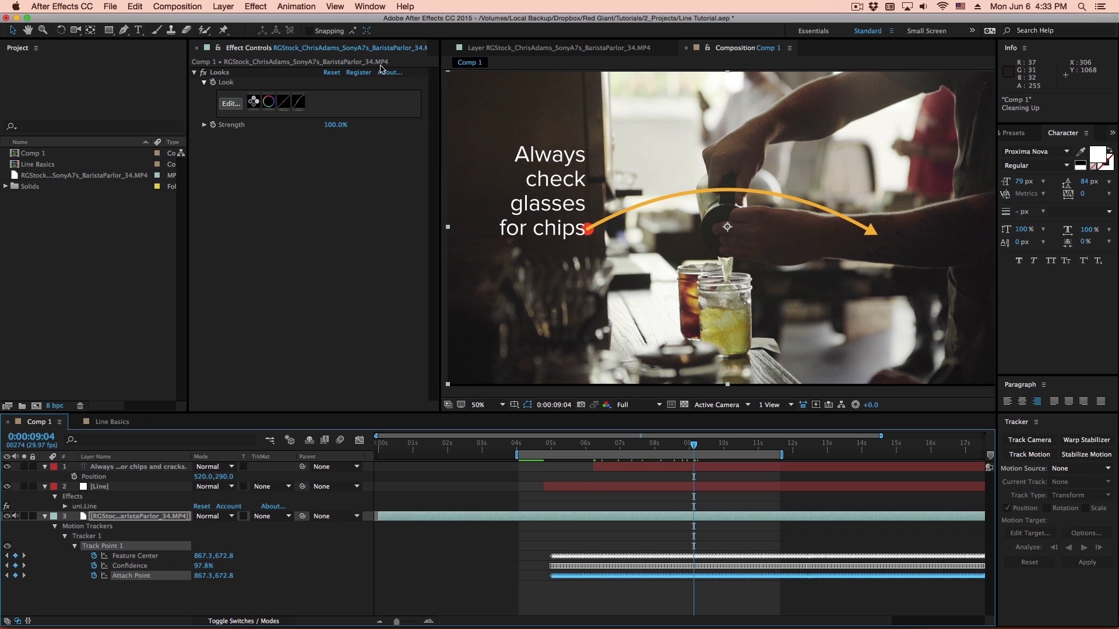
- Copy the footage's Attach Point keyframes onto the Line layer's uni.Line Point 1, starting at 0:00:05:01
{"action": "left_click", "coordinate": [124, 487]}
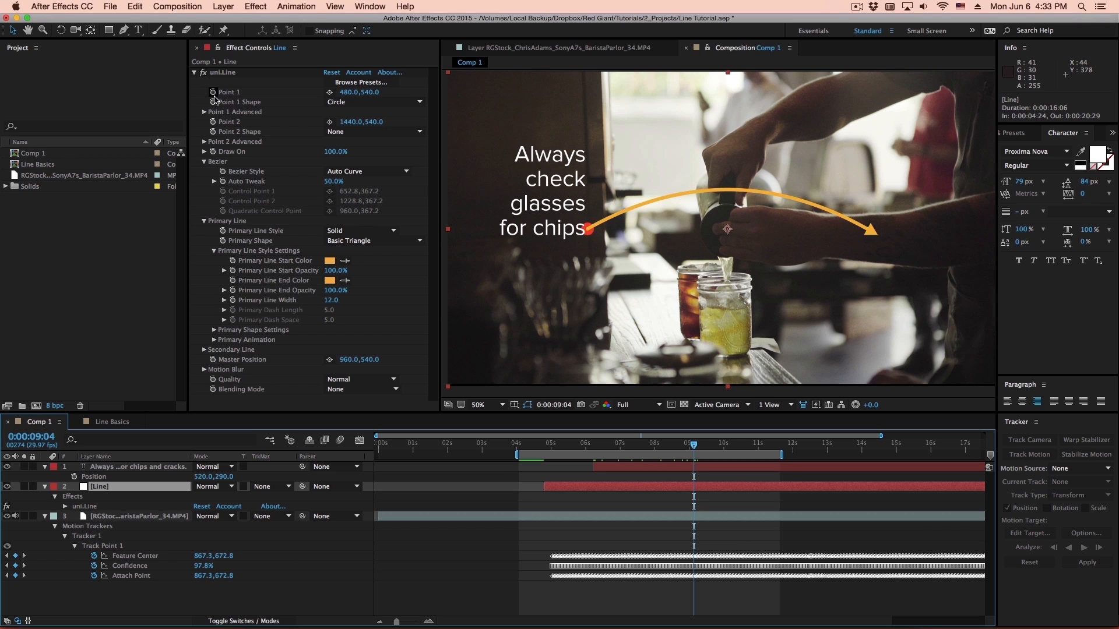
{"action": "left_click", "coordinate": [65, 506]}
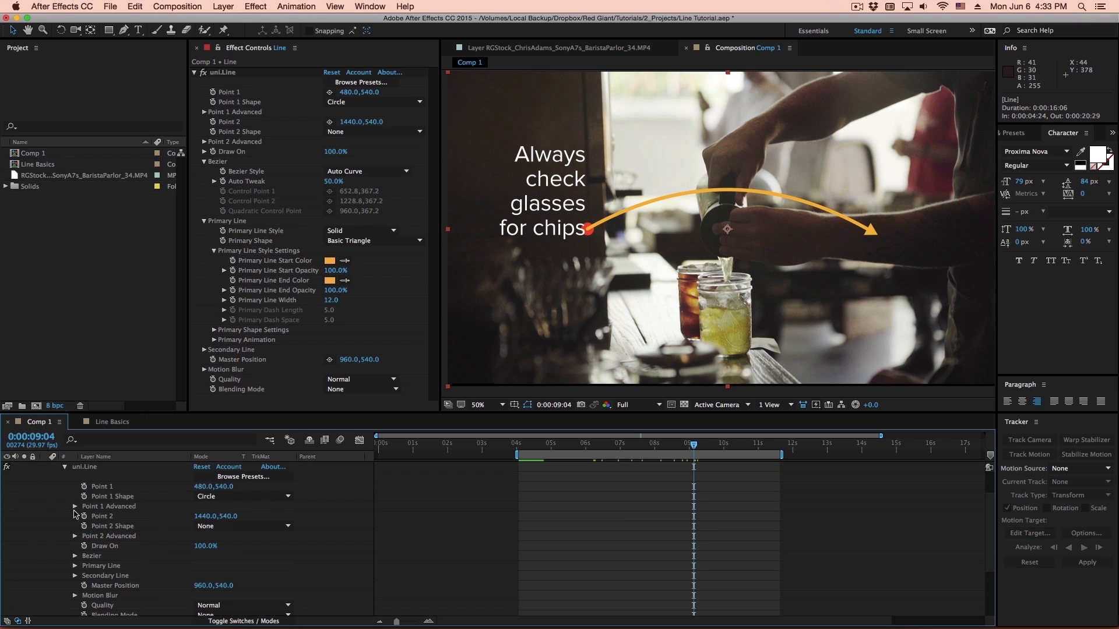
{"action": "key", "text": "grave"}
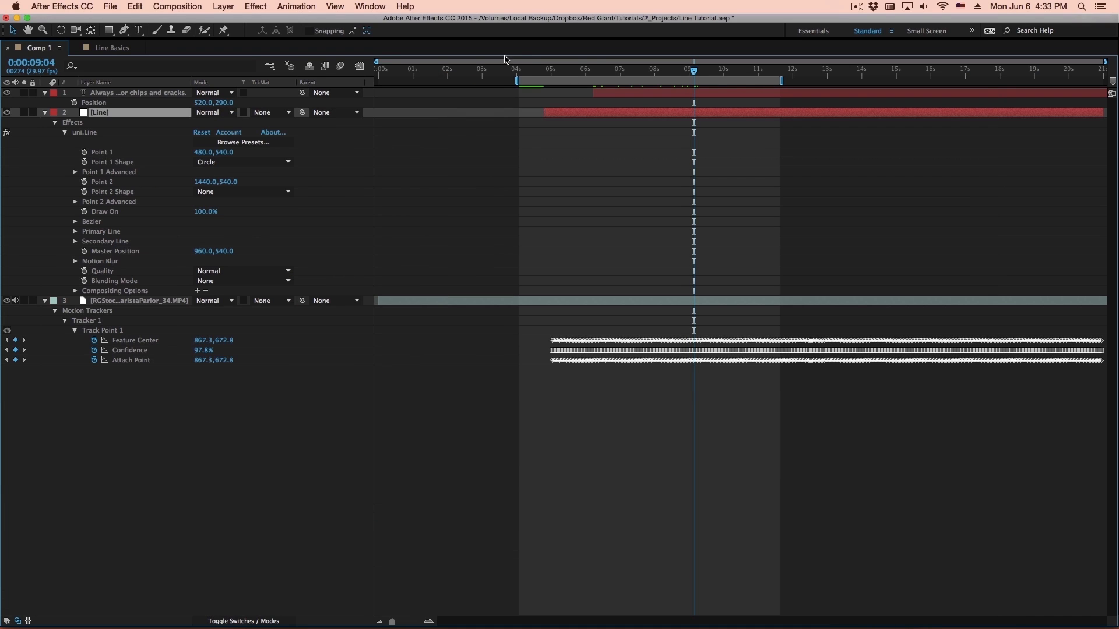
{"action": "left_click", "coordinate": [543, 74]}
{"action": "left_click_drag", "start_coordinate": [544, 76], "coordinate": [552, 76]}
{"action": "left_click", "coordinate": [129, 361]}
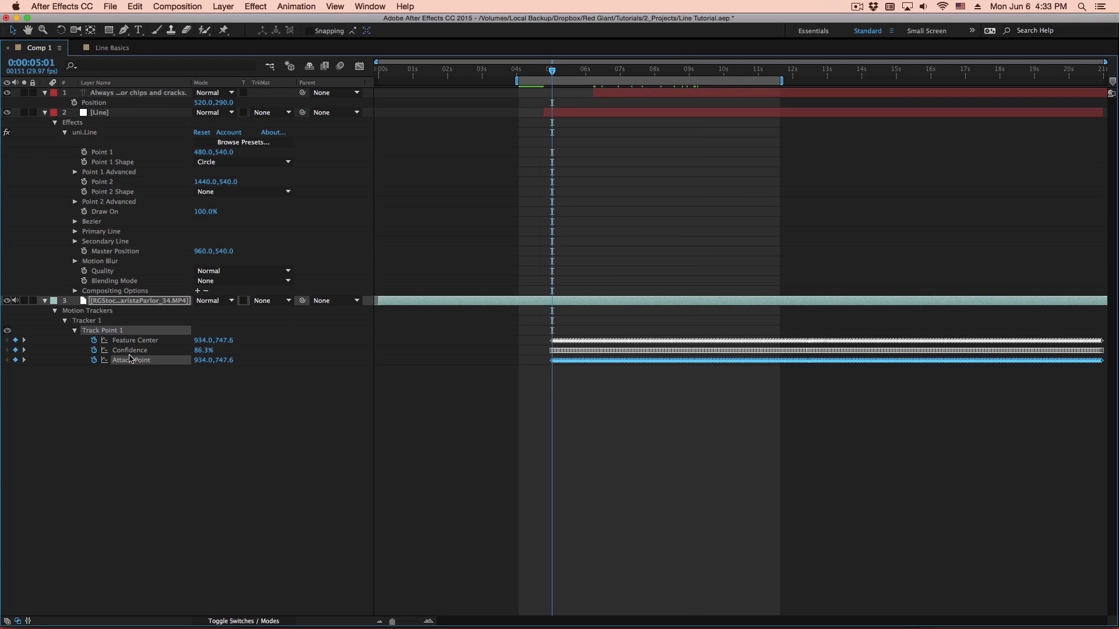
{"action": "left_click", "coordinate": [106, 153]}
{"action": "key", "text": "super+v"}
{"action": "key", "text": "grave"}
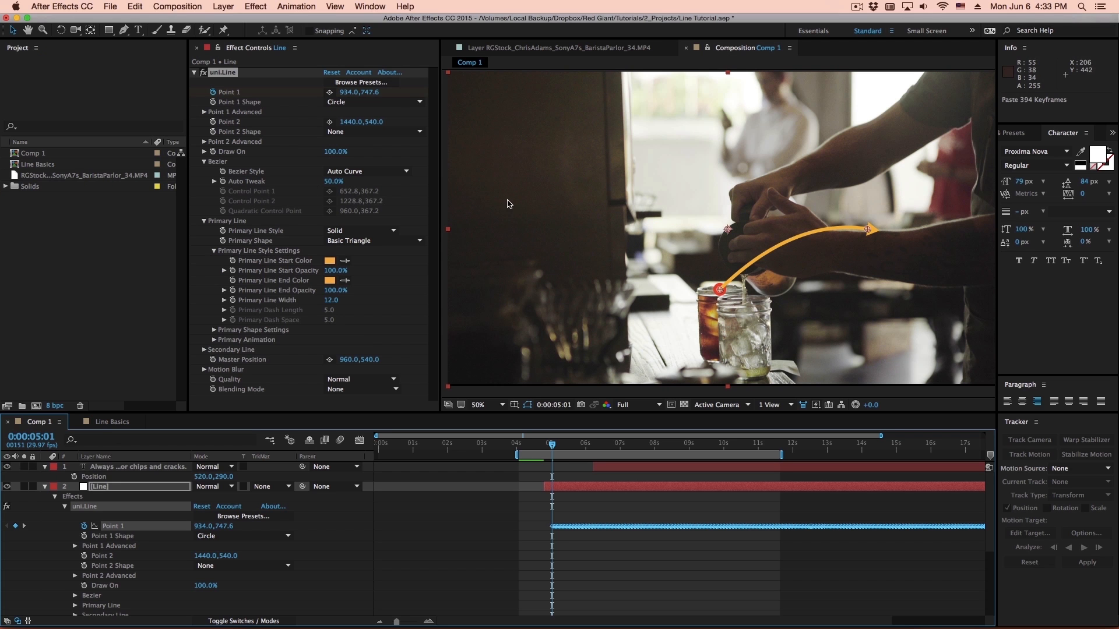
- Move the line's Point 2 beside the caption text to about 472, 360 and preview the tracked line
{"action": "left_click_drag", "start_coordinate": [867, 229], "coordinate": [585, 179]}
{"action": "key", "text": "space"}
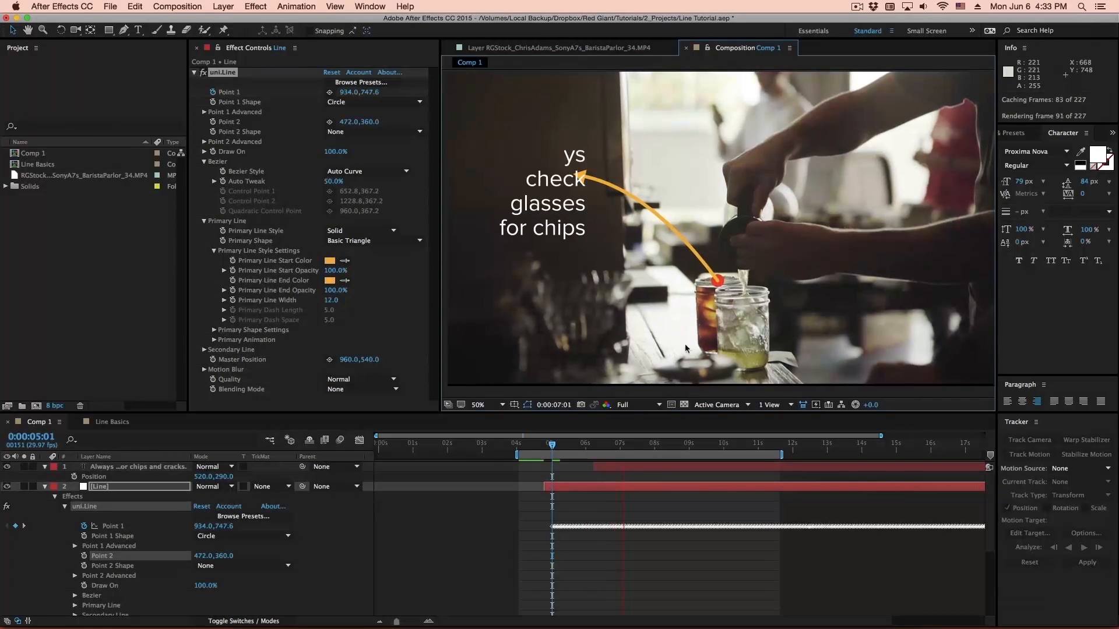
- At 0:00:06:09, select all of the line's Point 1 keyframes, shift the tracked point's X value to about 860.4 and preview
{"action": "key", "text": "space"}
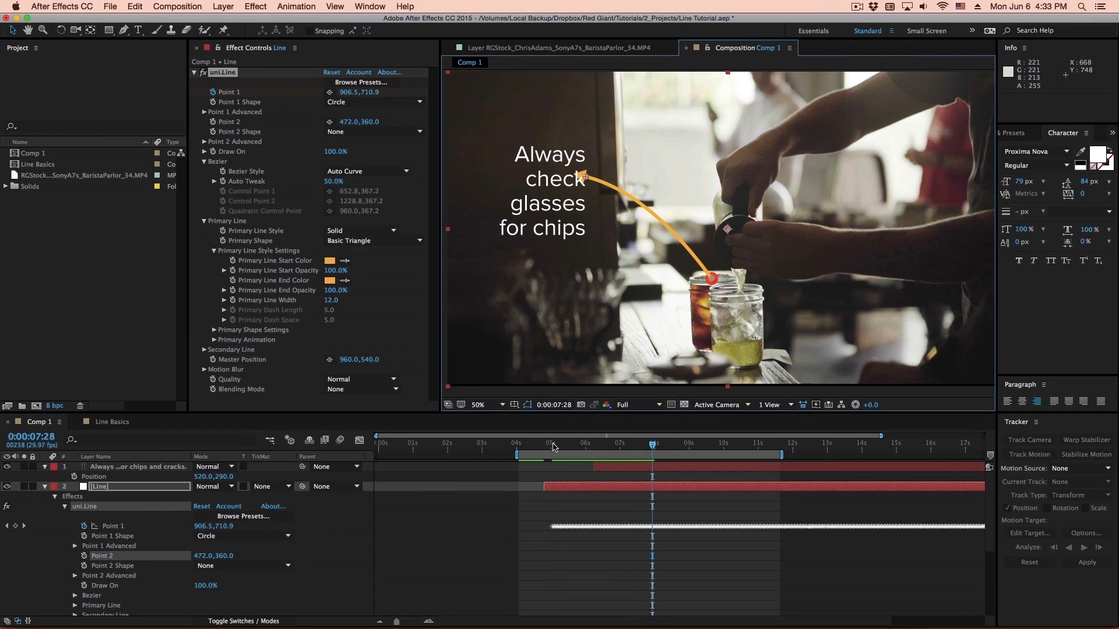
{"action": "left_click", "coordinate": [600, 451]}
{"action": "left_click_drag", "start_coordinate": [599, 451], "coordinate": [585, 455]}
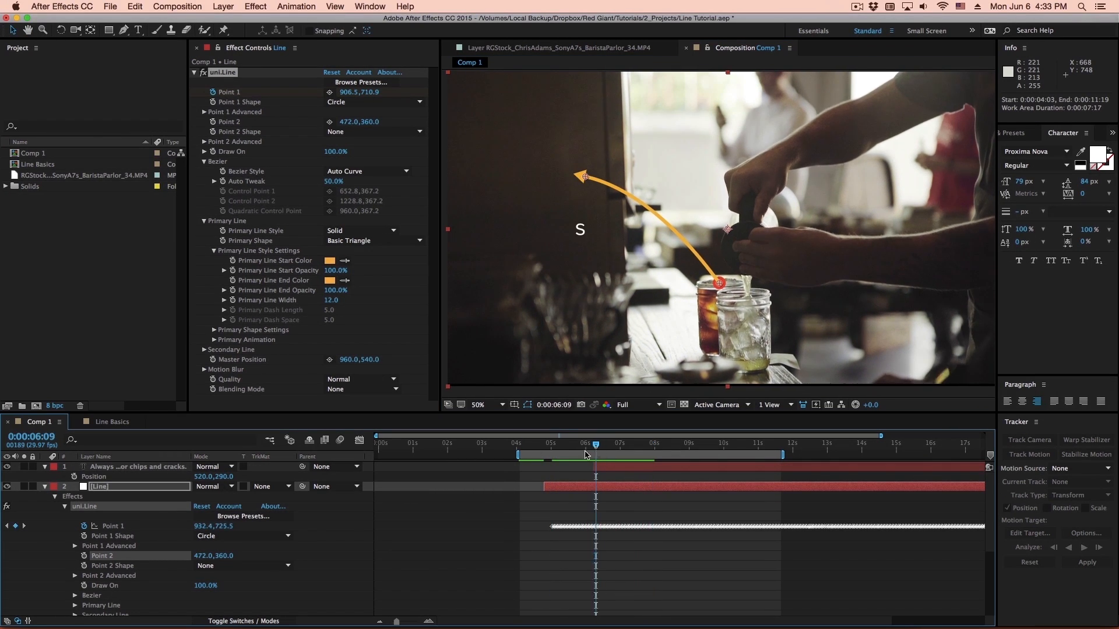
{"action": "left_click", "coordinate": [124, 528]}
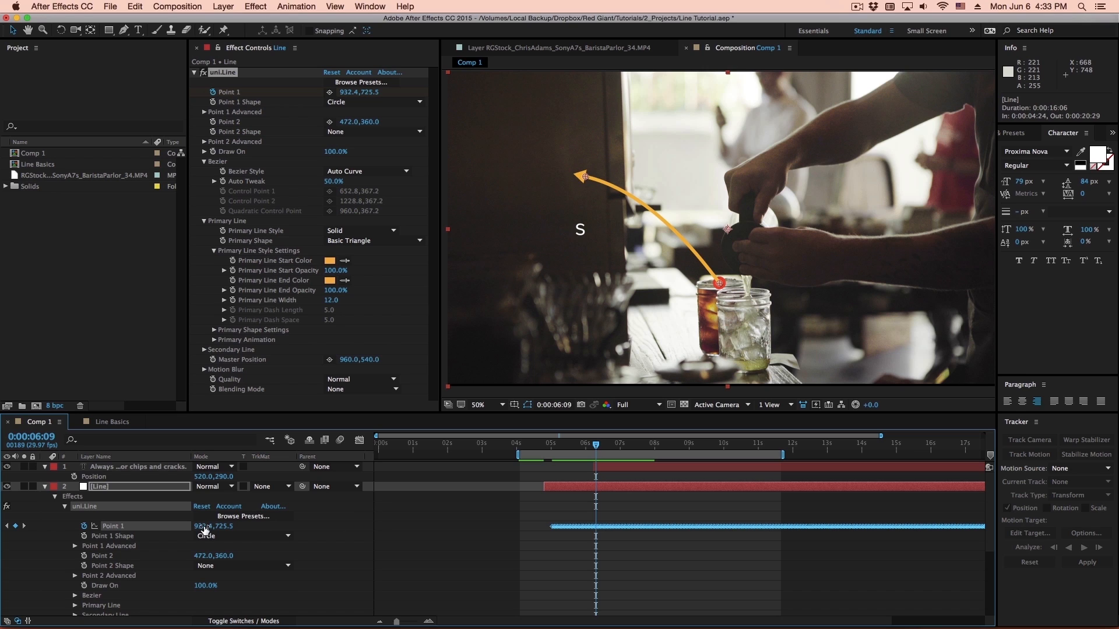
{"action": "left_click_drag", "start_coordinate": [198, 527], "coordinate": [168, 532]}
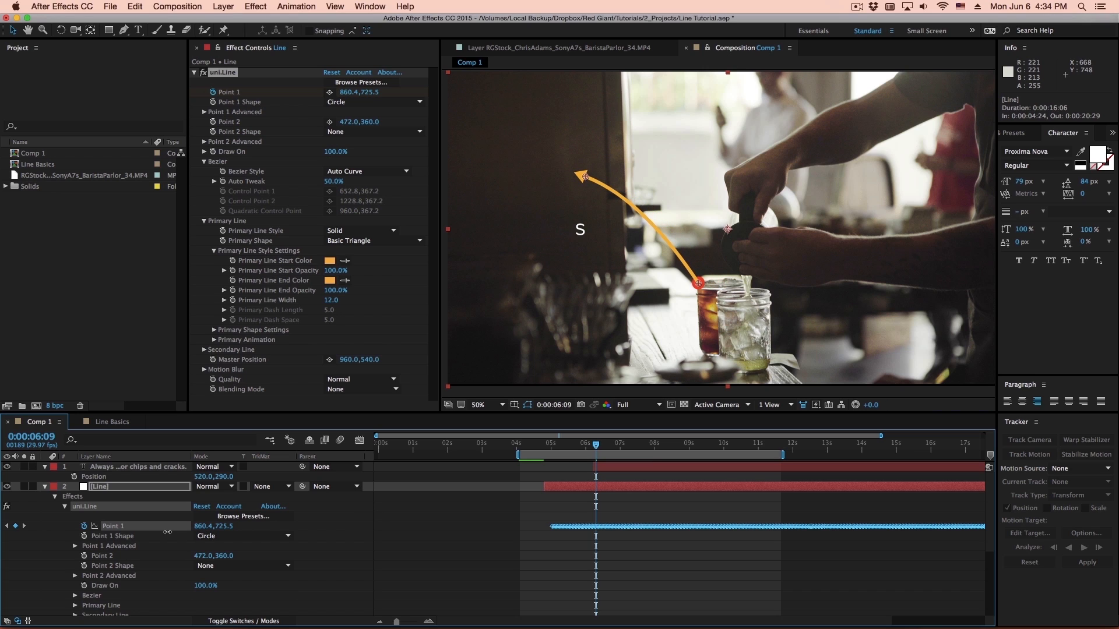
{"action": "key", "text": "space"}
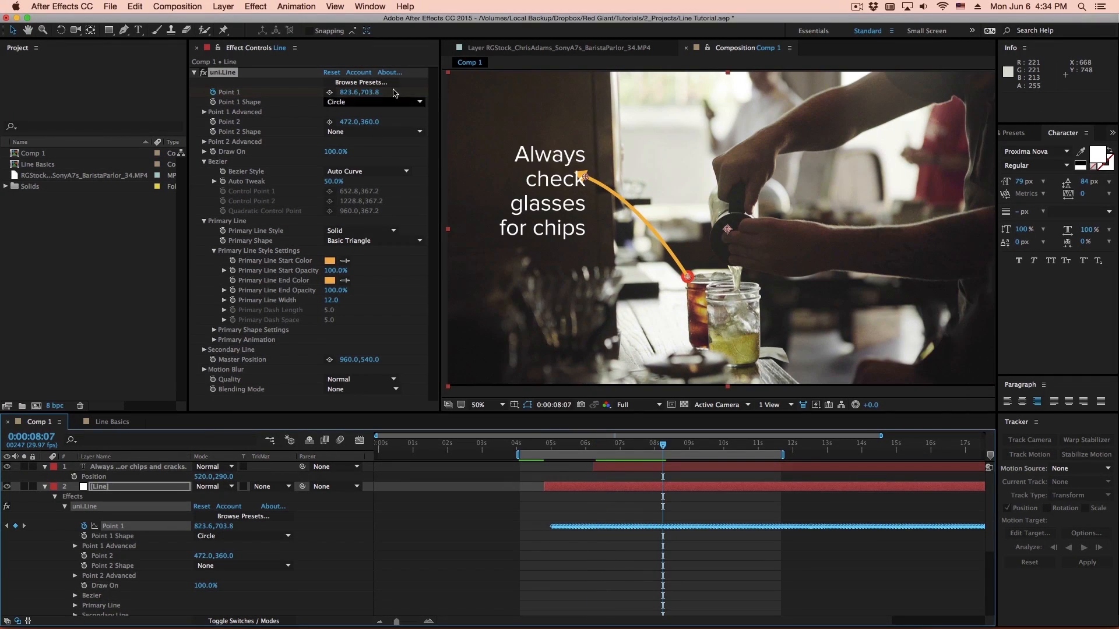
- Apply a white line preset to the uni.Line effect and set the Bezier Style to Linear
{"action": "left_click", "coordinate": [361, 83]}
{"action": "double_click", "coordinate": [656, 235]}
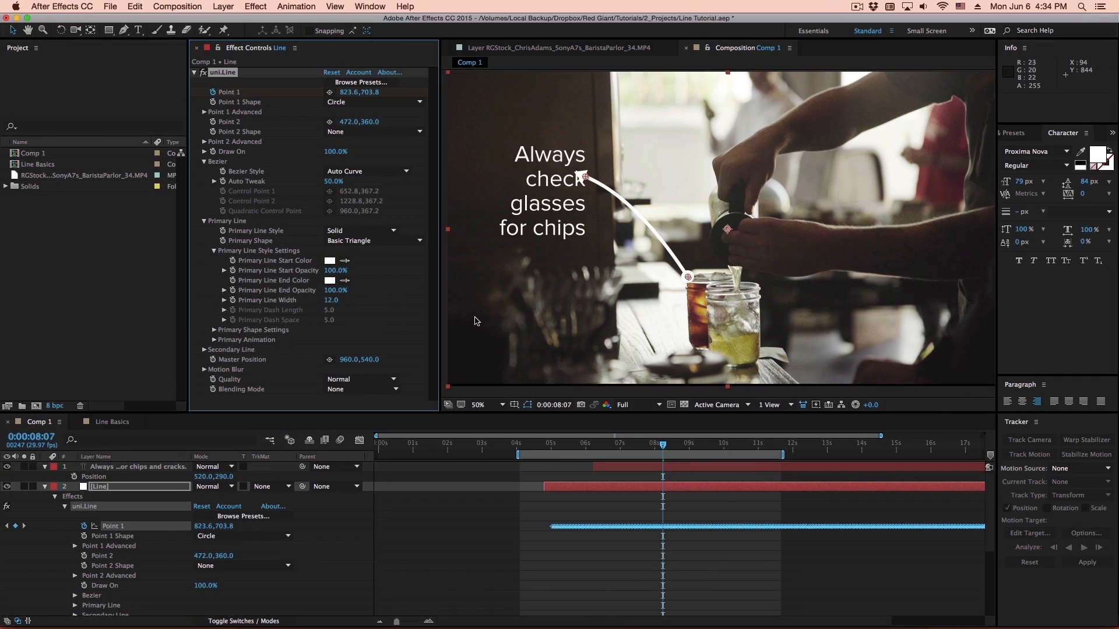
{"action": "left_click", "coordinate": [588, 176]}
{"action": "left_click", "coordinate": [361, 171]}
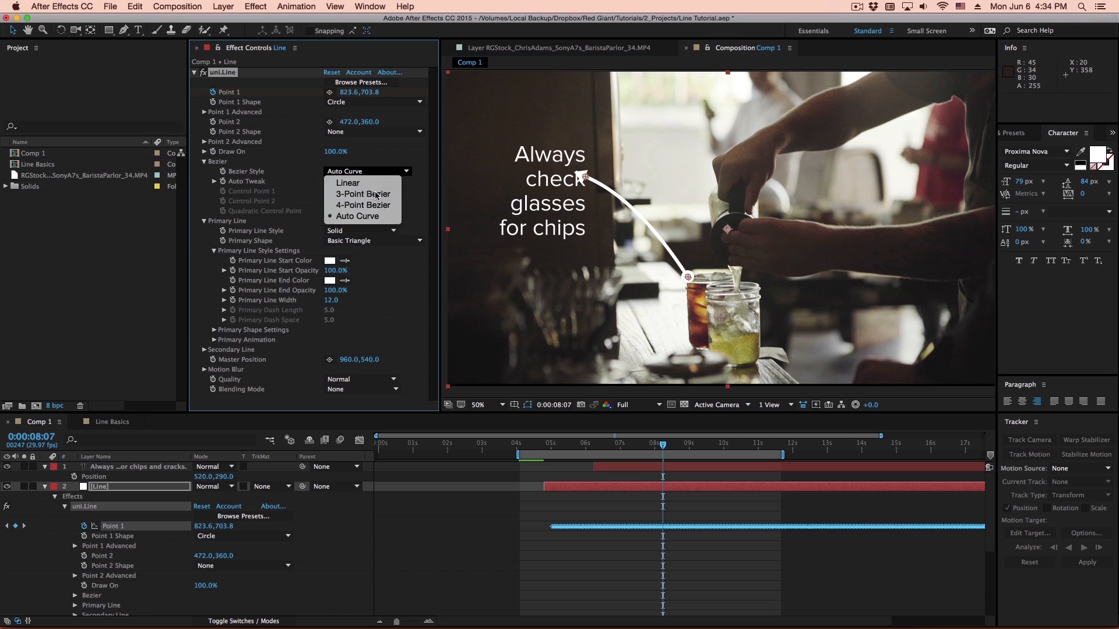
{"action": "left_click", "coordinate": [707, 270]}
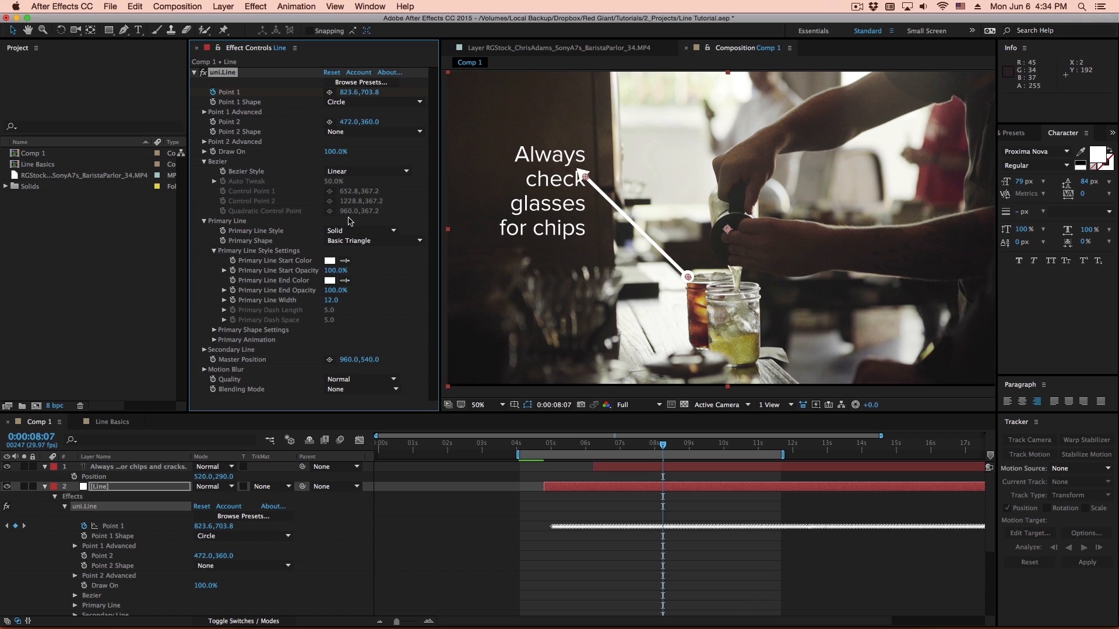
- Set the Primary Shape to Target 1 and turn off Orient to Motion Primary in the Primary Animation settings
{"action": "left_click", "coordinate": [373, 241]}
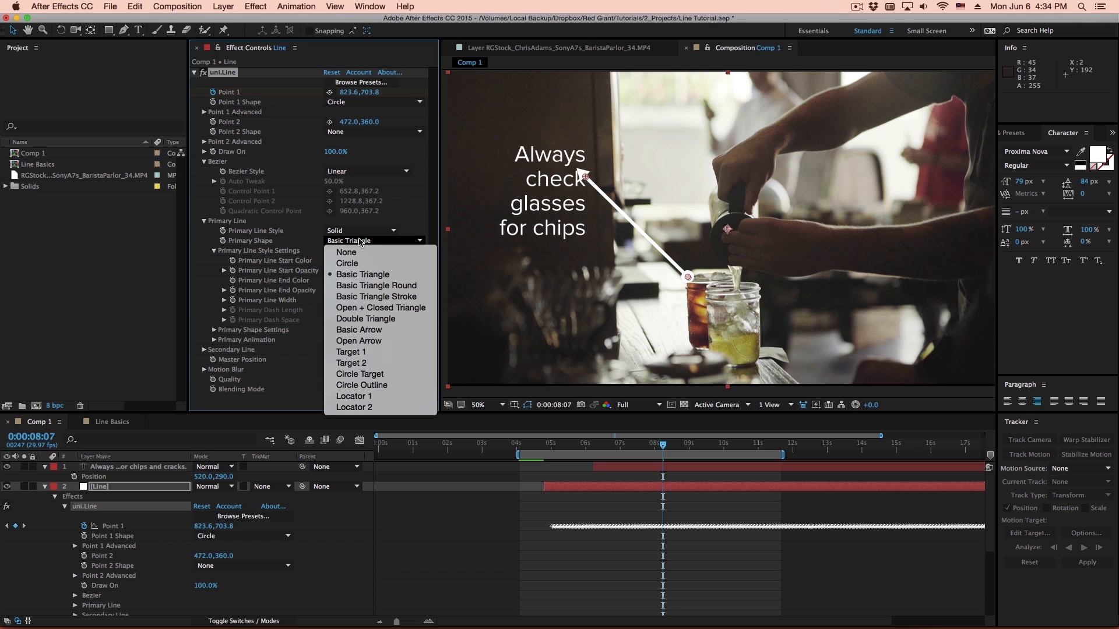
{"action": "left_click", "coordinate": [384, 351]}
{"action": "left_click", "coordinate": [214, 330]}
{"action": "scroll", "coordinate": [262, 335], "scroll_direction": "down", "scroll_amount": 1}
{"action": "left_click_drag", "start_coordinate": [352, 346], "coordinate": [331, 346]}
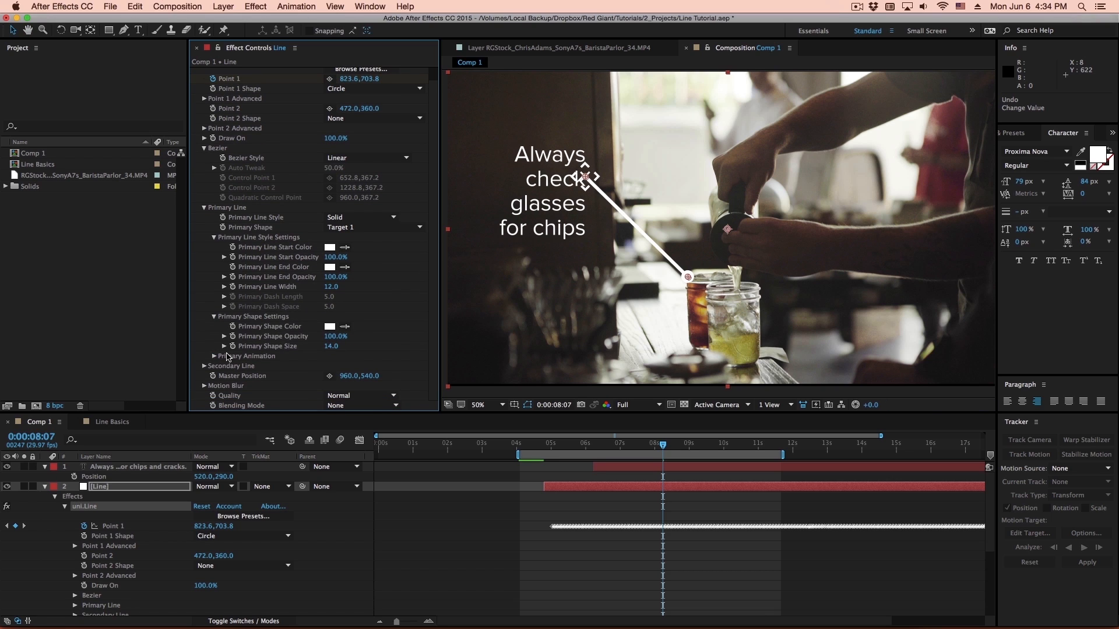
{"action": "left_click", "coordinate": [213, 357]}
{"action": "scroll", "coordinate": [224, 359], "scroll_direction": "down", "scroll_amount": 2}
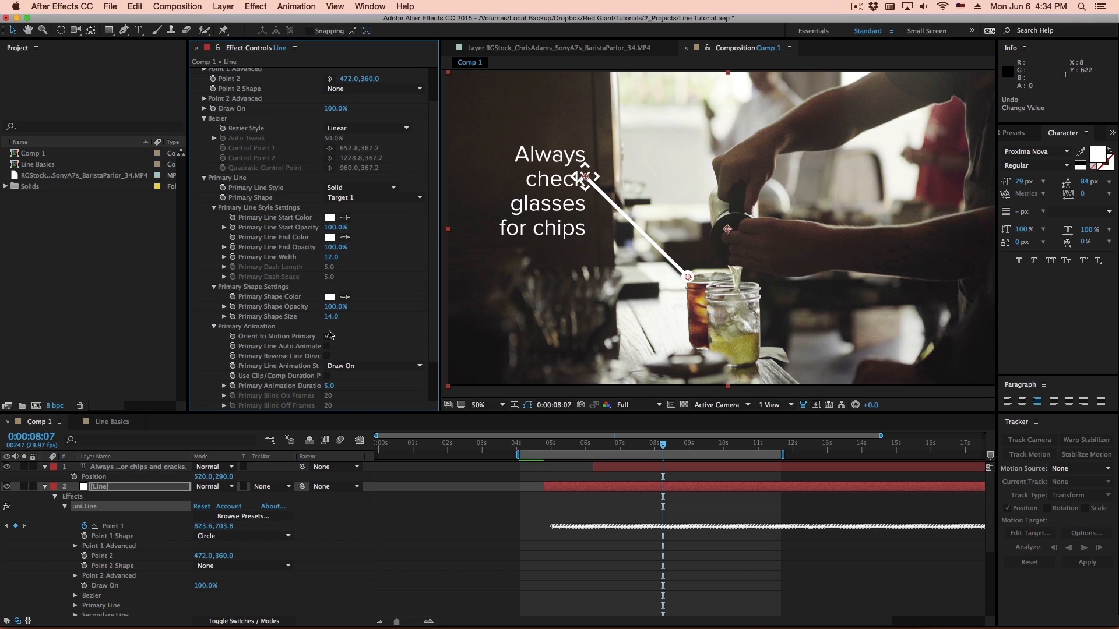
{"action": "left_click", "coordinate": [327, 337]}
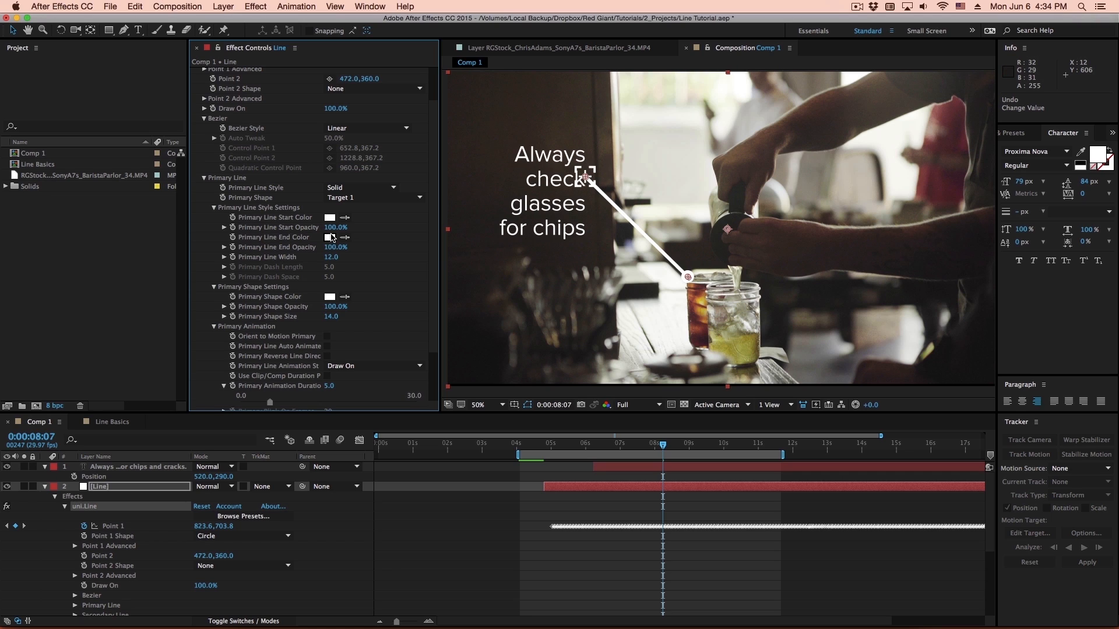
- Set the Primary Line Width to 5
{"action": "scroll", "coordinate": [350, 303], "scroll_direction": "up", "scroll_amount": 1}
{"action": "left_click", "coordinate": [331, 265]}
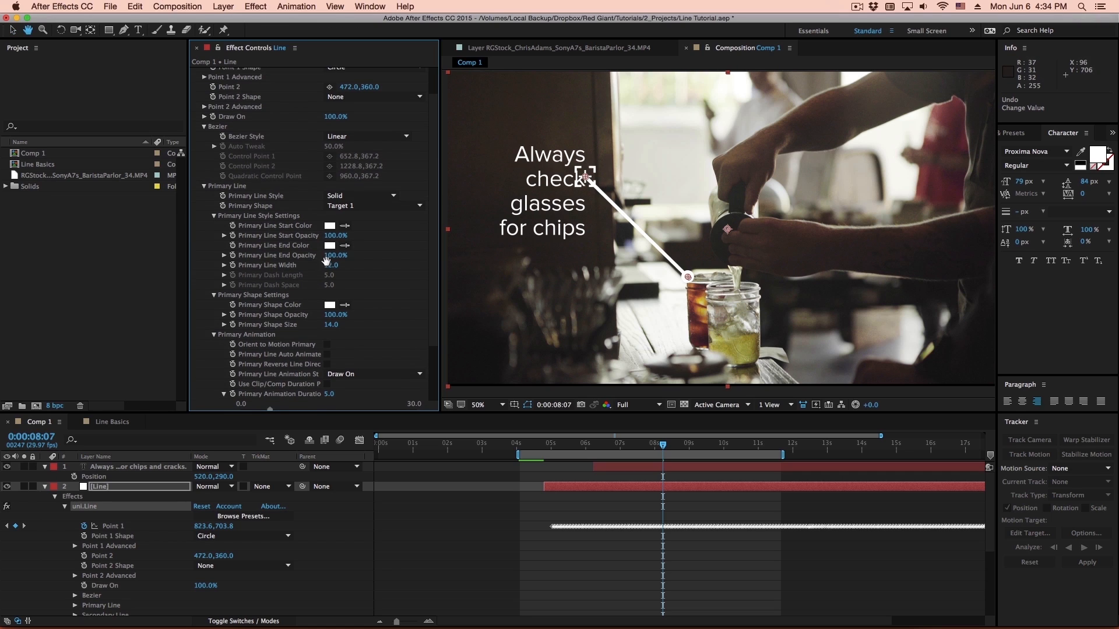
{"action": "type", "text": "5"}
{"action": "key", "text": "Return"}
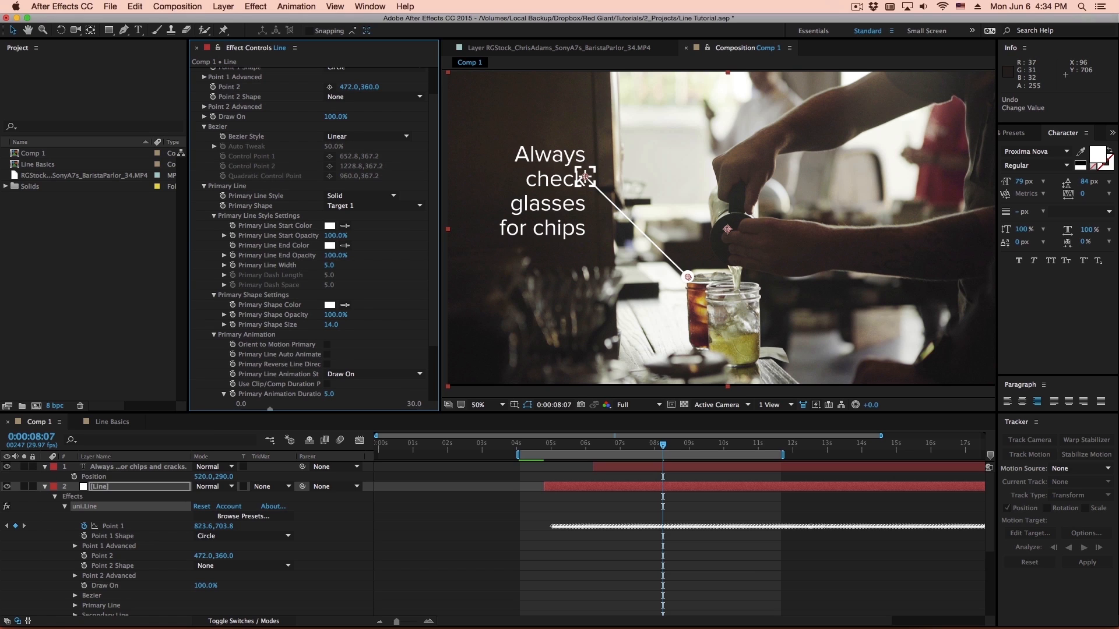
- Set the Point 1 Shape to Target 1 with a size of about 11.4 and Orient Point 1 to Motion off
{"action": "scroll", "coordinate": [373, 192], "scroll_direction": "up", "scroll_amount": 3}
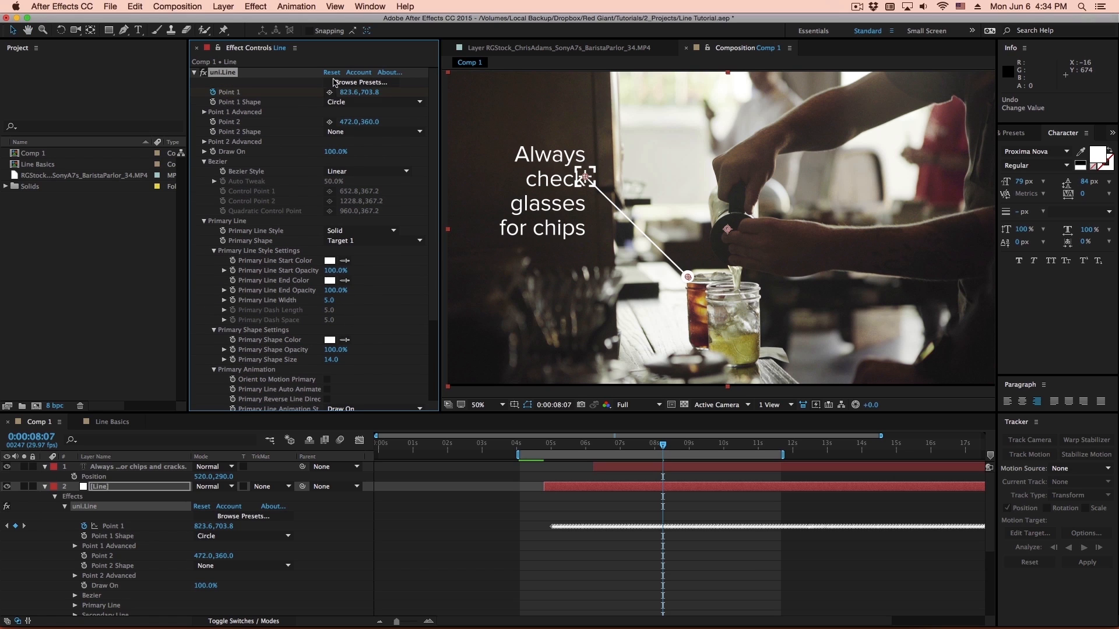
{"action": "left_click", "coordinate": [335, 103]}
{"action": "left_click", "coordinate": [353, 213]}
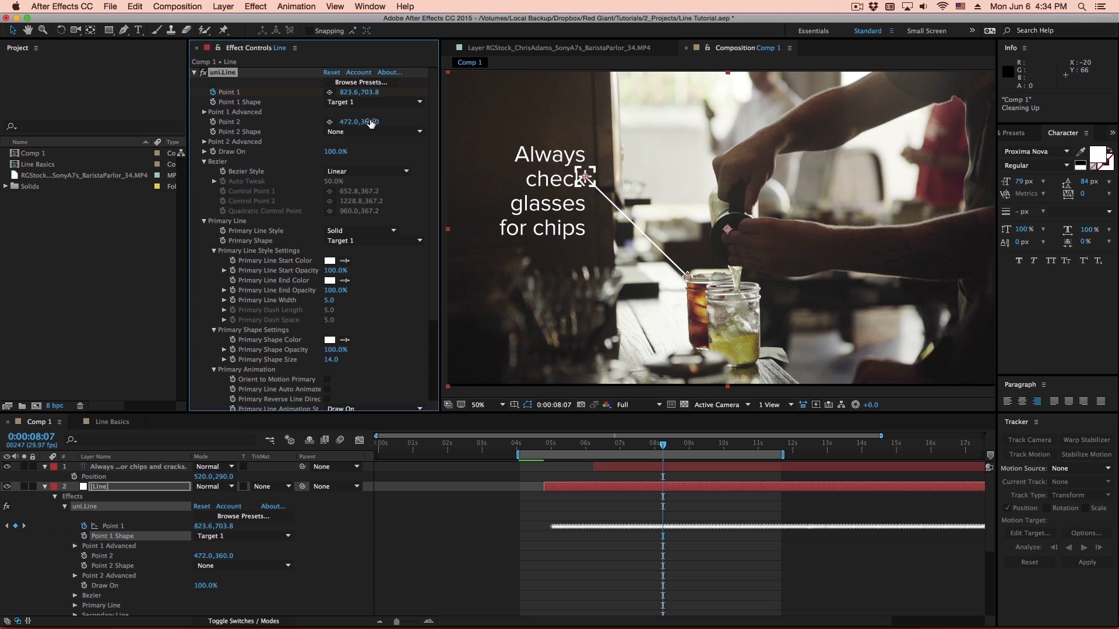
{"action": "left_click", "coordinate": [204, 112]}
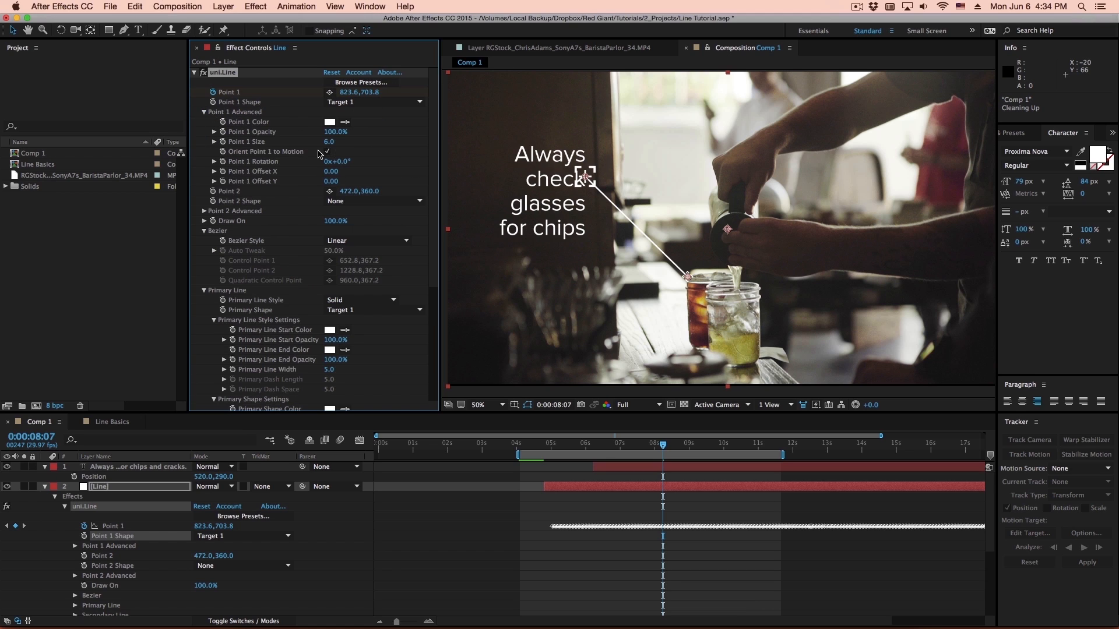
{"action": "left_click_drag", "start_coordinate": [329, 141], "coordinate": [359, 143]}
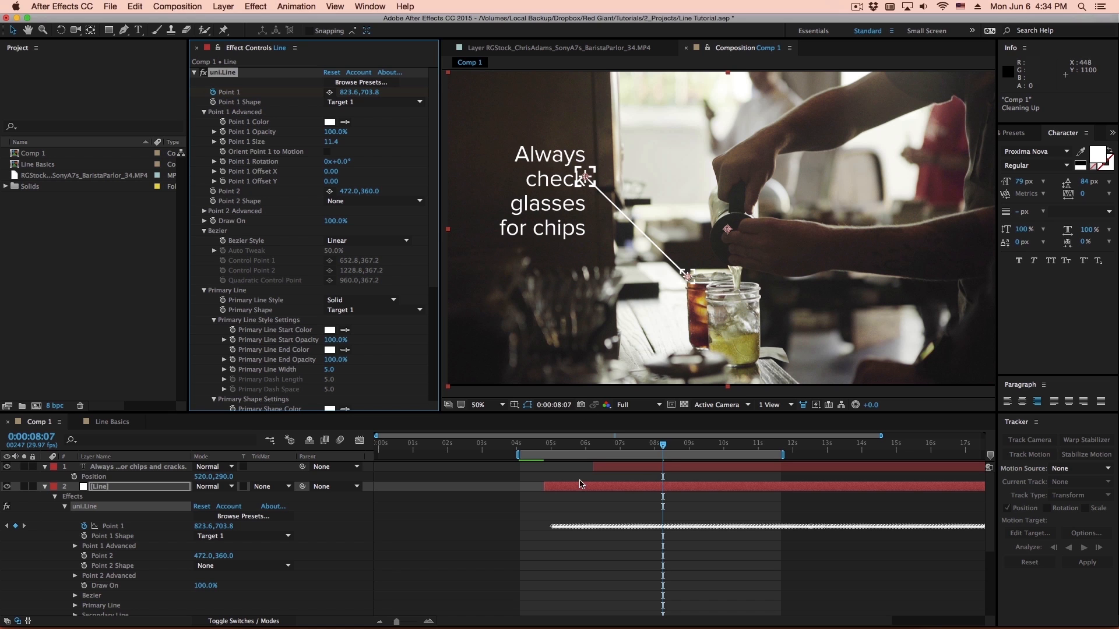
- At 0:00:09:13, move the line's Point 2 off the caption to about 544, 338 and collapse the Line layer's properties
{"action": "left_click_drag", "start_coordinate": [567, 449], "coordinate": [704, 461]}
{"action": "left_click_drag", "start_coordinate": [585, 176], "coordinate": [607, 174]}
{"action": "left_click", "coordinate": [120, 486]}
{"action": "key", "text": "u"}
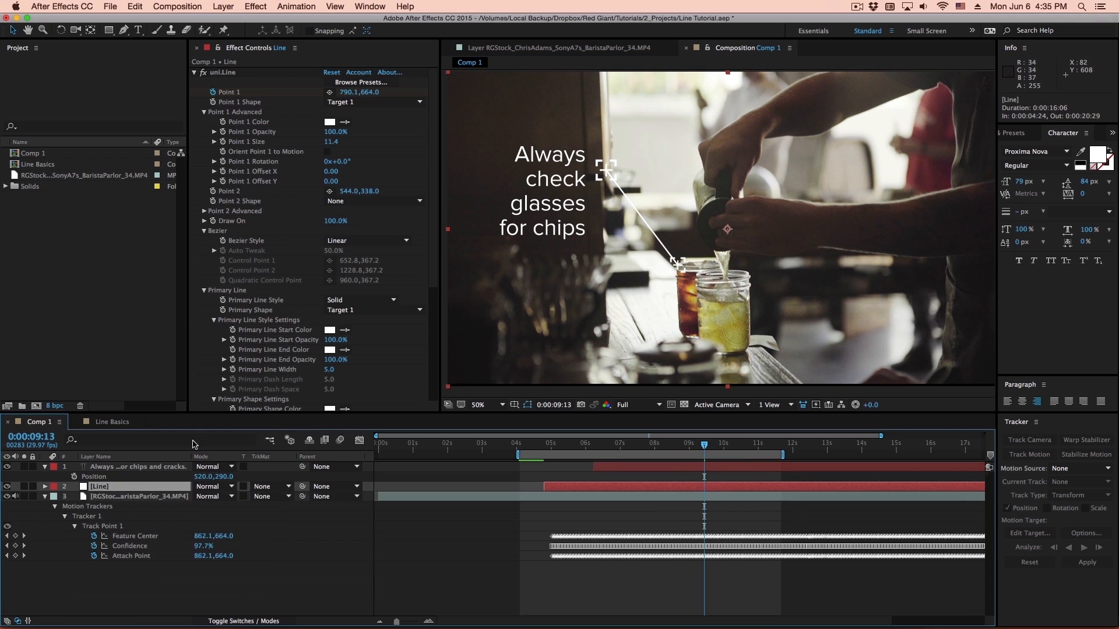
- Enable an expression on the caption layer's Position and reveal the Line layer's uni.Line properties in an enlarged timeline
{"action": "left_click", "coordinate": [109, 467]}
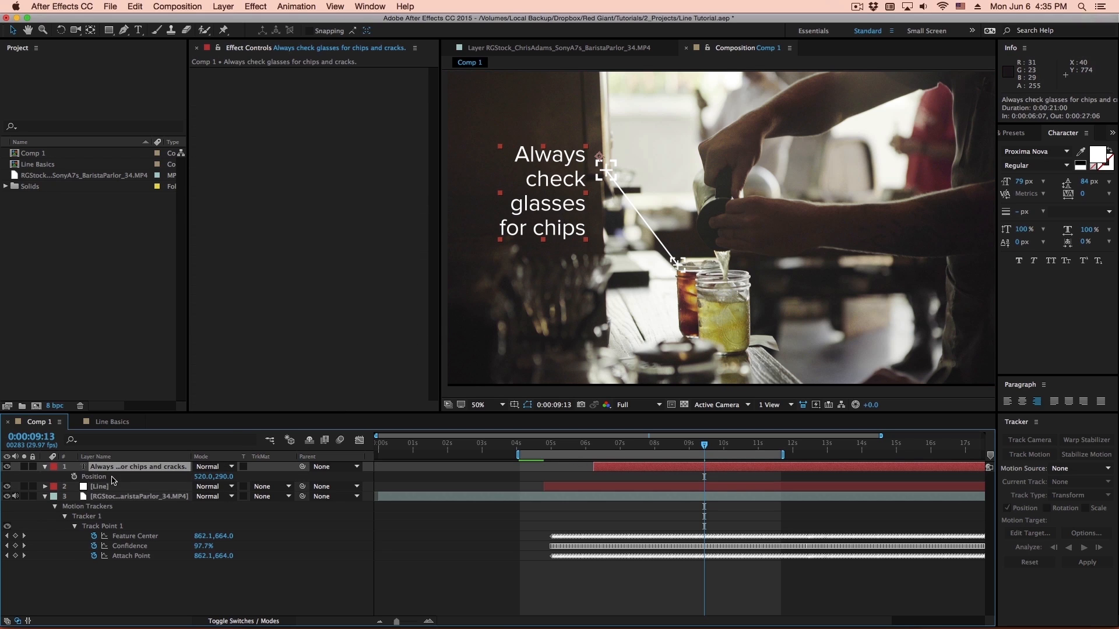
{"action": "left_click", "coordinate": [74, 476], "text": "alt"}
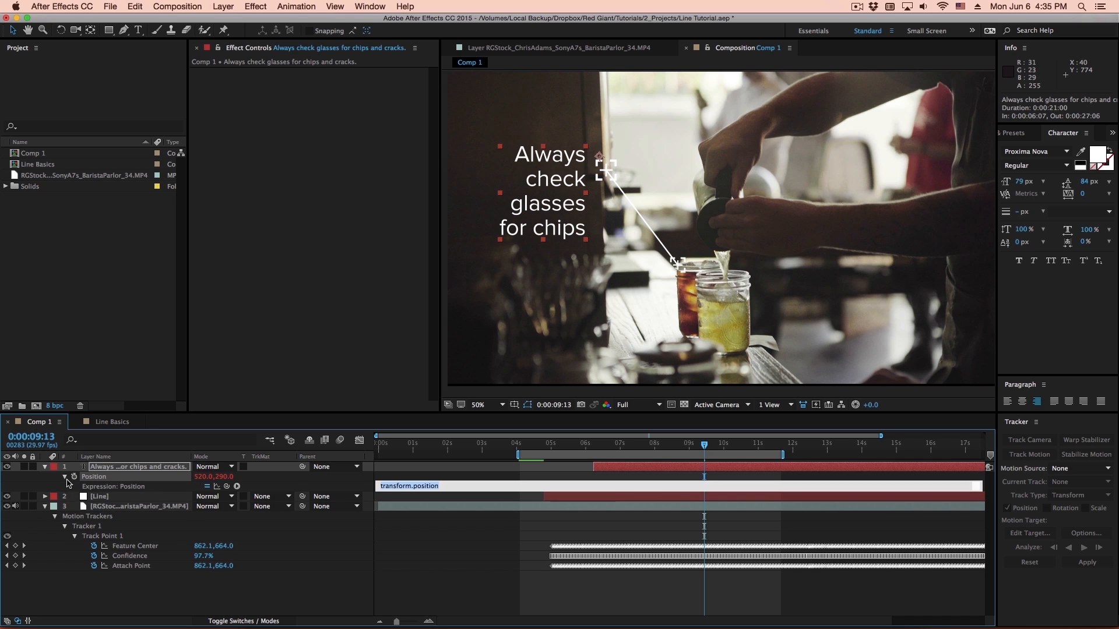
{"action": "left_click", "coordinate": [86, 603]}
{"action": "key", "text": "grave"}
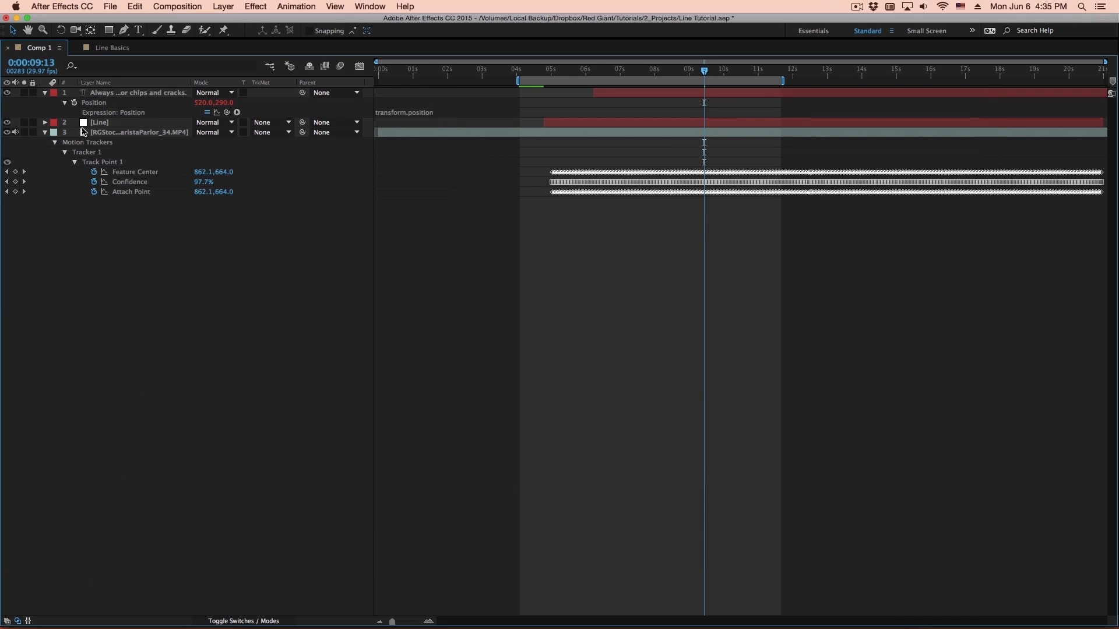
{"action": "left_click", "coordinate": [43, 122]}
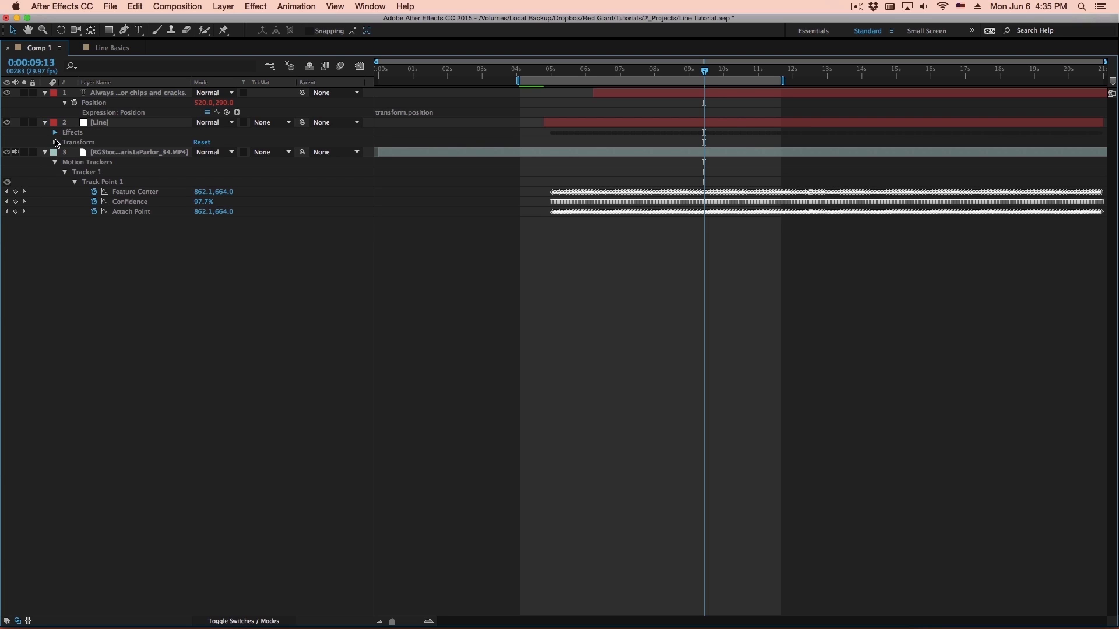
{"action": "left_click", "coordinate": [55, 133]}
{"action": "left_click", "coordinate": [64, 142]}
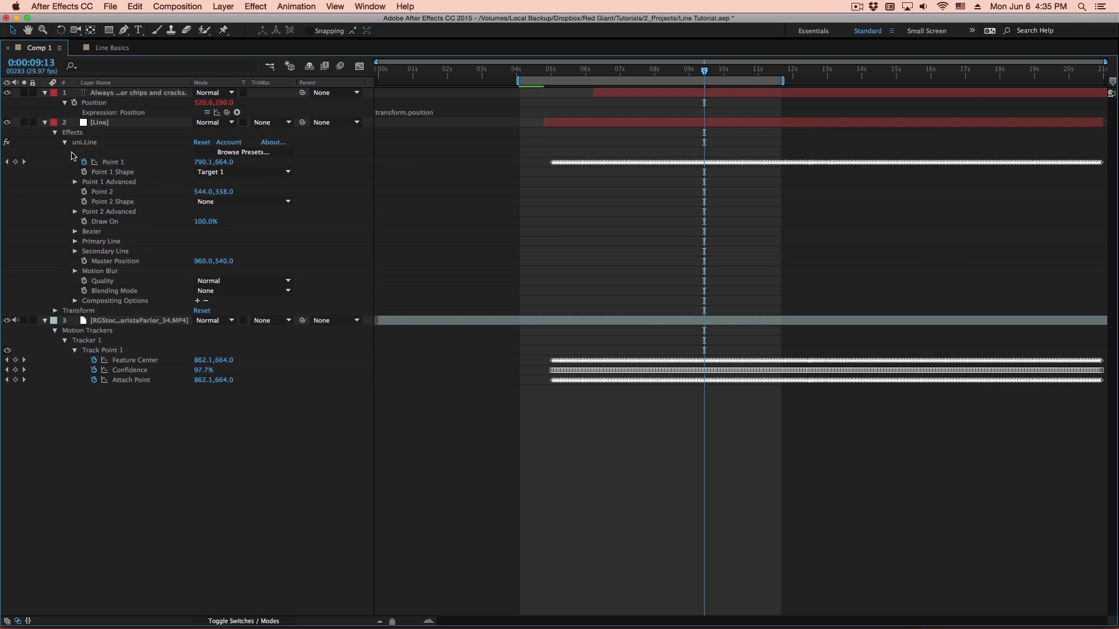
- Link the caption's Position expression to the Line layer's uni.Line Point 2 and remove the keyframe from Point 2
{"action": "left_click", "coordinate": [84, 192]}
{"action": "left_click_drag", "start_coordinate": [227, 112], "coordinate": [109, 192]}
{"action": "left_click", "coordinate": [66, 202]}
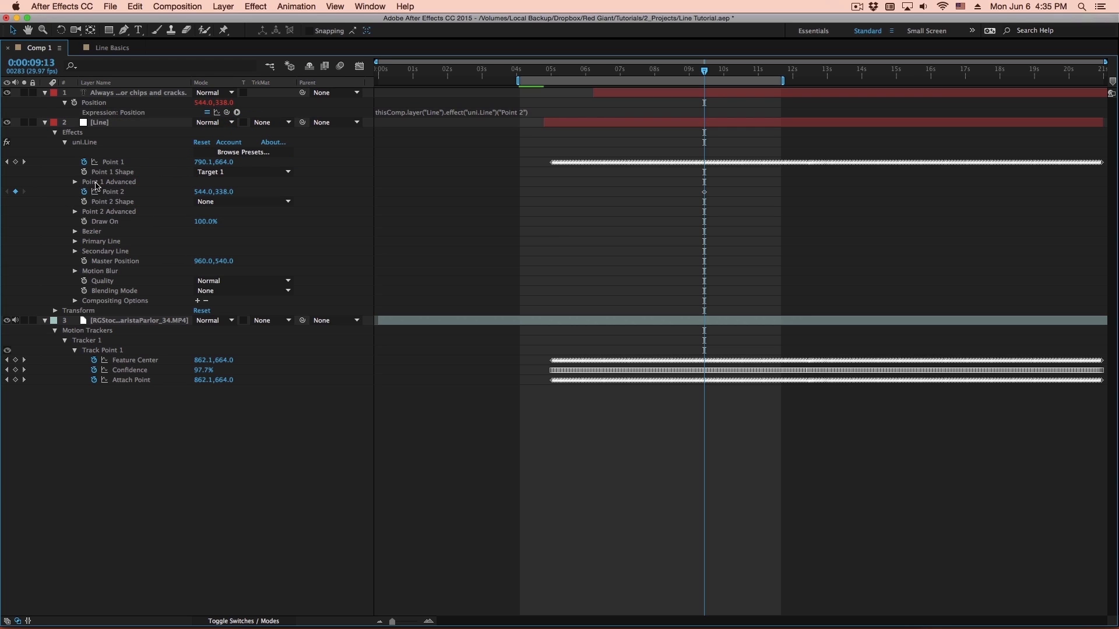
{"action": "left_click", "coordinate": [16, 191]}
{"action": "key", "text": "grave"}
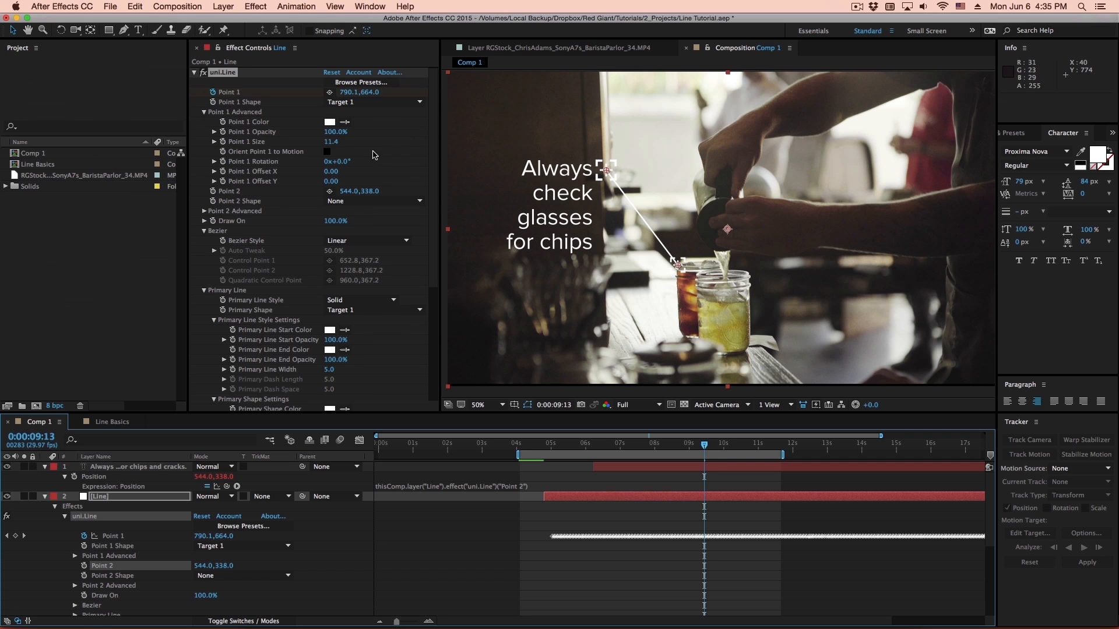
- Move the line's Point 2 to about 494, 188 and set the Primary Line Style to Dashed, previewing the result
{"action": "left_click_drag", "start_coordinate": [603, 177], "coordinate": [599, 120]}
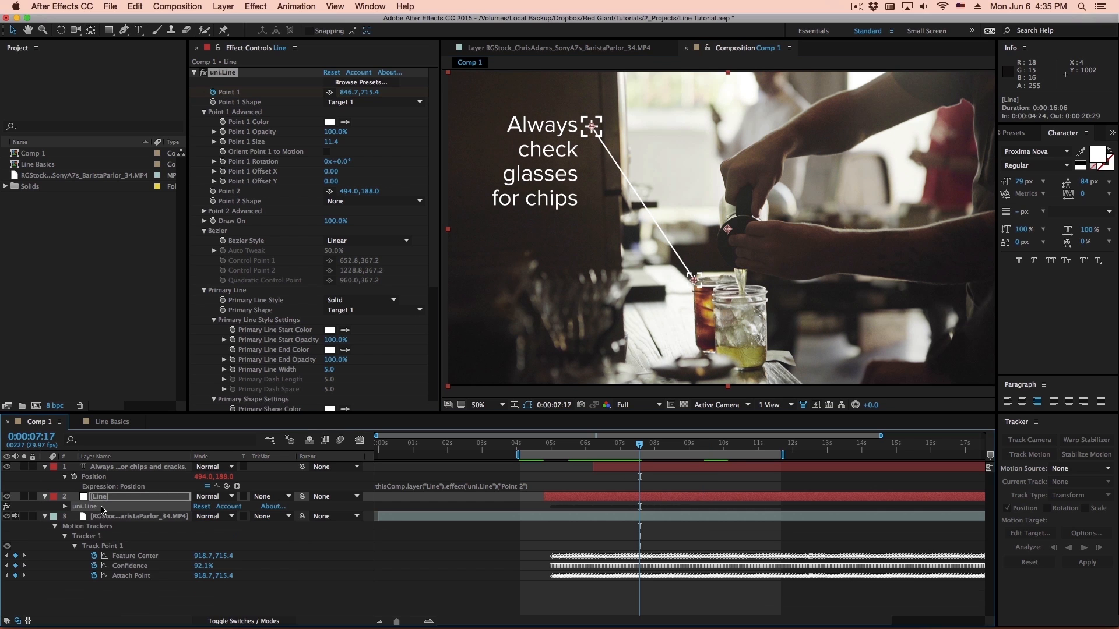
{"action": "left_click_drag", "start_coordinate": [288, 197], "coordinate": [286, 127]}
{"action": "scroll", "coordinate": [332, 225], "scroll_direction": "down", "scroll_amount": 1}
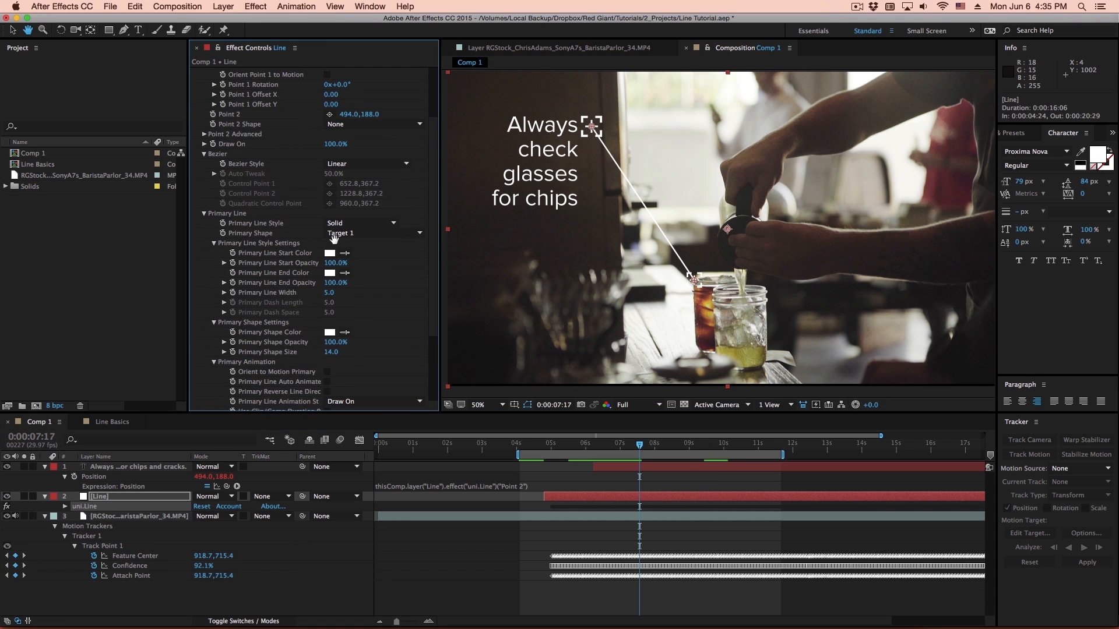
{"action": "scroll", "coordinate": [334, 239], "scroll_direction": "down", "scroll_amount": 4}
{"action": "left_click", "coordinate": [350, 198]}
{"action": "left_click", "coordinate": [359, 188]}
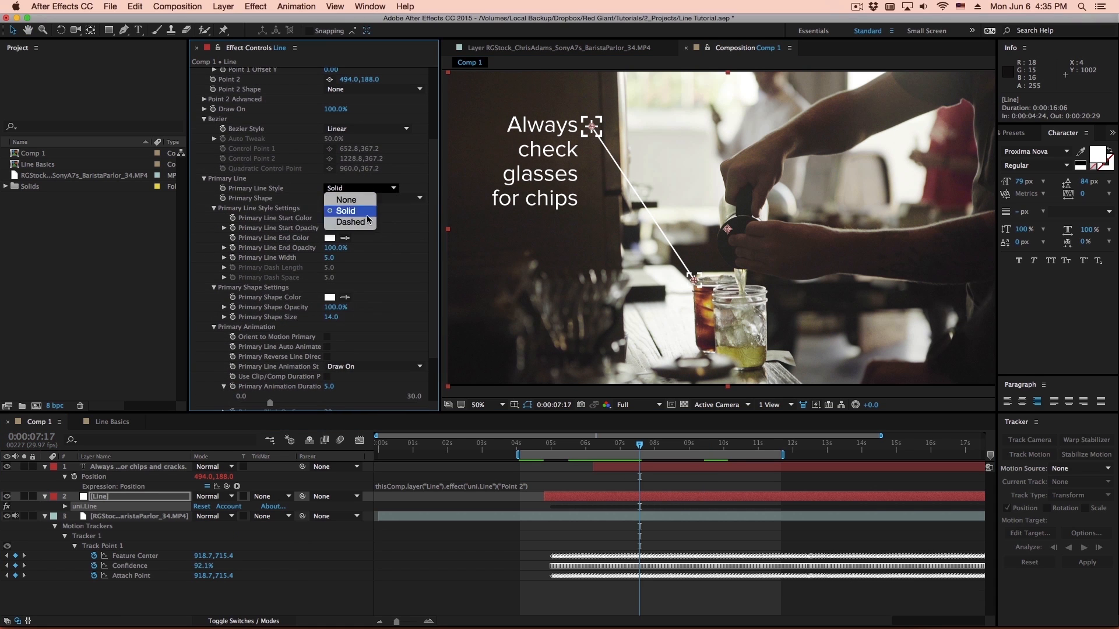
{"action": "left_click", "coordinate": [365, 221]}
{"action": "key", "text": "space"}
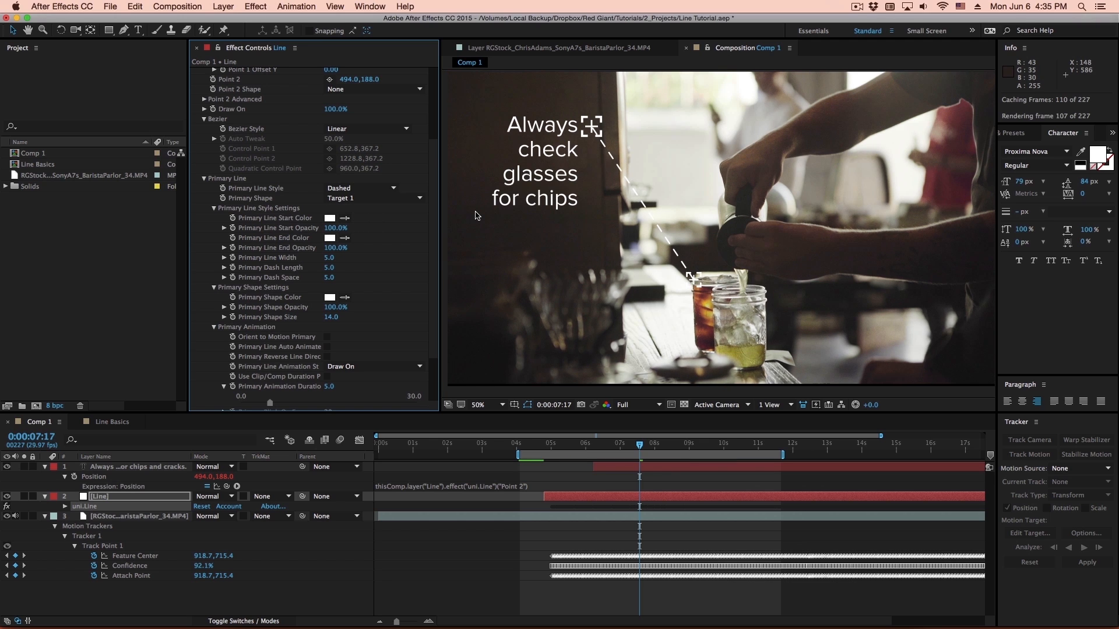
{"action": "key", "text": "space"}
{"action": "scroll", "coordinate": [291, 175], "scroll_direction": "up", "scroll_amount": 2}
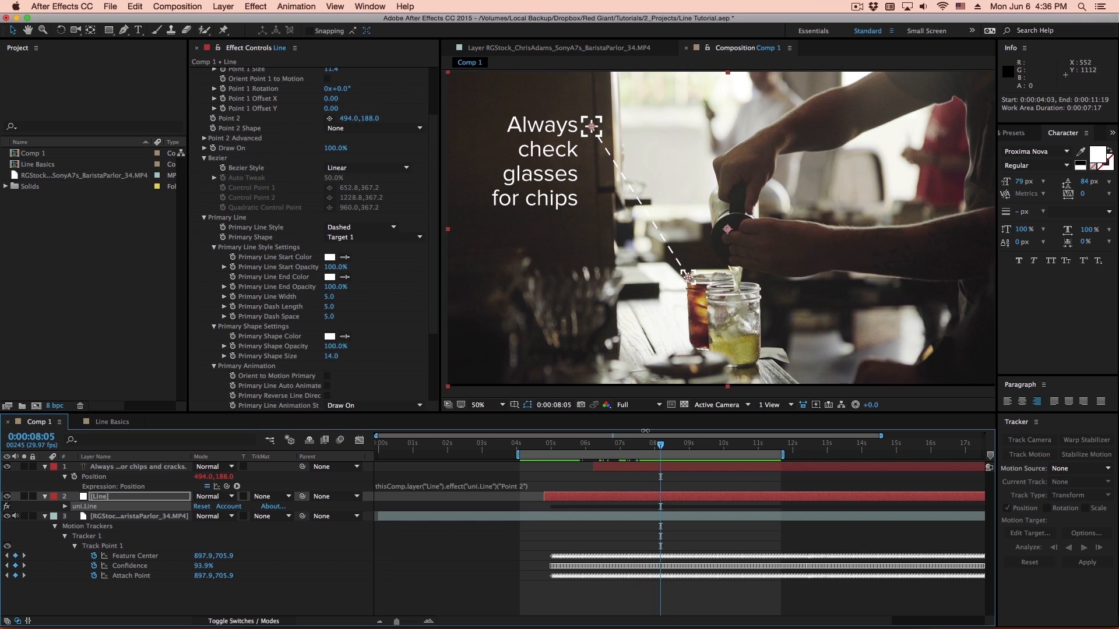